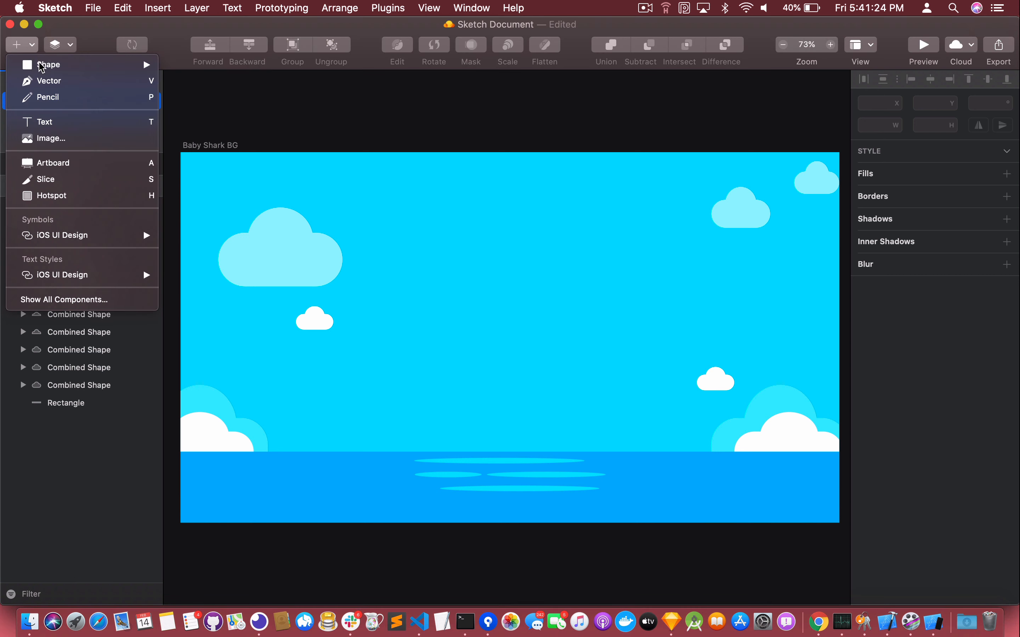
# Draw an oval about 310 by 272 near the middle of the Baby Shark BG artboard.
pyautogui.moveTo(105, 64)
pyautogui.click(227, 80)
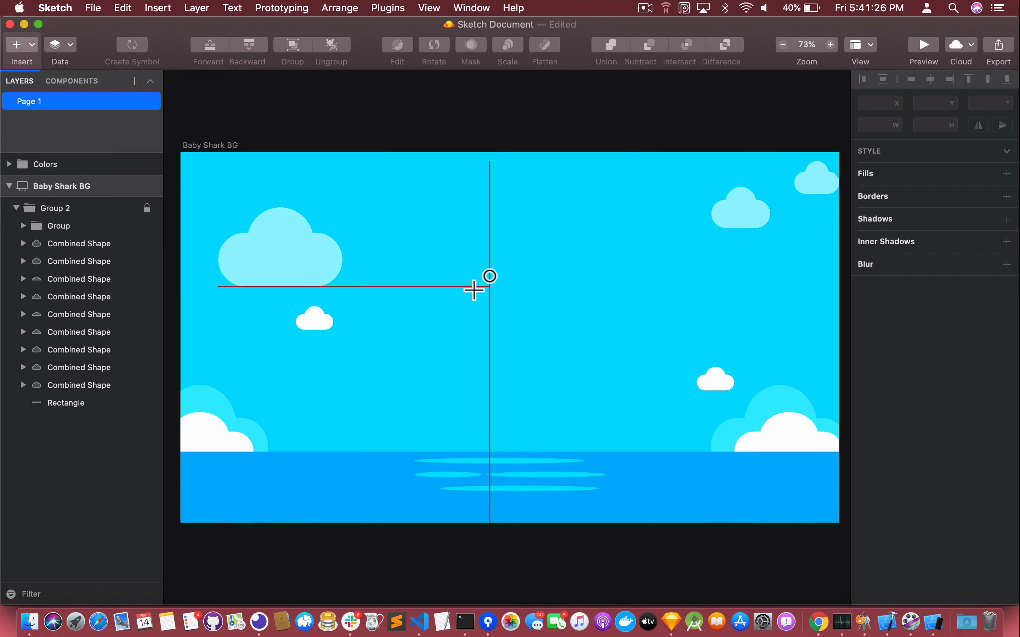
pyautogui.moveTo(439, 264); pyautogui.dragTo(608, 416)
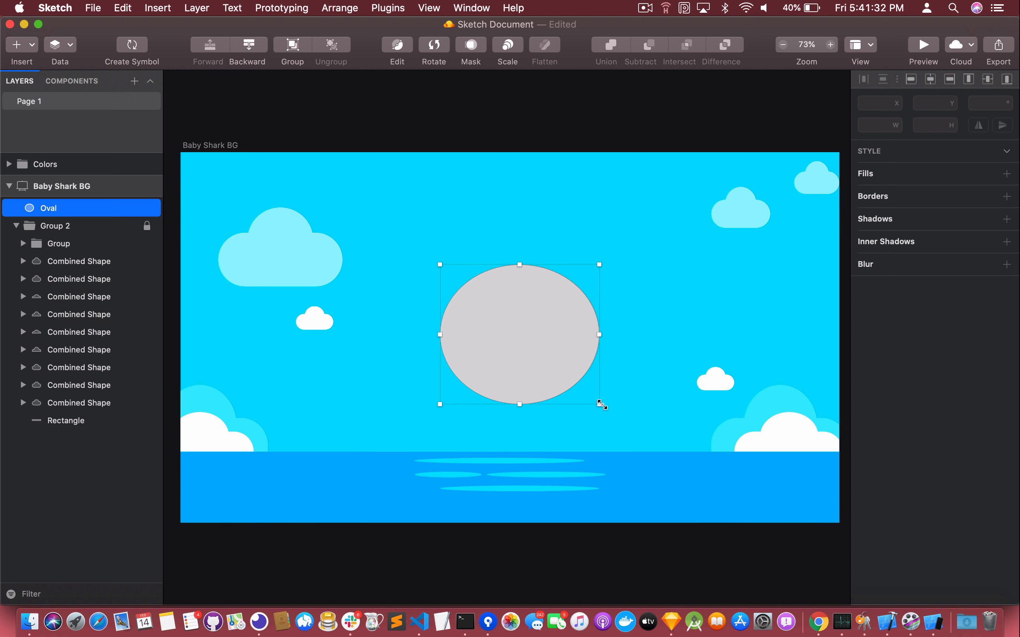
pyautogui.moveTo(539, 379); pyautogui.dragTo(508, 339)
# Apply the Pink layer style to the oval and move it to about X 453, Y 210.
pyautogui.click(908, 308)
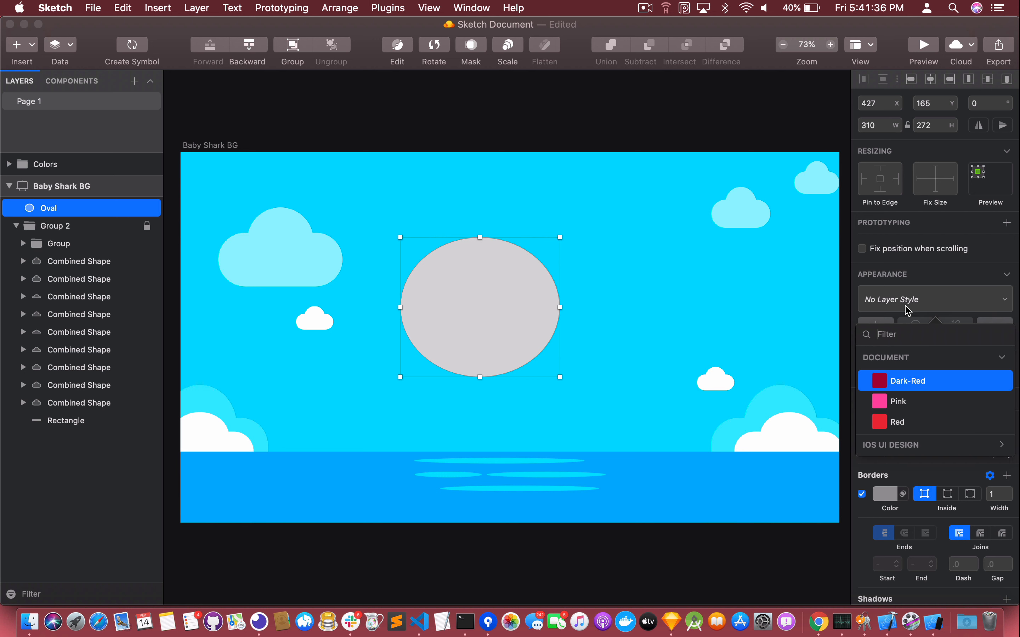
pyautogui.click(905, 407)
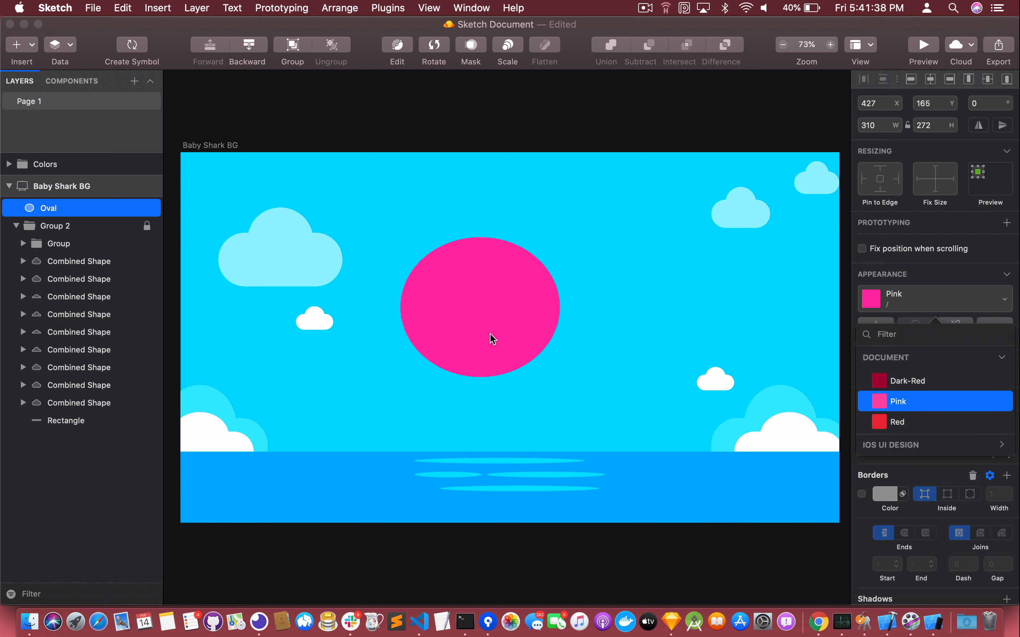
pyautogui.click(482, 289)
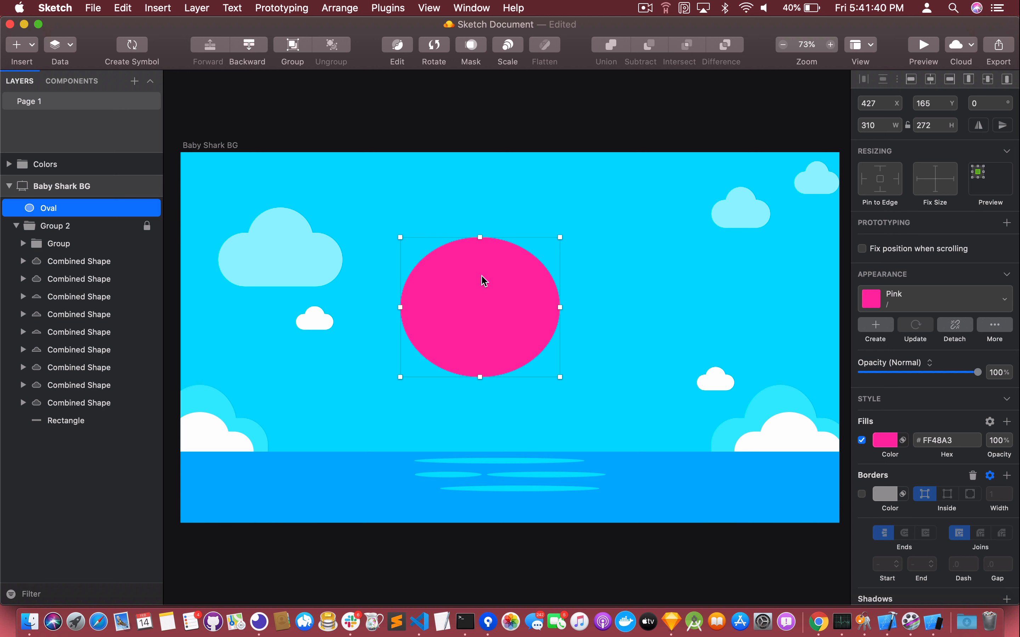
pyautogui.moveTo(491, 290)
pyautogui.mouseDown()
pyautogui.moveTo(498, 312)
pyautogui.moveTo(495, 298)
pyautogui.mouseUp()
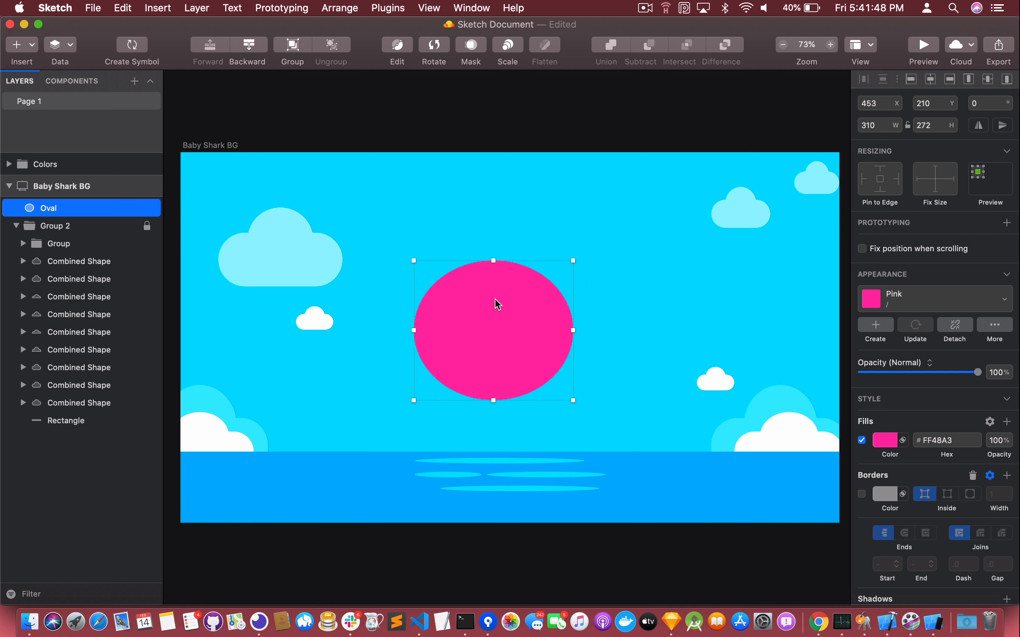
# Duplicate the pink oval and place the copy beside the original at about X 807, Y 188.
pyautogui.press('super+d')
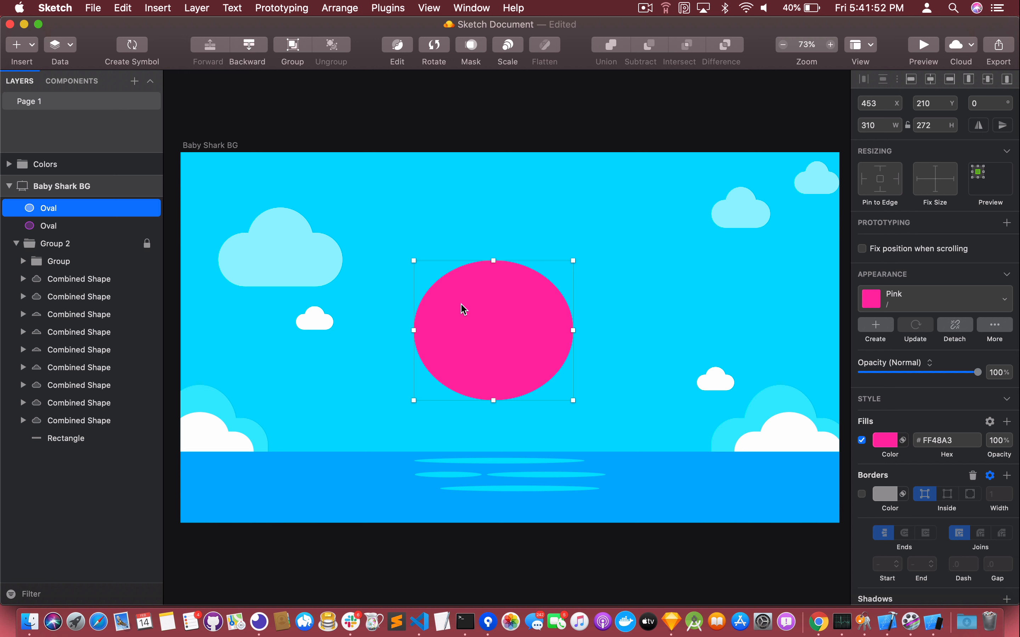
pyautogui.moveTo(462, 305); pyautogui.dragTo(647, 297)
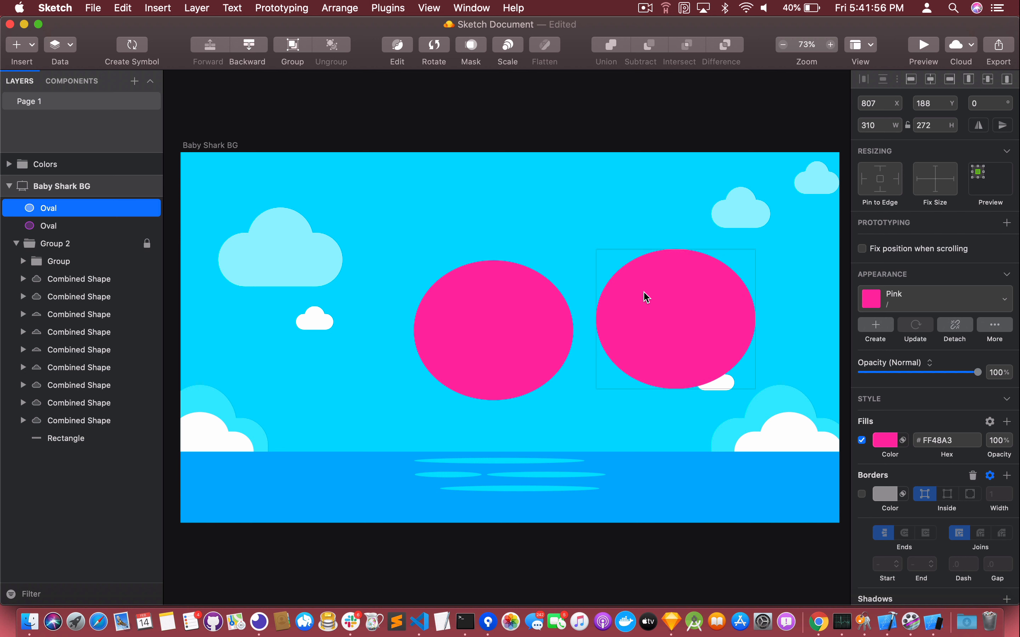
pyautogui.click(647, 297)
# Set the duplicated oval's fill colour to white, hex fff.
pyautogui.click(935, 440)
pyautogui.write('ff')
pyautogui.press('Tab')
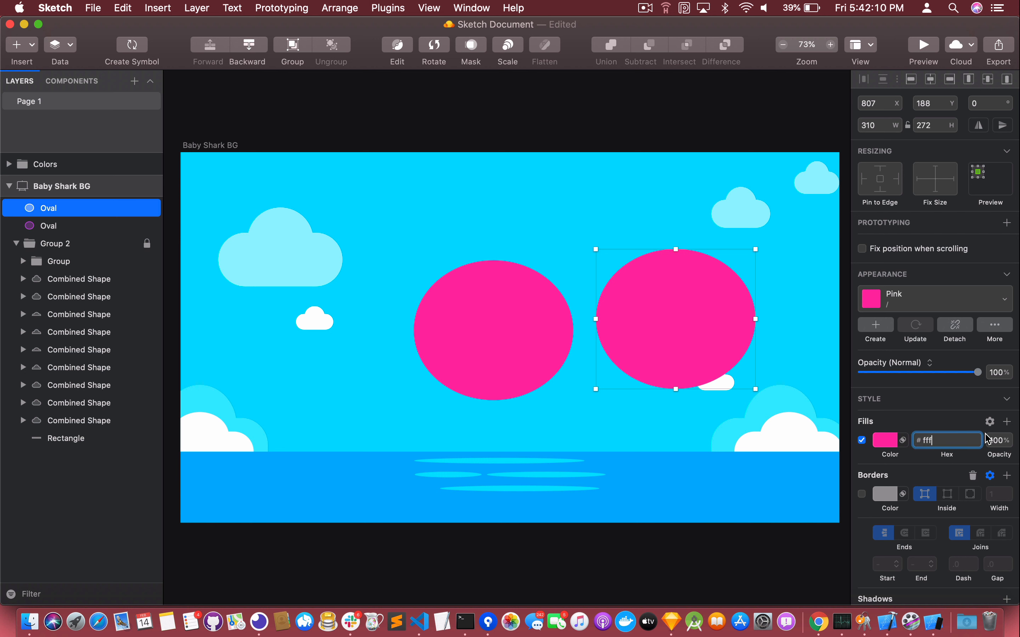
pyautogui.click(632, 213)
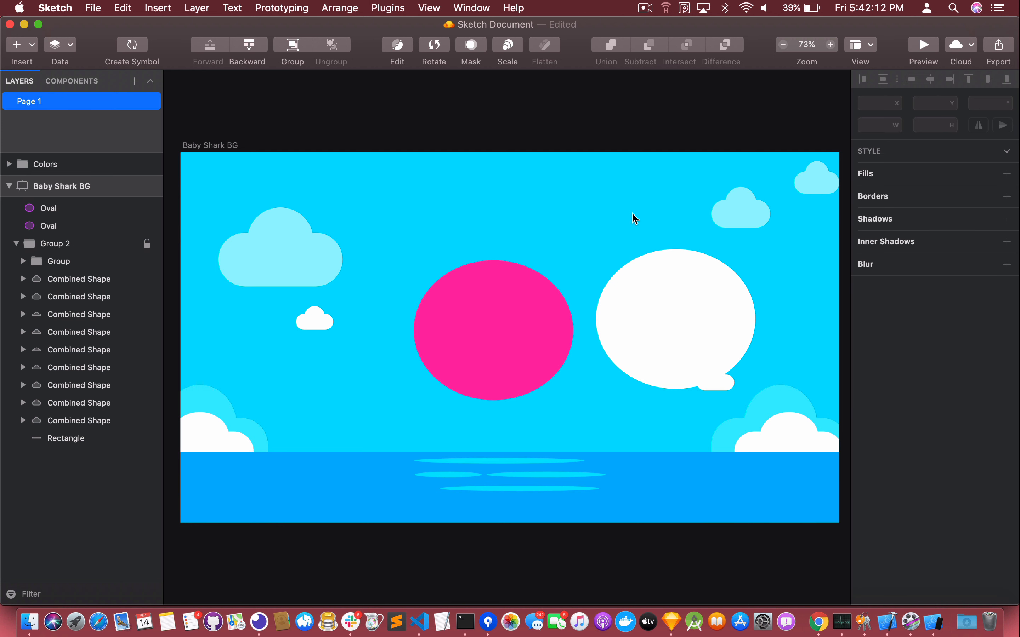
# Draw a rectangle about 380 by 189 over the white oval's upper half and subtract it from the oval.
pyautogui.click(662, 296)
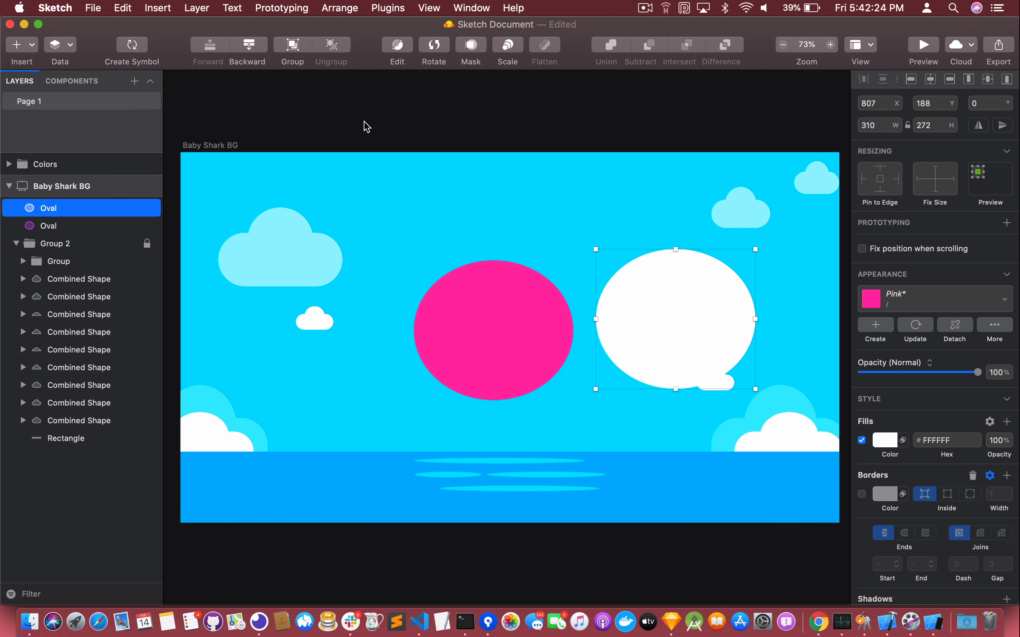
pyautogui.press('r')
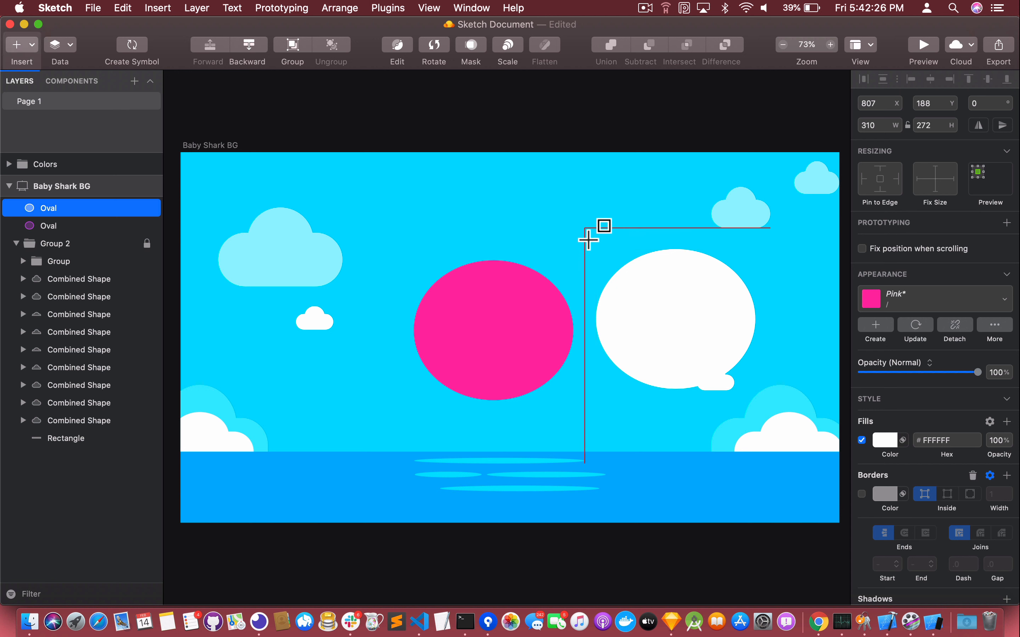
pyautogui.moveTo(587, 236); pyautogui.dragTo(780, 326)
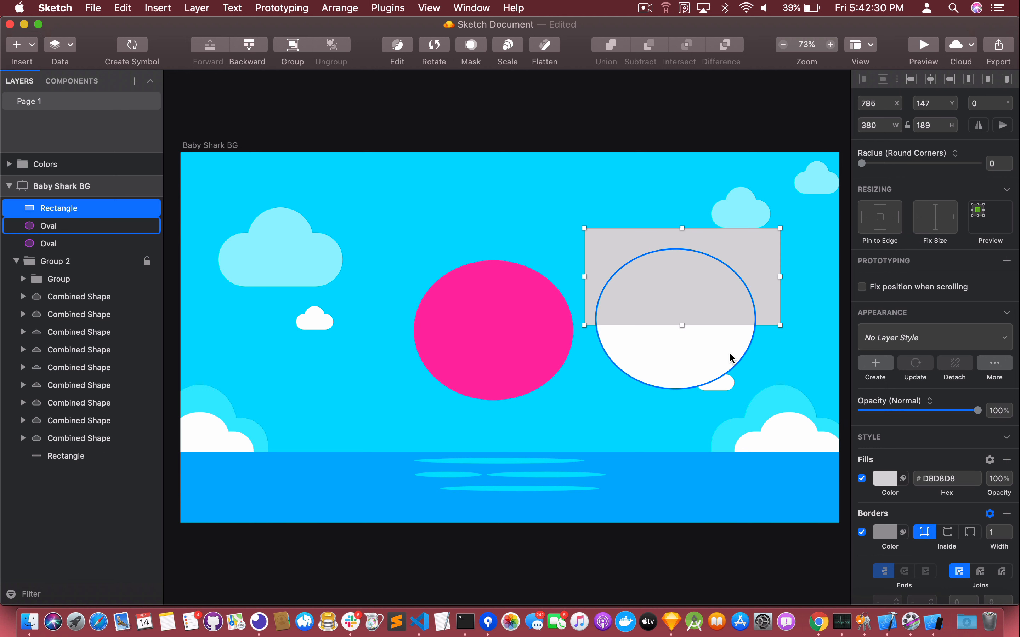
pyautogui.keyDown('shift'); pyautogui.click(728, 357); pyautogui.keyUp('shift')
pyautogui.click(647, 48)
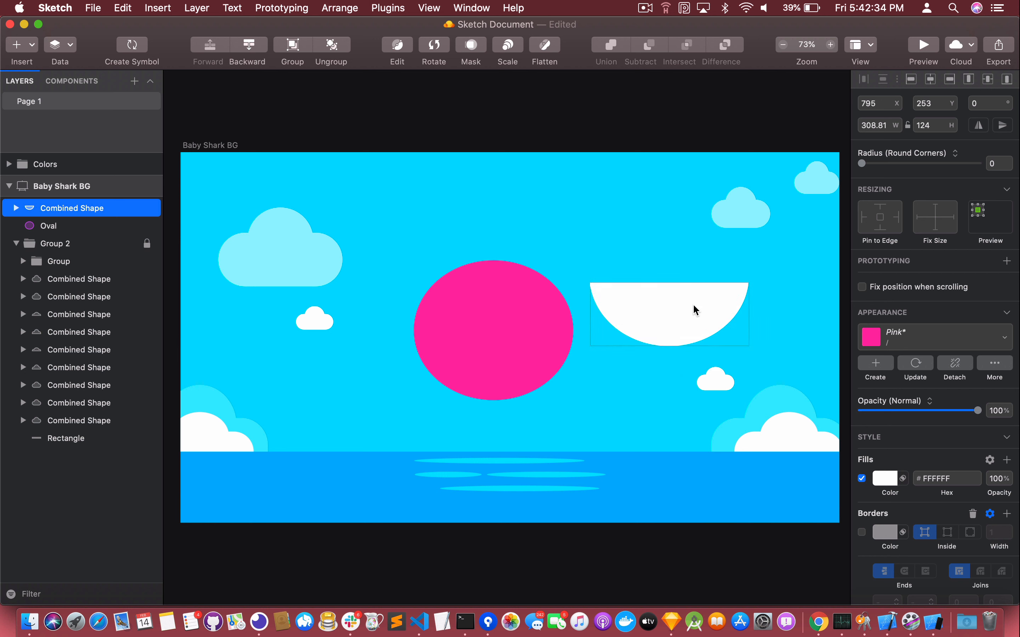
# Draw a flat oval about 53 high over the white half-oval's straight edge and widen it past both ends.
pyautogui.click(696, 310)
pyautogui.press('o')
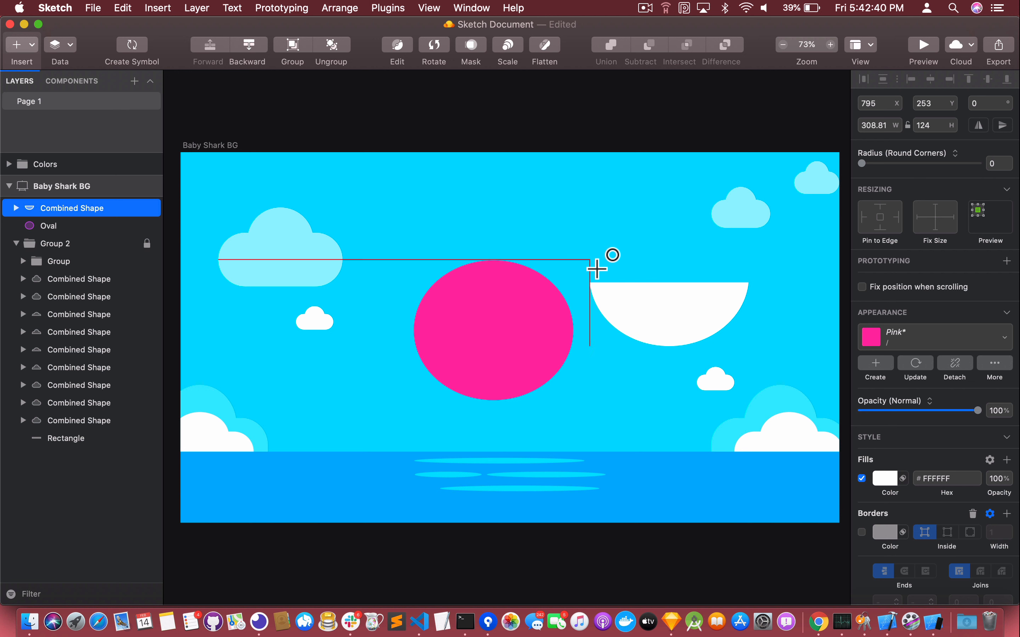
pyautogui.moveTo(590, 259); pyautogui.dragTo(756, 300)
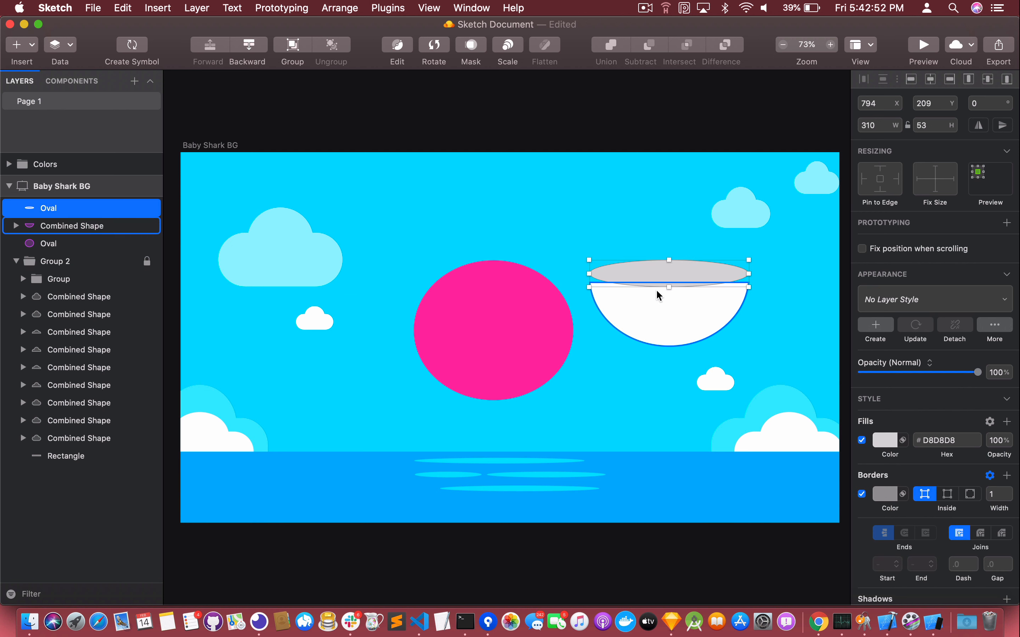
pyautogui.moveTo(589, 274); pyautogui.dragTo(572, 274)
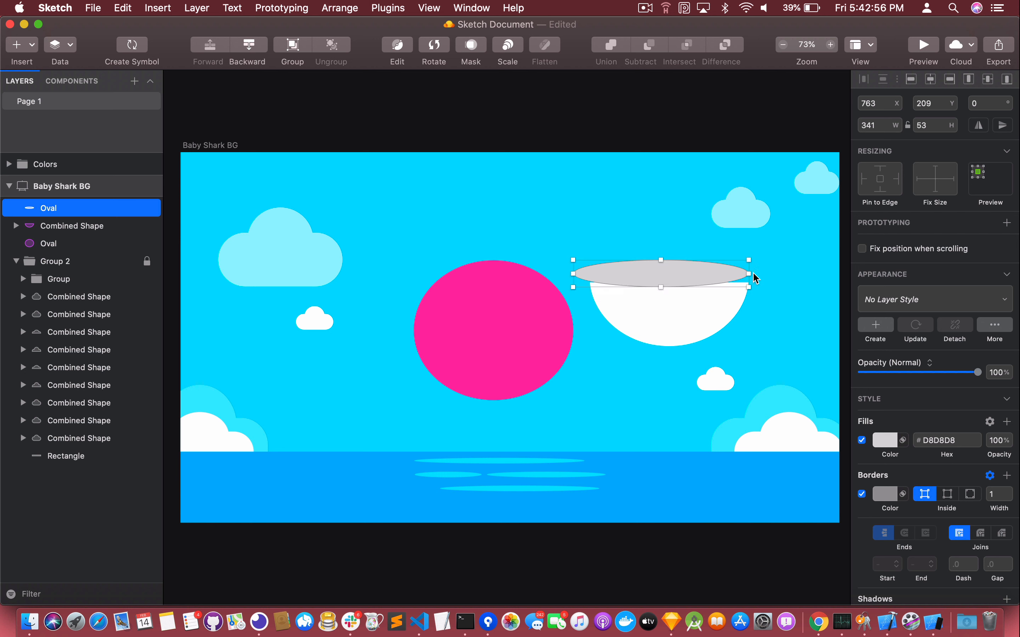
pyautogui.moveTo(749, 274); pyautogui.dragTo(767, 276)
# Subtract the flat oval from the white half-oval and place the resulting belly over the pink oval's lower half.
pyautogui.keyDown('shift'); pyautogui.click(722, 294); pyautogui.keyUp('shift')
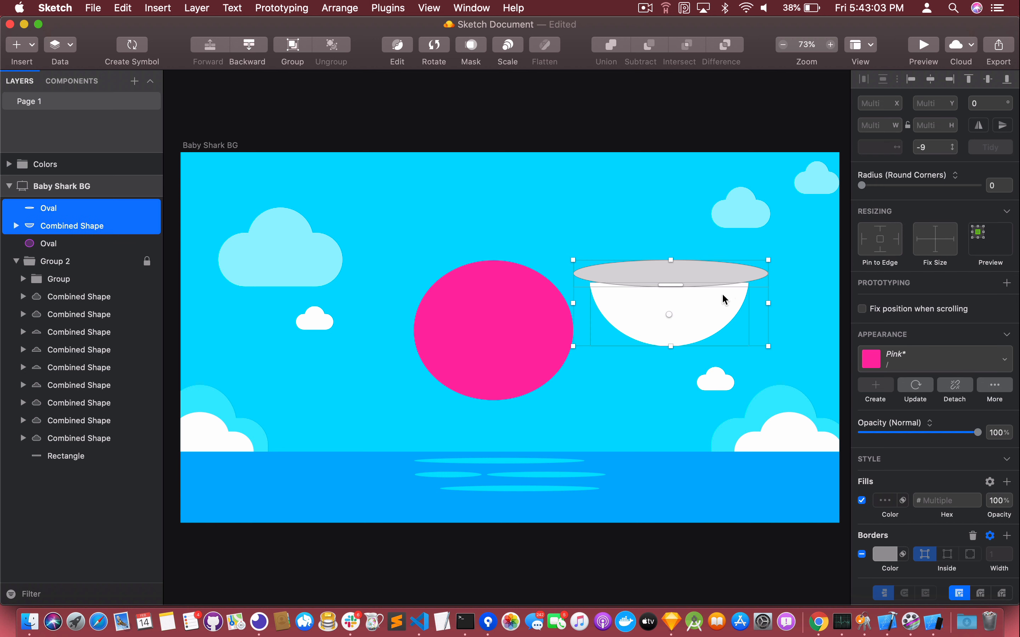
pyautogui.click(638, 50)
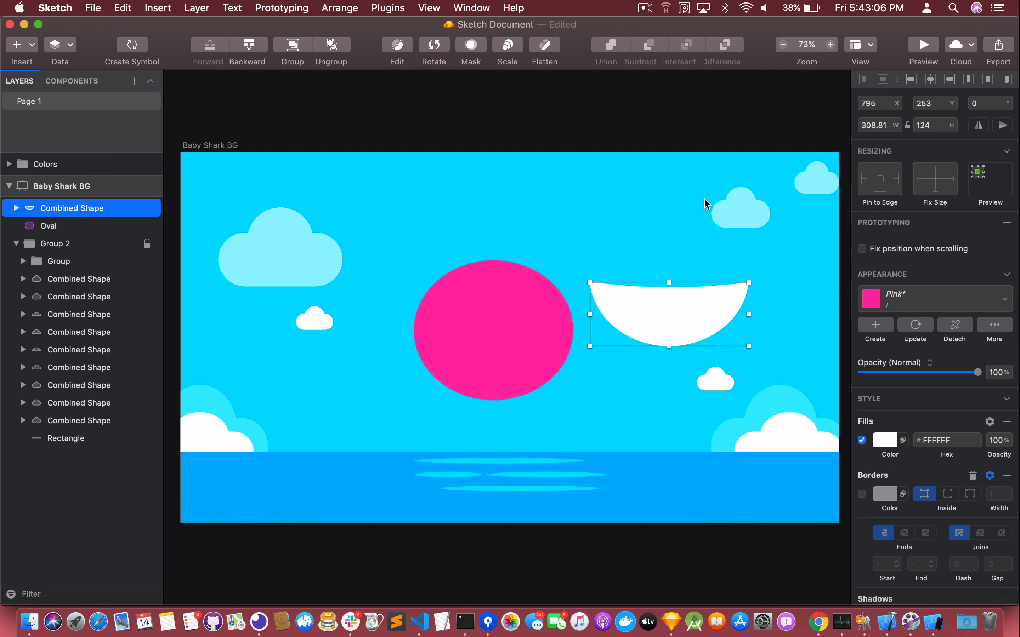
pyautogui.click(771, 297)
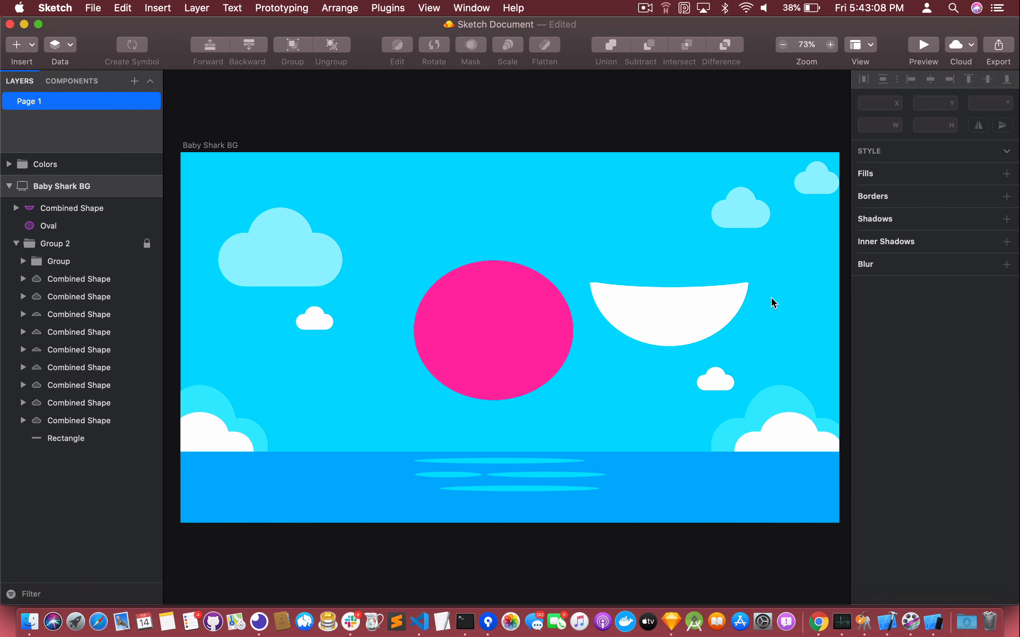
pyautogui.moveTo(716, 300); pyautogui.dragTo(542, 359)
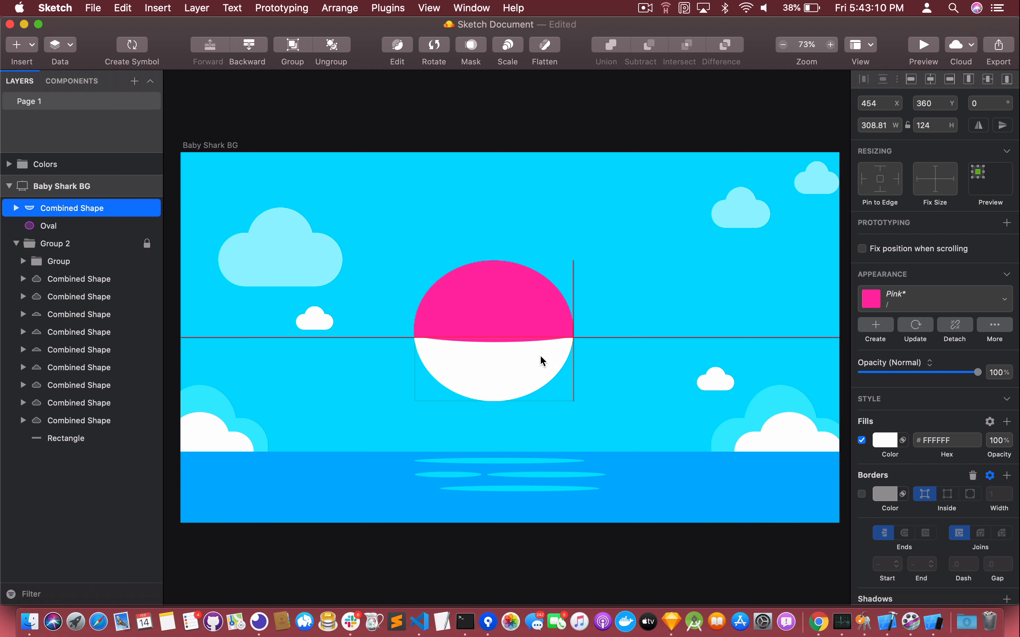
pyautogui.click(641, 372)
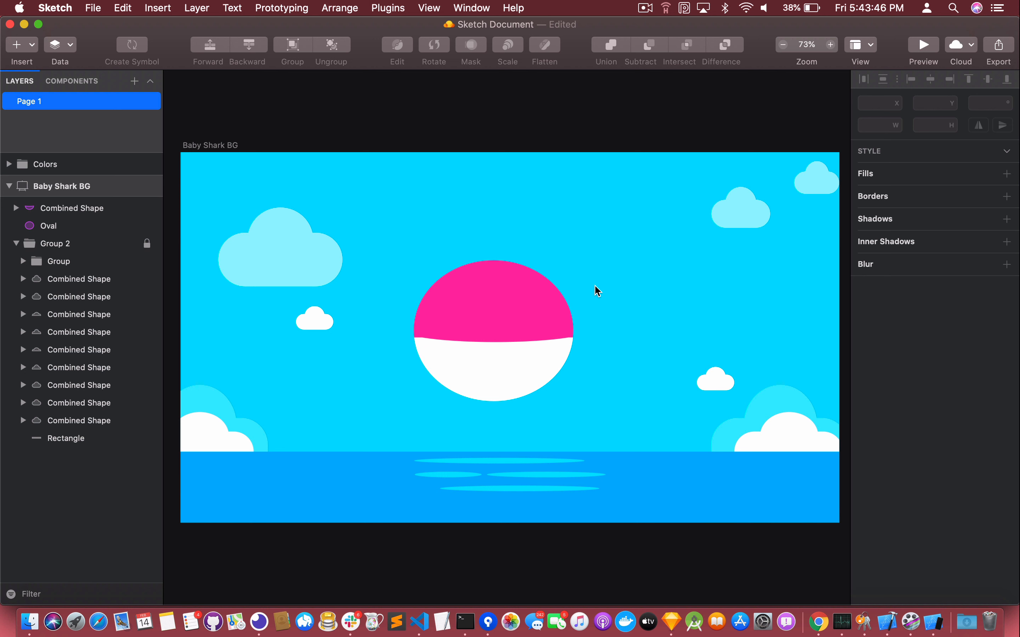
# Draw a triangle about 57 by 67 on the top edge of the pink oval as a fin.
pyautogui.click(19, 45)
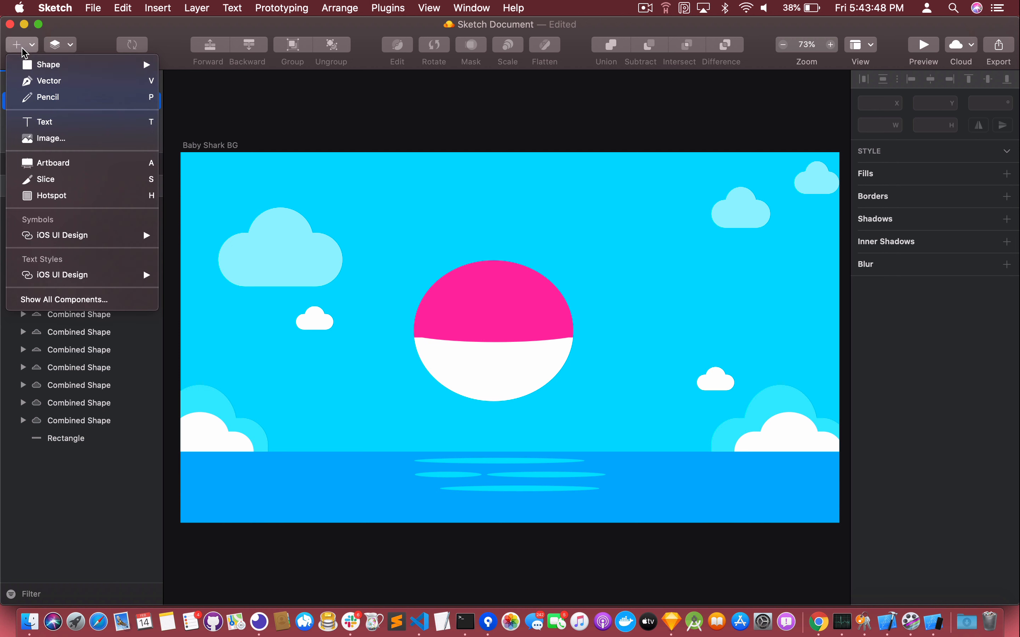
pyautogui.moveTo(33, 67)
pyautogui.click(206, 145)
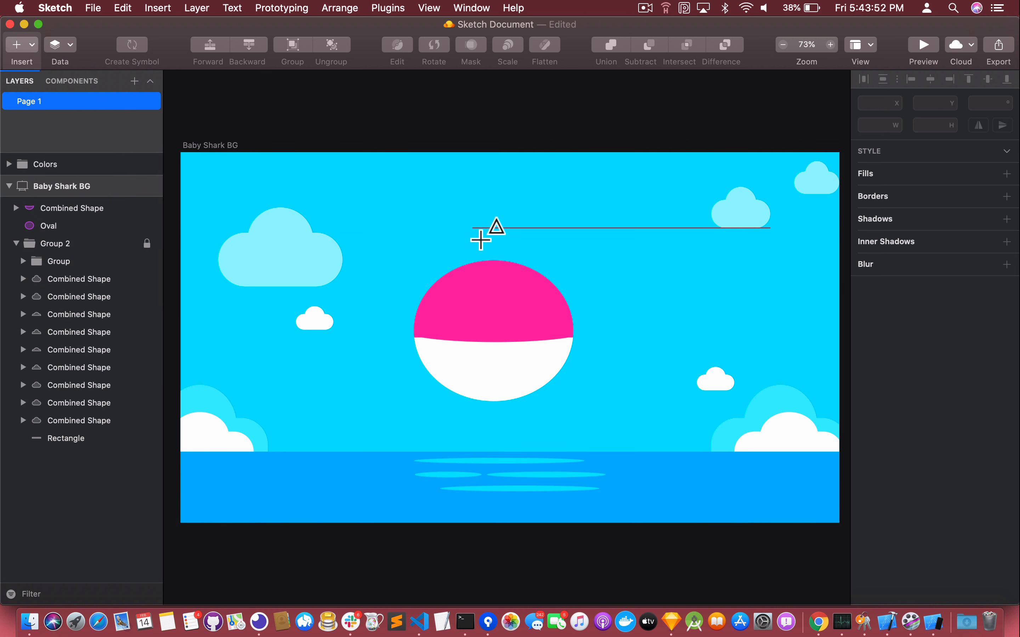
pyautogui.moveTo(477, 234); pyautogui.dragTo(505, 268)
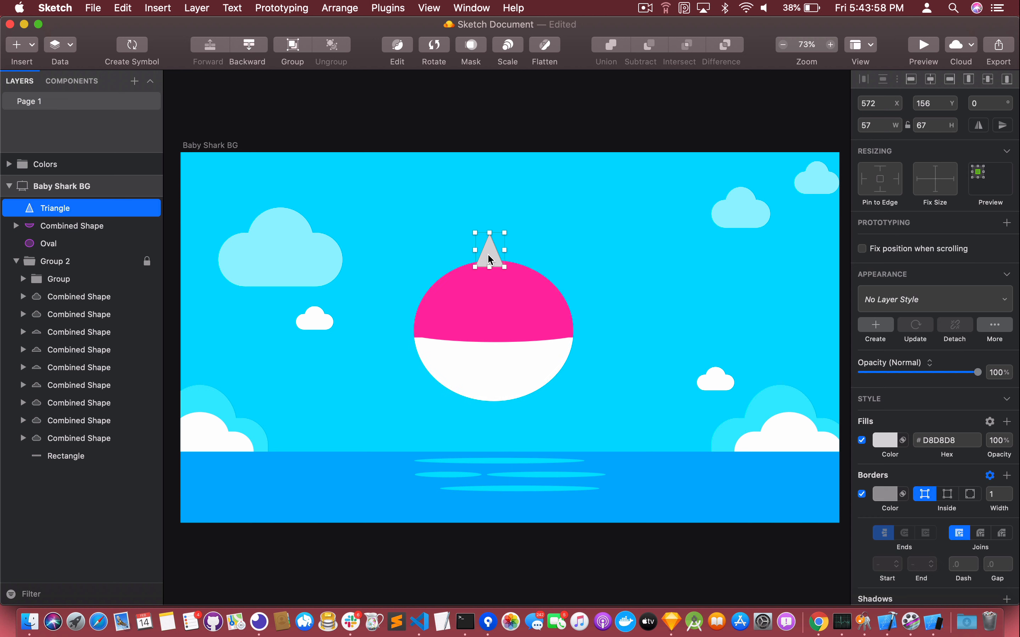
# Try to unite the triangle with the pink oval and undo the union.
pyautogui.keyDown('shift'); pyautogui.click(503, 297); pyautogui.keyUp('shift')
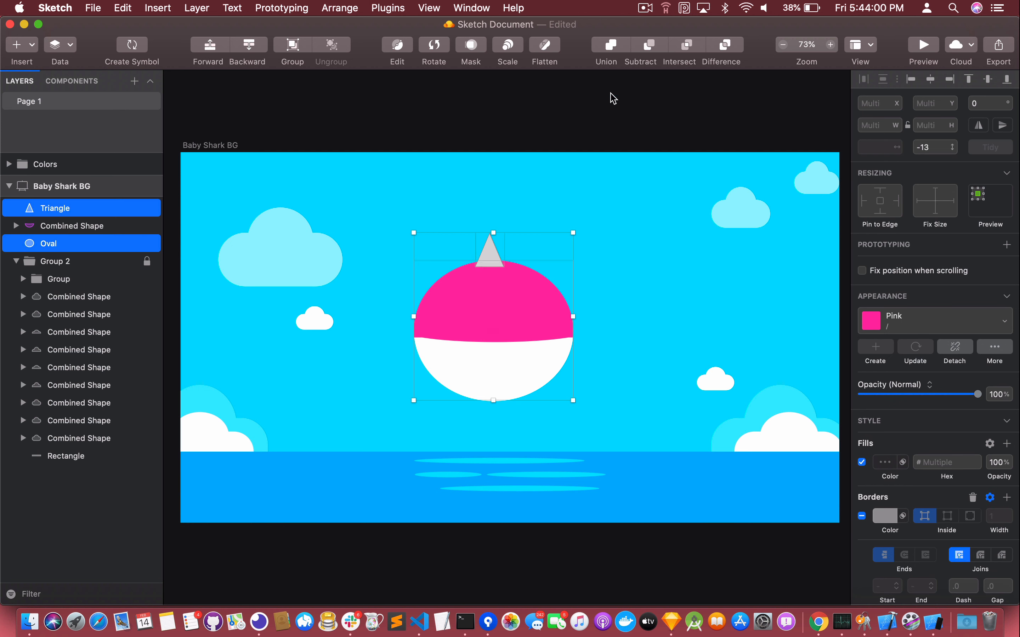
pyautogui.click(617, 53)
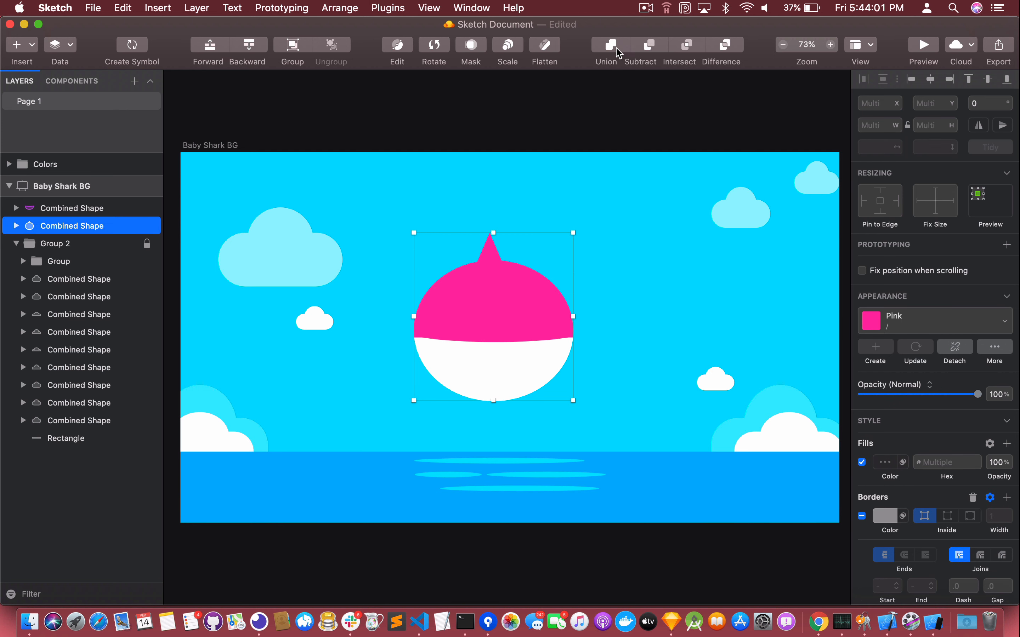
pyautogui.click(620, 276)
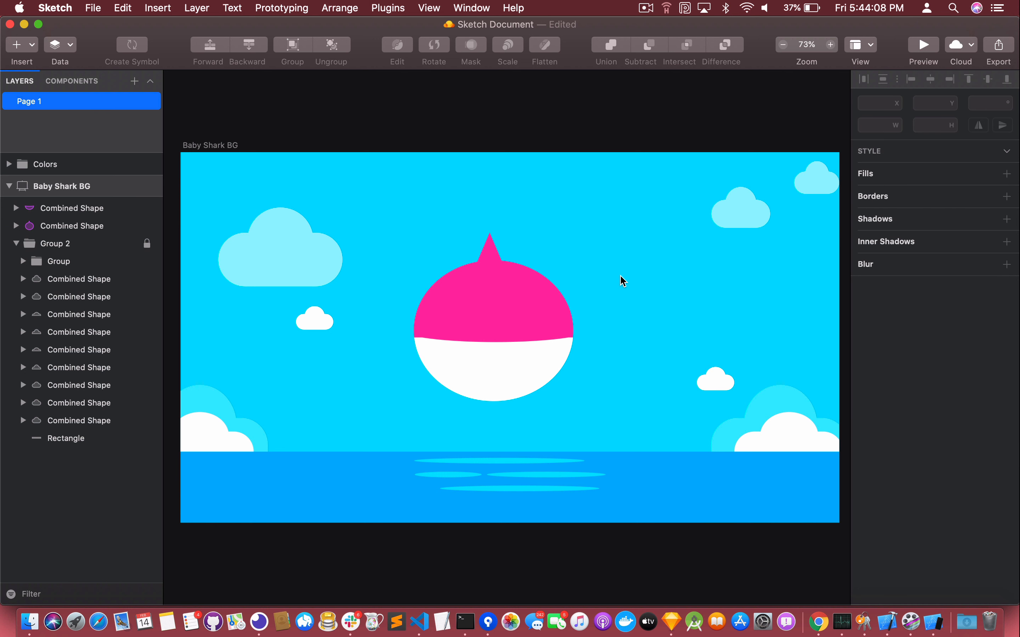
pyautogui.press('super+z')
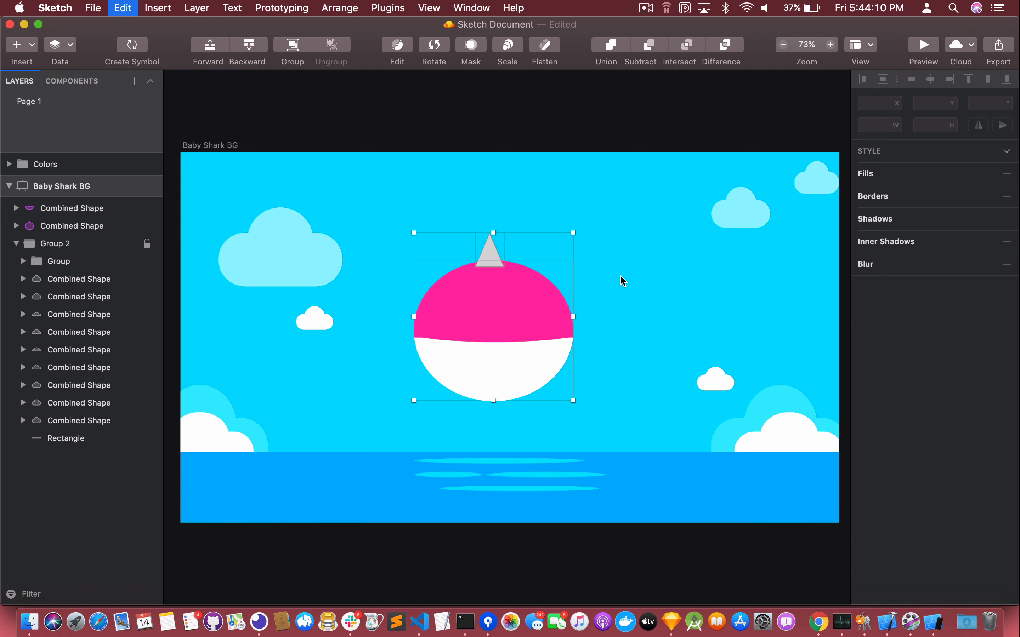
# Enlarge the fin triangle to about 76 by 90 and nudge it slightly sideways on top of the pink oval.
pyautogui.click(512, 207)
pyautogui.click(487, 249)
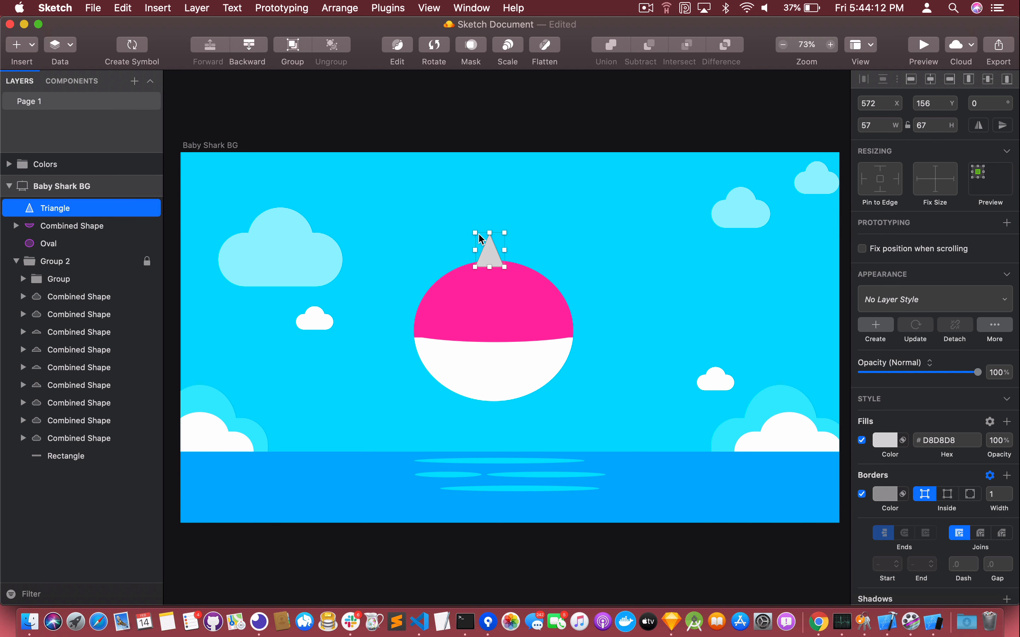
pyautogui.moveTo(475, 233); pyautogui.dragTo(510, 221)
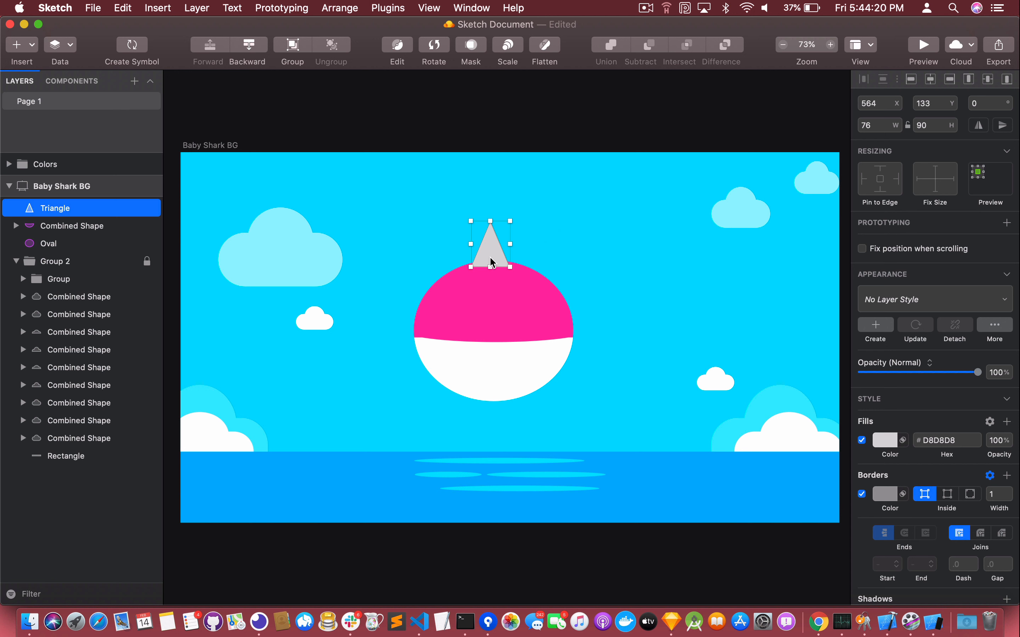
pyautogui.moveTo(490, 258); pyautogui.dragTo(486, 258)
# Unite the enlarged fin triangle with the pink oval into one body shape.
pyautogui.keyDown('shift'); pyautogui.click(498, 279); pyautogui.keyUp('shift')
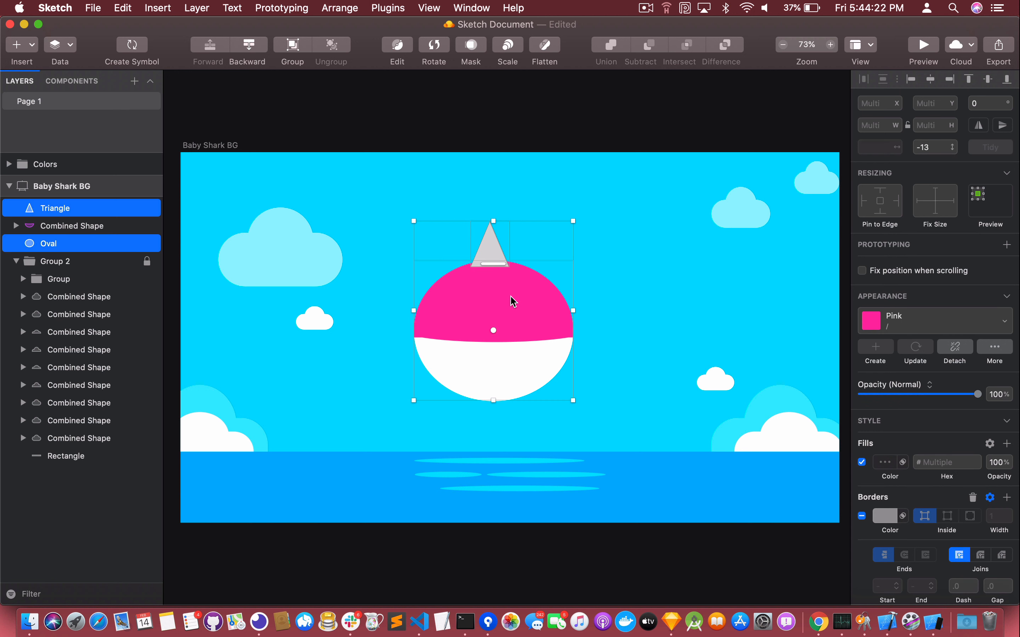
pyautogui.click(625, 51)
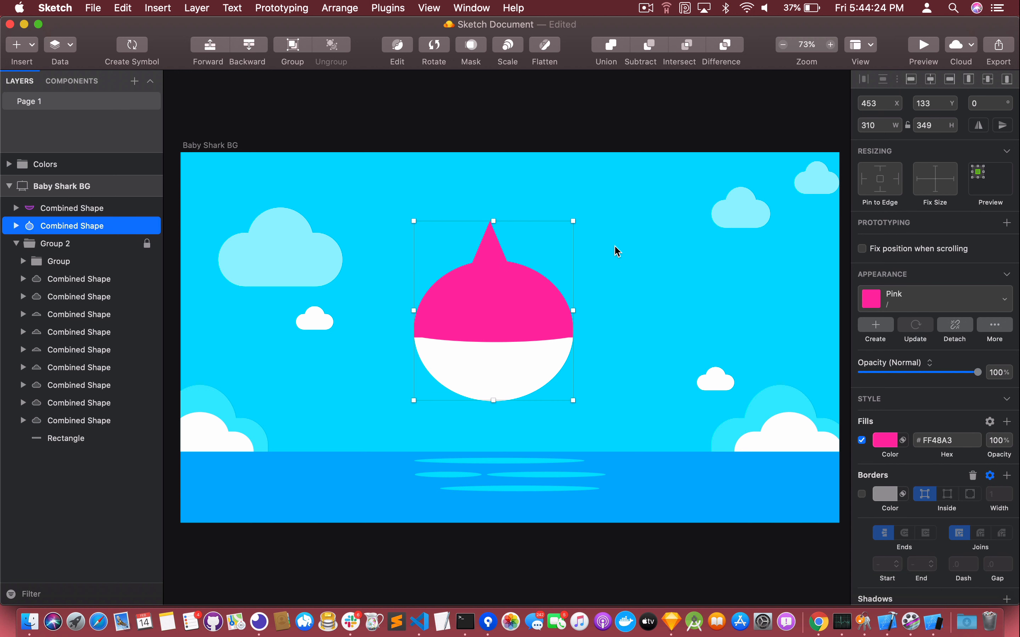
pyautogui.click(617, 256)
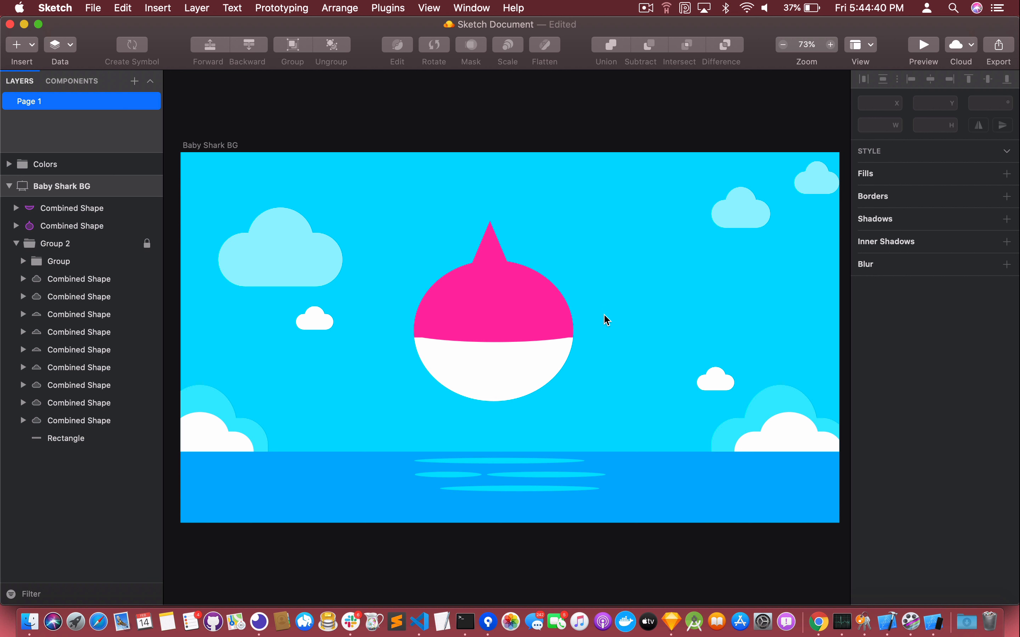
# Draw an oval about 163 by 127 and place it above a copy of the white belly beside the shark.
pyautogui.press('o')
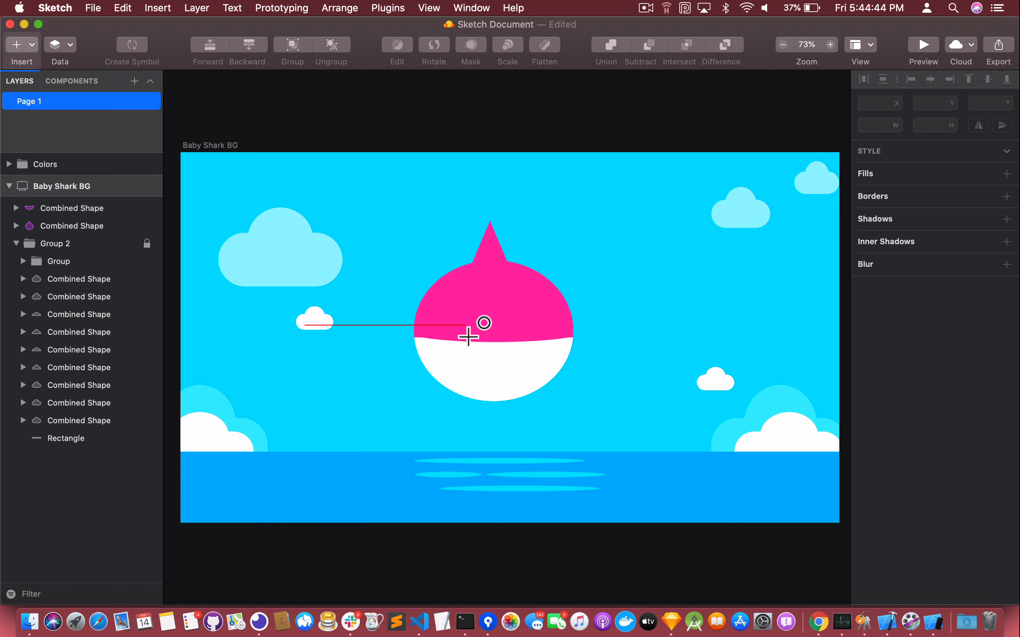
pyautogui.moveTo(460, 336)
pyautogui.mouseDown()
pyautogui.moveTo(532, 383)
pyautogui.moveTo(527, 403)
pyautogui.moveTo(501, 359)
pyautogui.moveTo(543, 346)
pyautogui.moveTo(503, 346)
pyautogui.moveTo(554, 353)
pyautogui.moveTo(780, 327)
pyautogui.mouseUp()
pyautogui.click(540, 355)
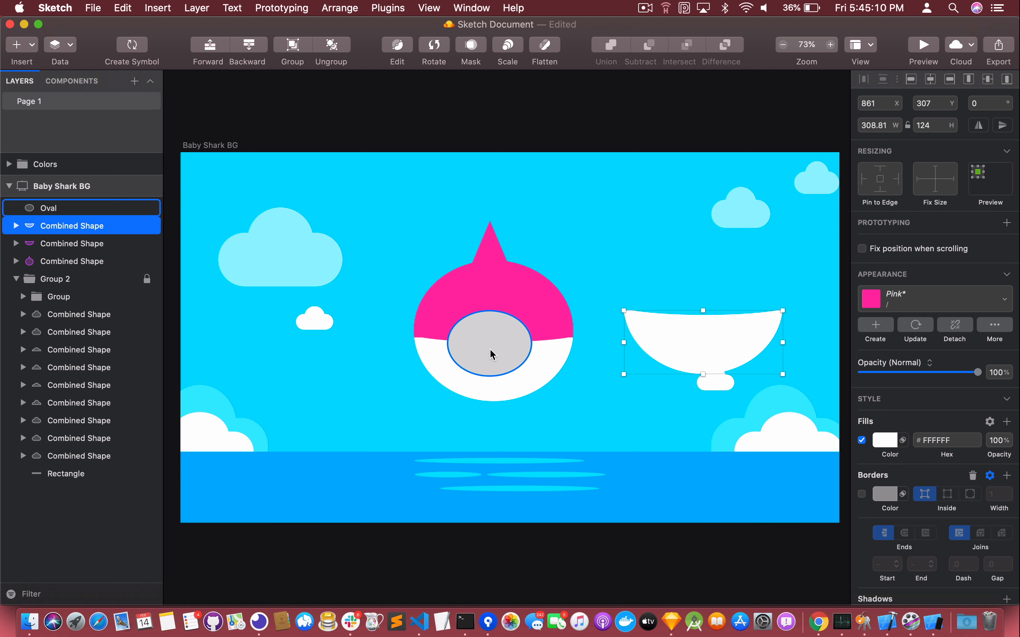
pyautogui.moveTo(492, 354); pyautogui.dragTo(683, 264)
pyautogui.click(711, 338)
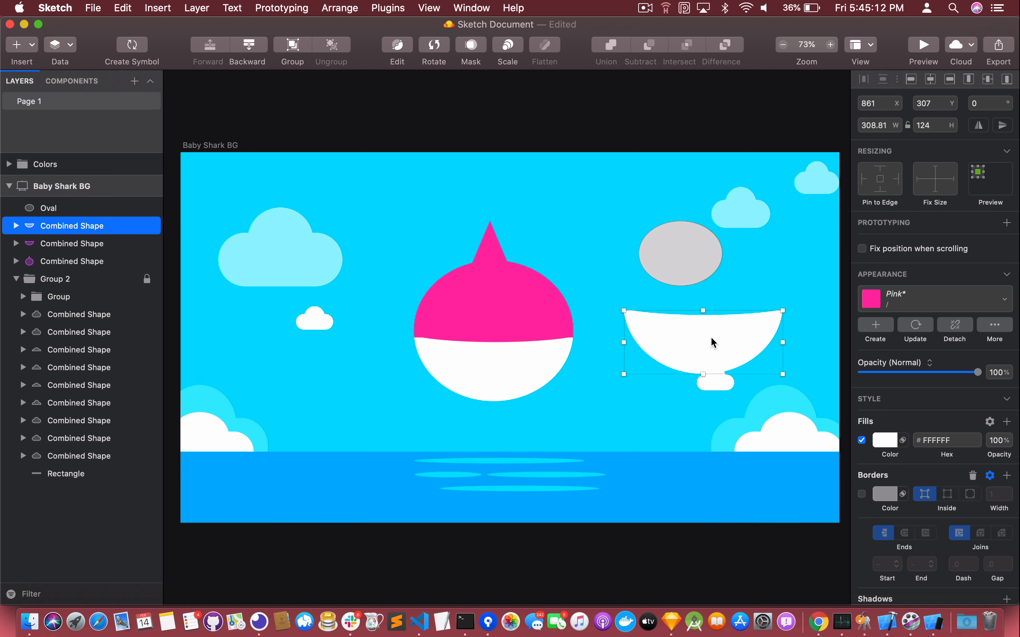
# Re-paste the belly copy at the front of the layer order and move it up to just below the oval.
pyautogui.press('super+x')
pyautogui.press('super+v')
pyautogui.moveTo(711, 338); pyautogui.dragTo(676, 337)
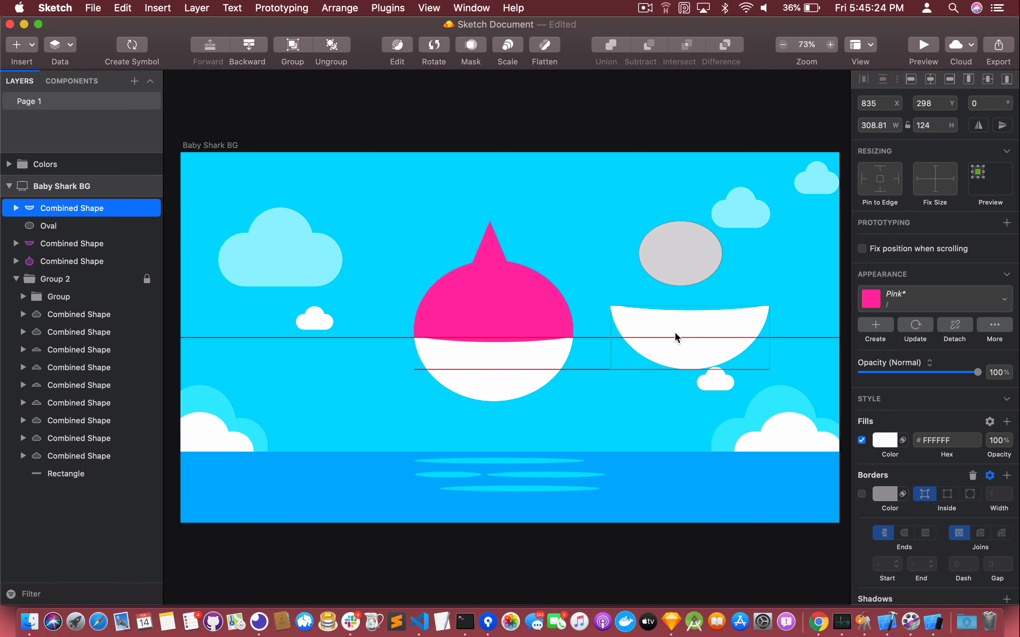
pyautogui.moveTo(675, 333); pyautogui.dragTo(672, 310)
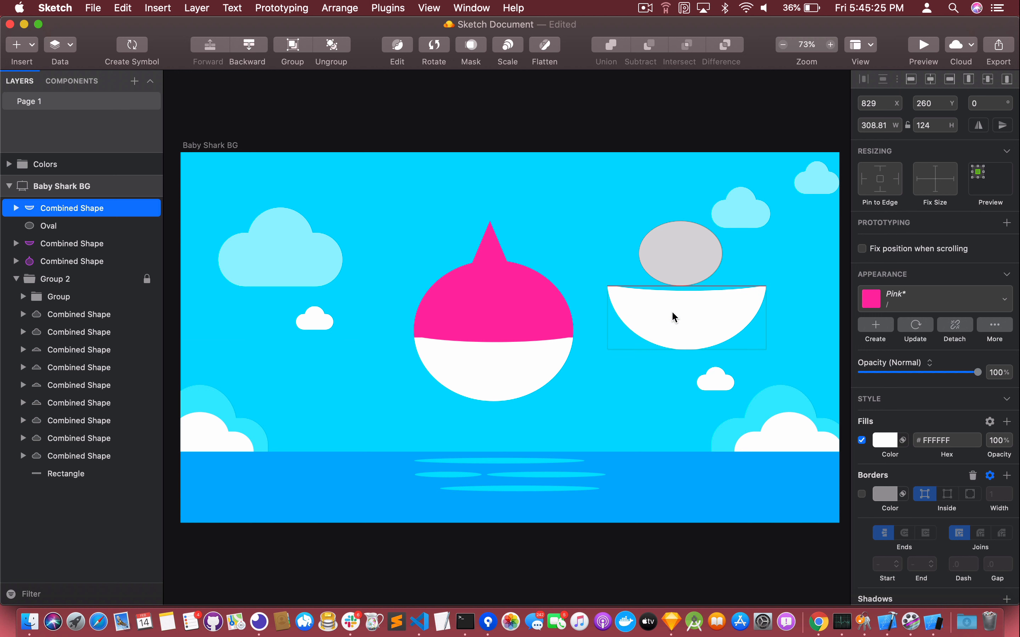
# Bring the gray oval to the front and centre it horizontally over the upper edge of the belly copy.
pyautogui.click(679, 279)
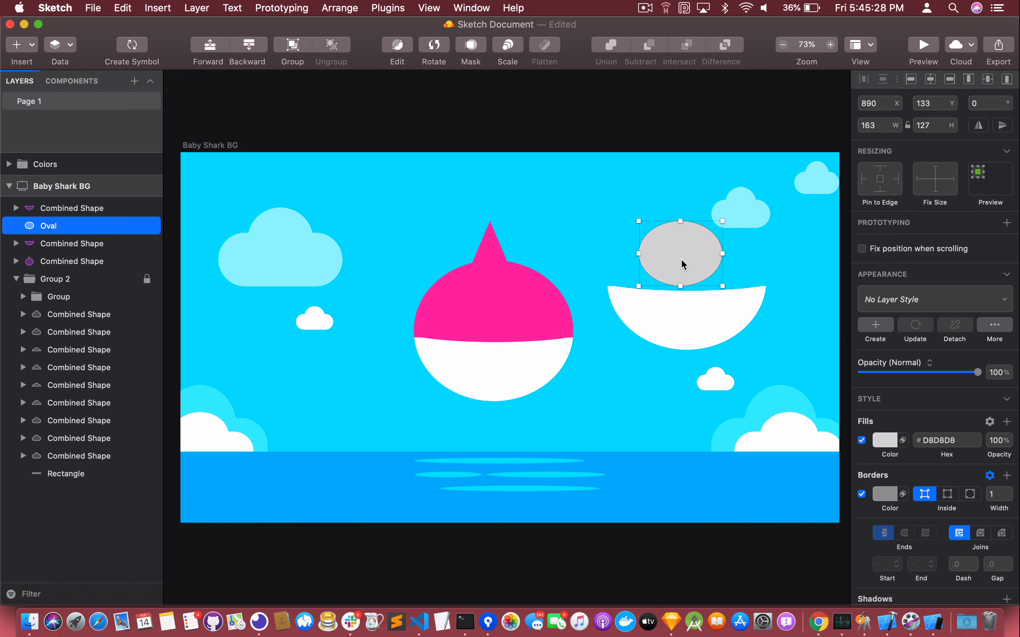
pyautogui.press('cmd+x')
pyautogui.press('cmd+v')
pyautogui.moveTo(683, 263); pyautogui.dragTo(688, 301)
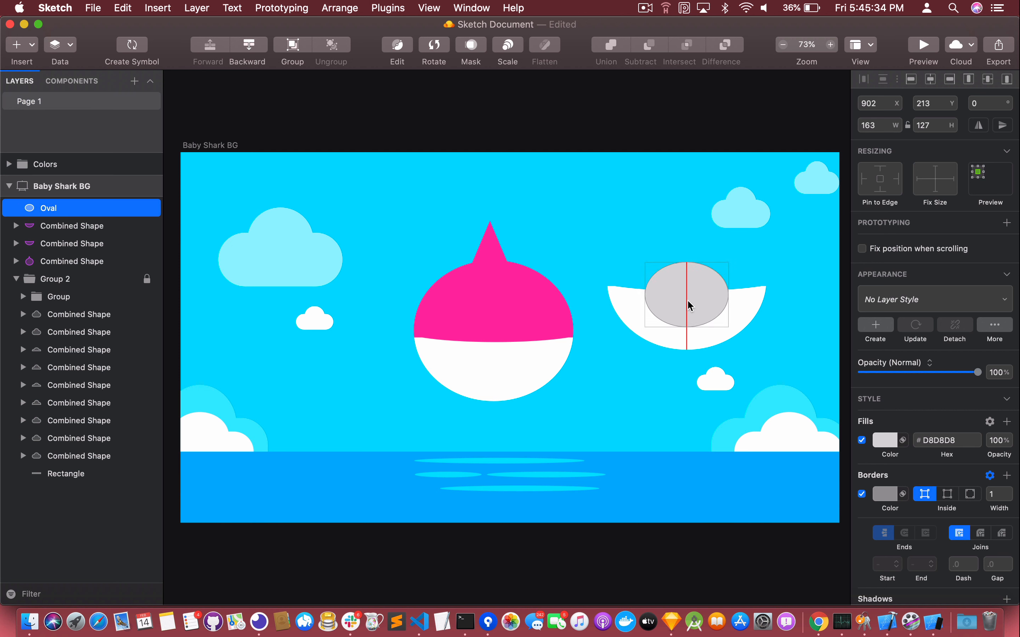
pyautogui.moveTo(688, 300); pyautogui.dragTo(688, 300)
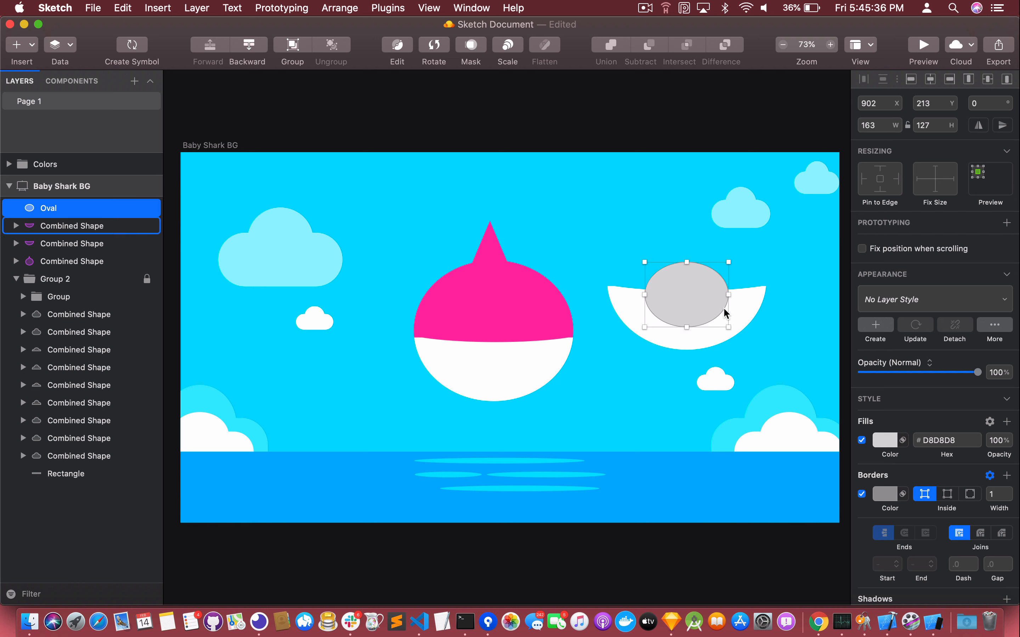
# Intersect the oval with the belly copy and apply the Dark-Red layer style to the resulting mouth shape.
pyautogui.keyDown('shift'); pyautogui.click(743, 314); pyautogui.keyUp('shift')
pyautogui.click(687, 46)
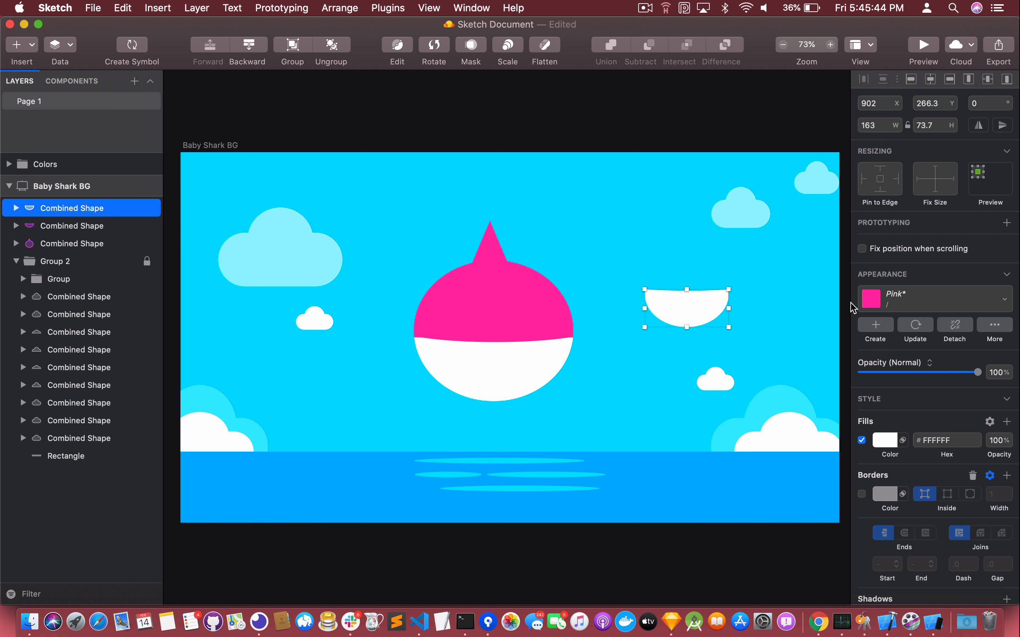
pyautogui.click(880, 307)
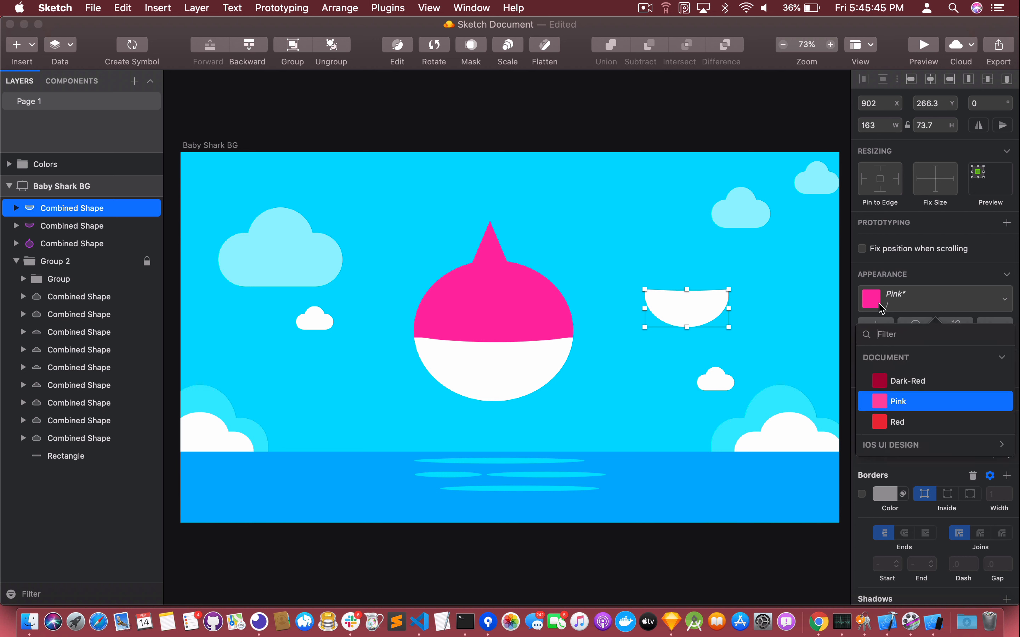
pyautogui.click(900, 383)
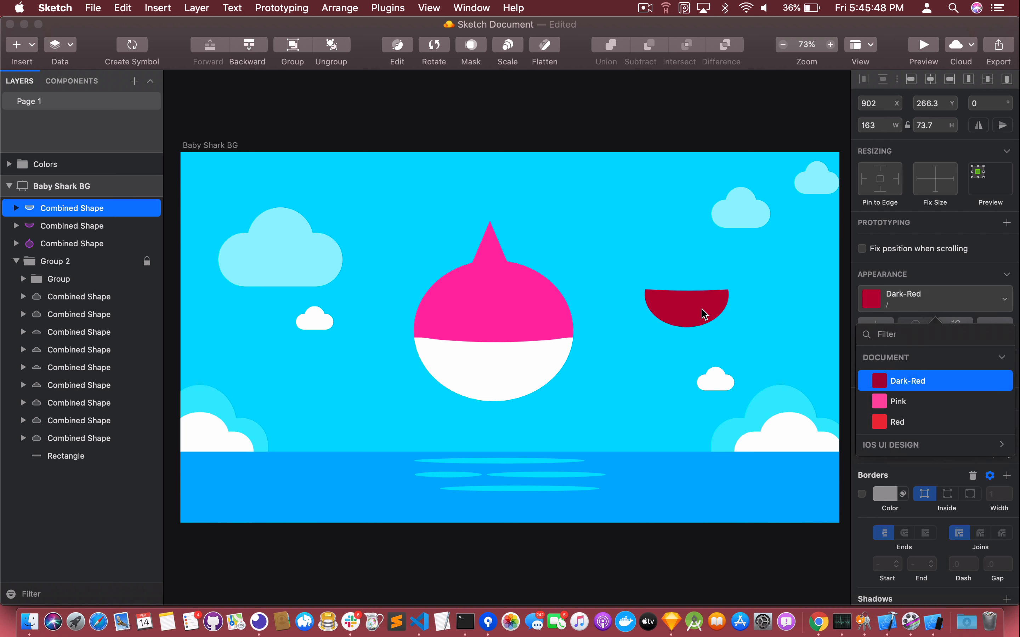
# Move the dark-red mouth onto the shark's white belly, directly under the pink edge, at X 526 and Y 366.
pyautogui.moveTo(703, 314); pyautogui.dragTo(512, 361)
pyautogui.click(650, 344)
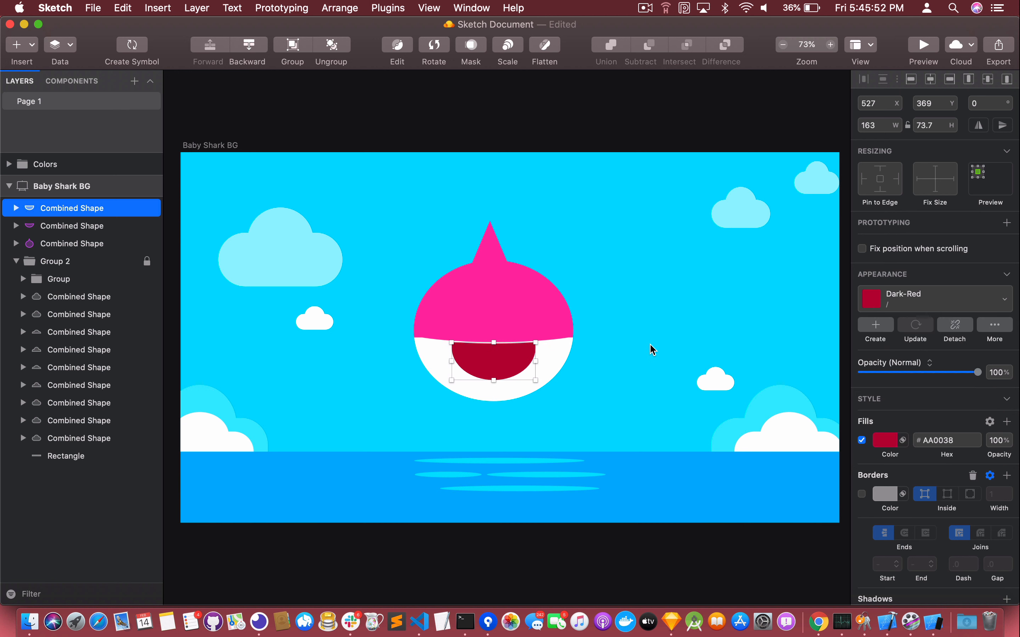
pyautogui.click(589, 354)
pyautogui.click(517, 360)
pyautogui.press('Left')
pyautogui.press('Up')
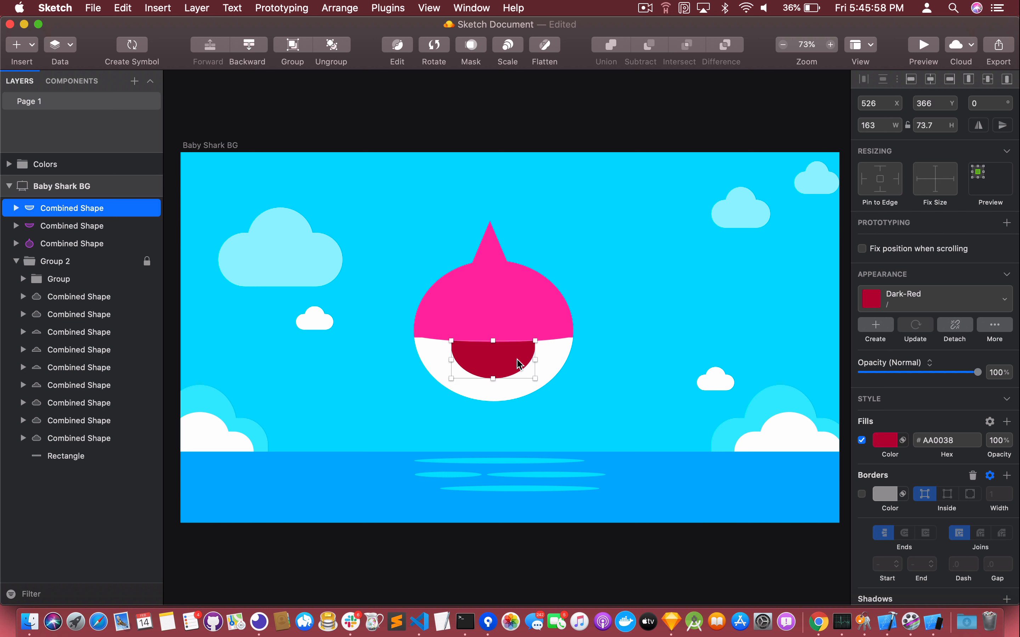
pyautogui.click(645, 334)
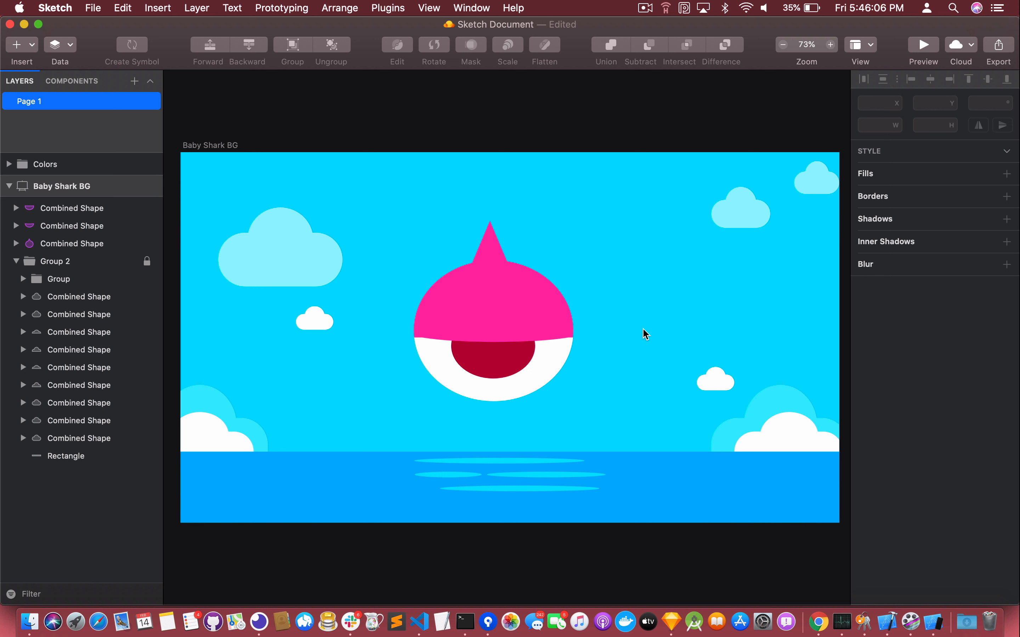
# Enlarge the dark-red mouth to about 179 by 89 and nudge it left to X 520 to centre it.
pyautogui.click(495, 373)
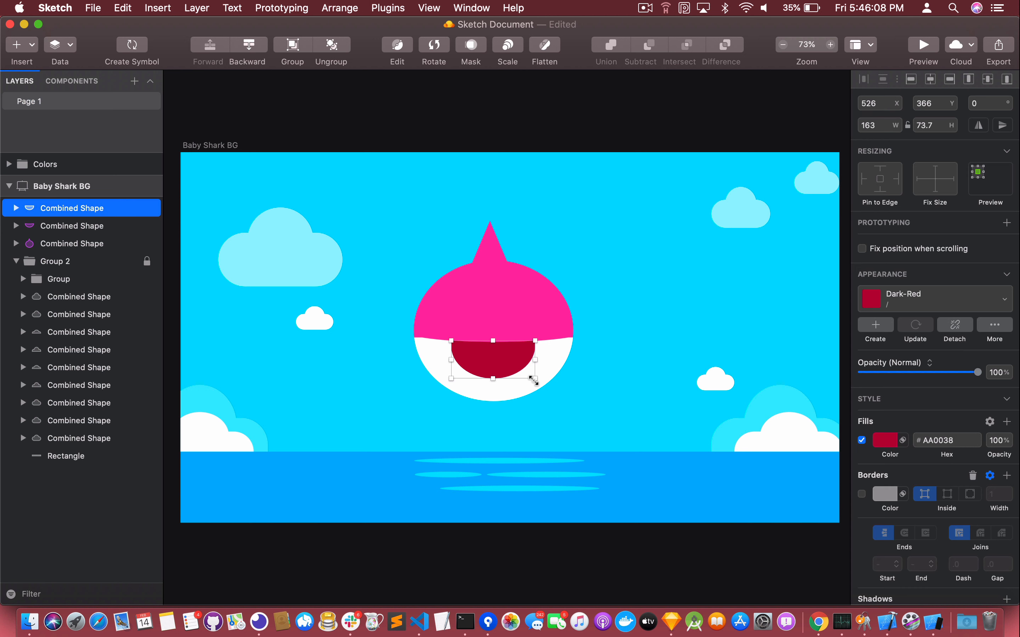
pyautogui.moveTo(534, 379); pyautogui.dragTo(543, 387)
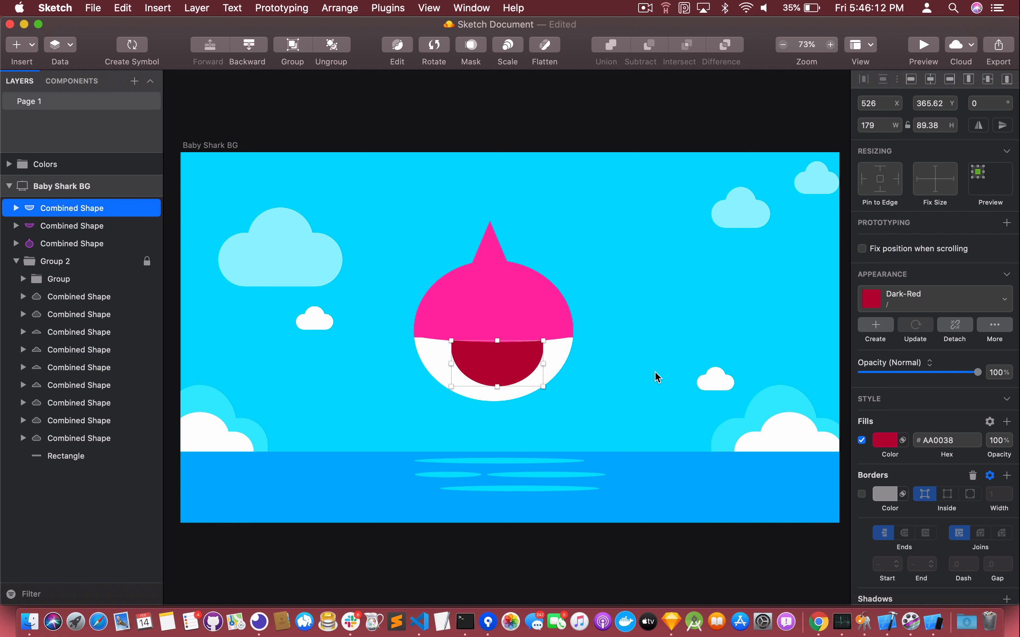
pyautogui.press('Left')
pyautogui.press('Left')
pyautogui.press('Left')
pyautogui.press('Left')
pyautogui.press('Left')
pyautogui.press('Left')
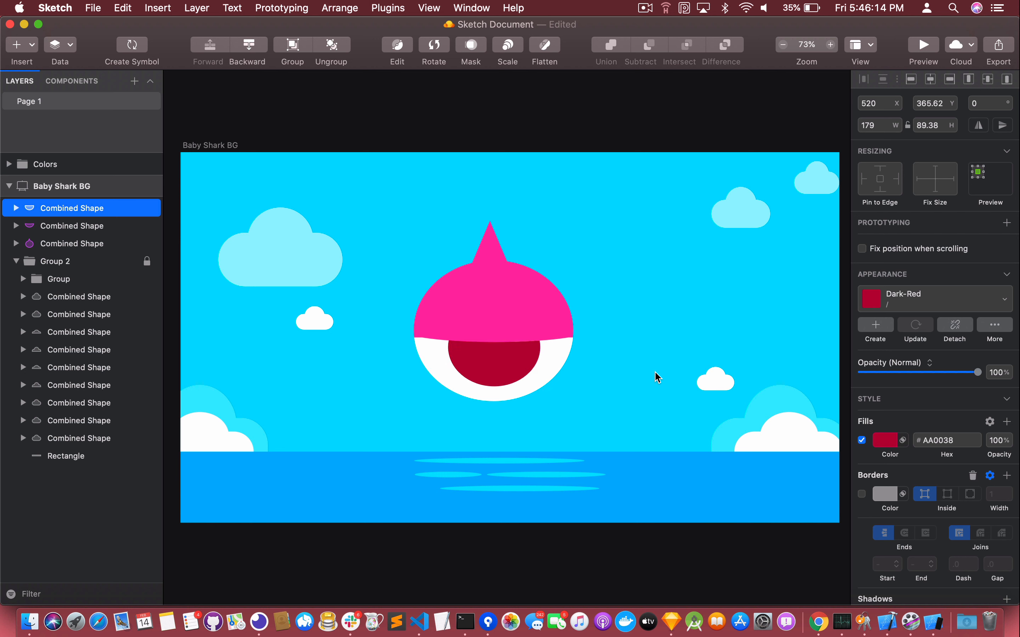
pyautogui.press('Right')
pyautogui.press('Right')
pyautogui.press('Left')
pyautogui.press('Left')
# Duplicate the mouth beside the shark and place an oval about 194 by 124 over the copy's lower part.
pyautogui.keyDown('alt'); pyautogui.moveTo(499, 371); pyautogui.dragTo(655, 344); pyautogui.keyUp('alt')
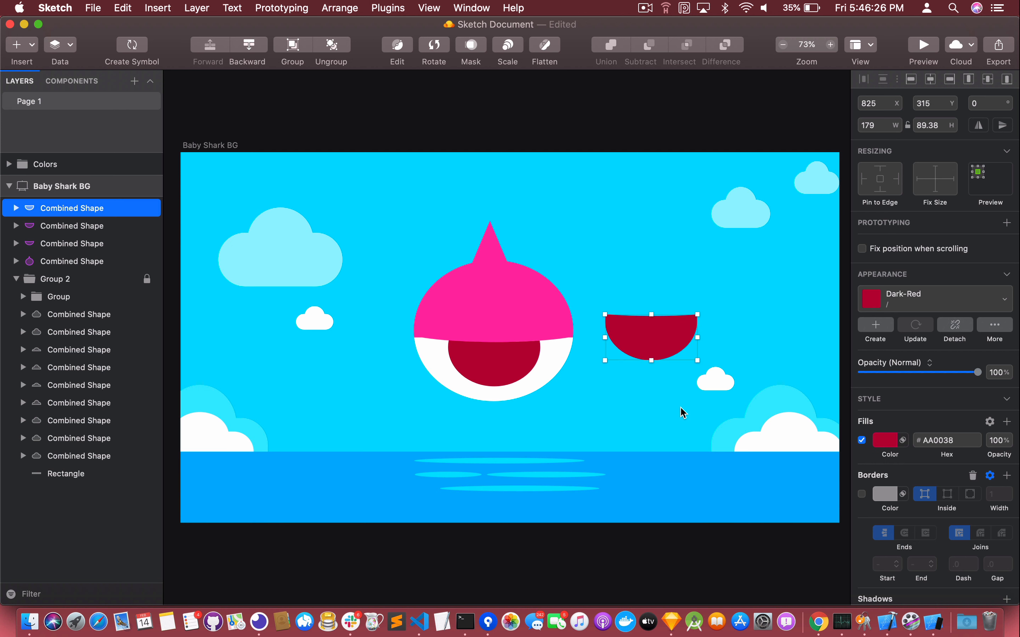
pyautogui.press('o')
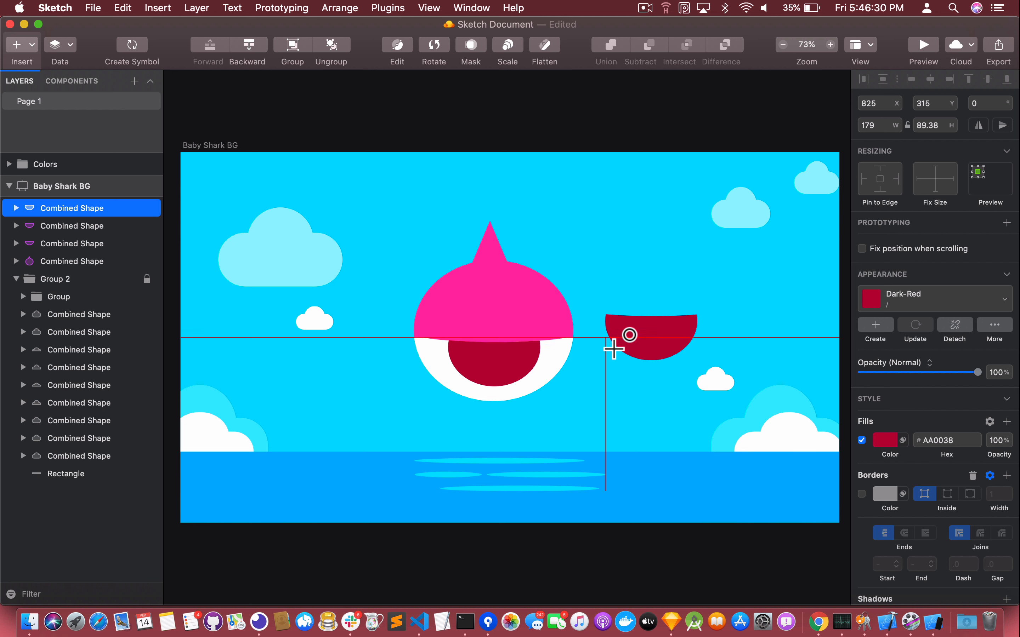
pyautogui.moveTo(609, 347); pyautogui.dragTo(711, 414)
pyautogui.moveTo(651, 372); pyautogui.dragTo(672, 367)
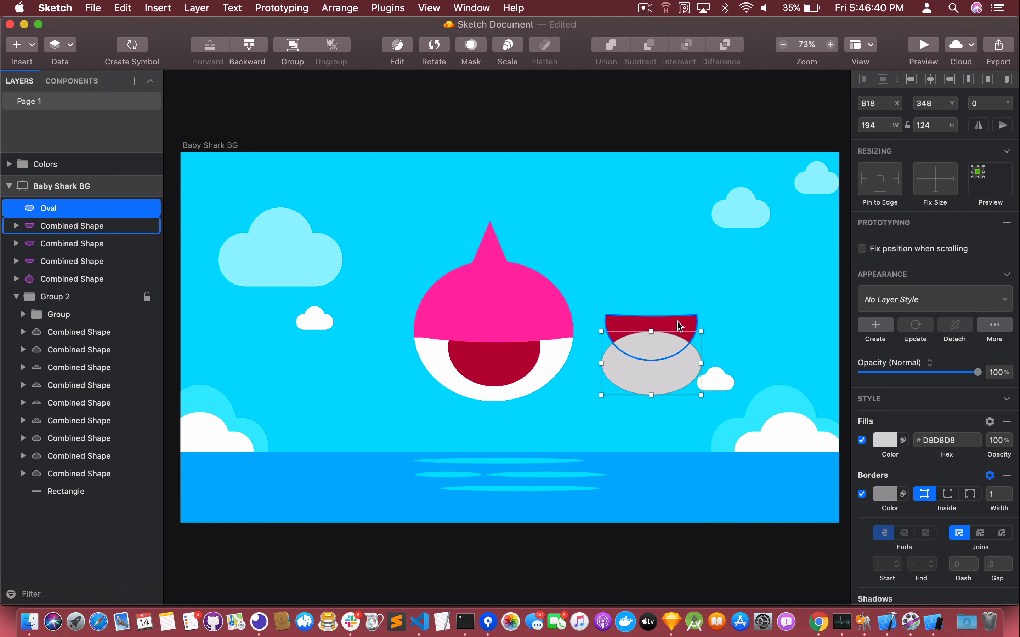
# Intersect the new oval with the mouth copy and apply the Red layer style to form a tongue.
pyautogui.keyDown('shift'); pyautogui.click(677, 321); pyautogui.keyUp('shift')
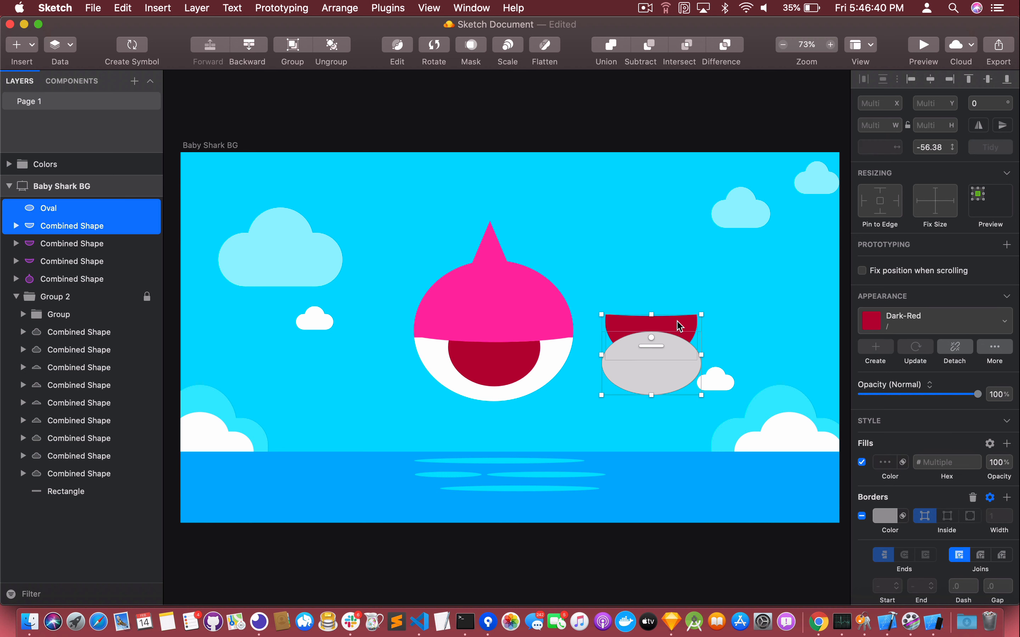
pyautogui.click(685, 47)
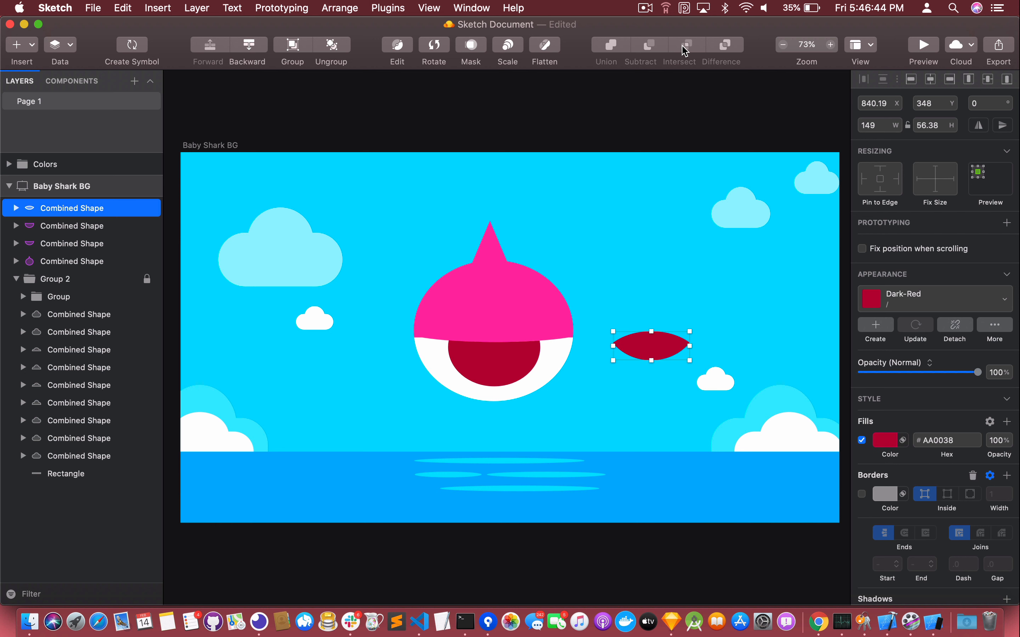
pyautogui.click(886, 306)
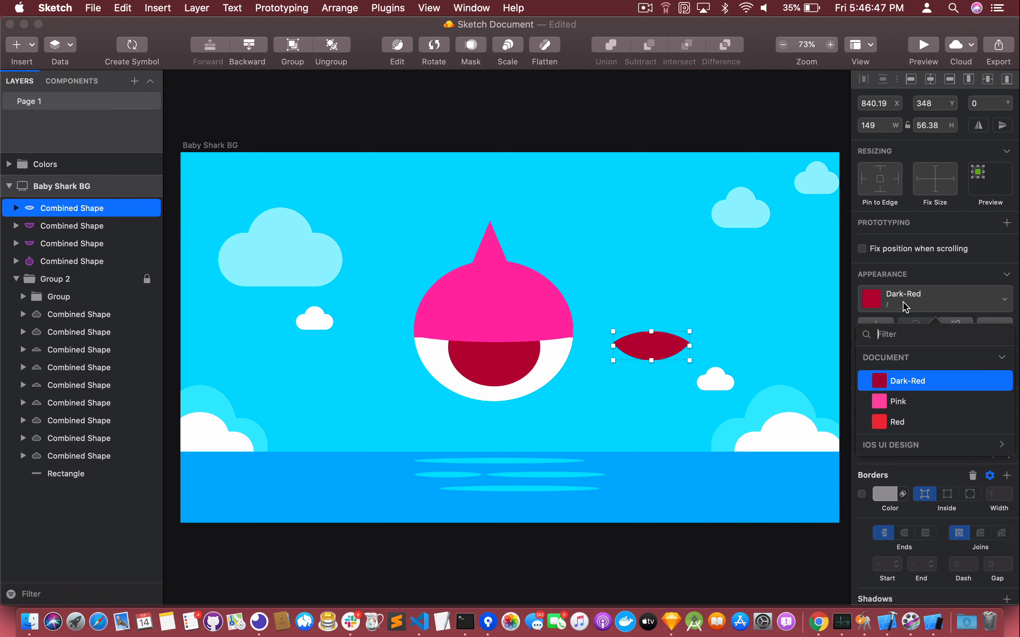
pyautogui.click(895, 422)
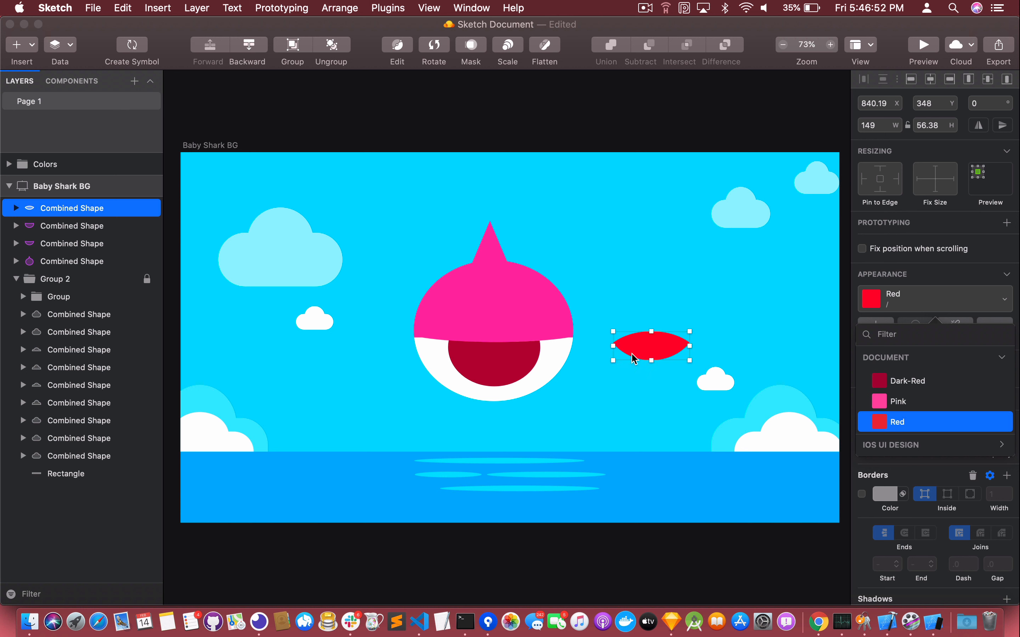
# Move the red tongue into the mouth, centred along its lower edge at X 534 and Y 399.
pyautogui.moveTo(662, 350); pyautogui.dragTo(504, 376)
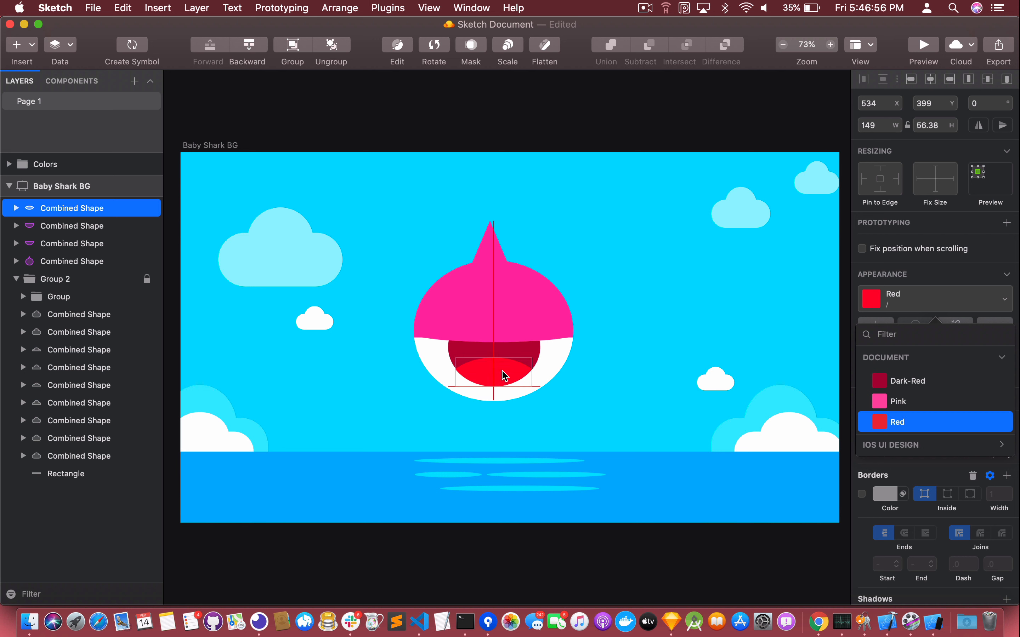
pyautogui.click(659, 346)
pyautogui.click(660, 345)
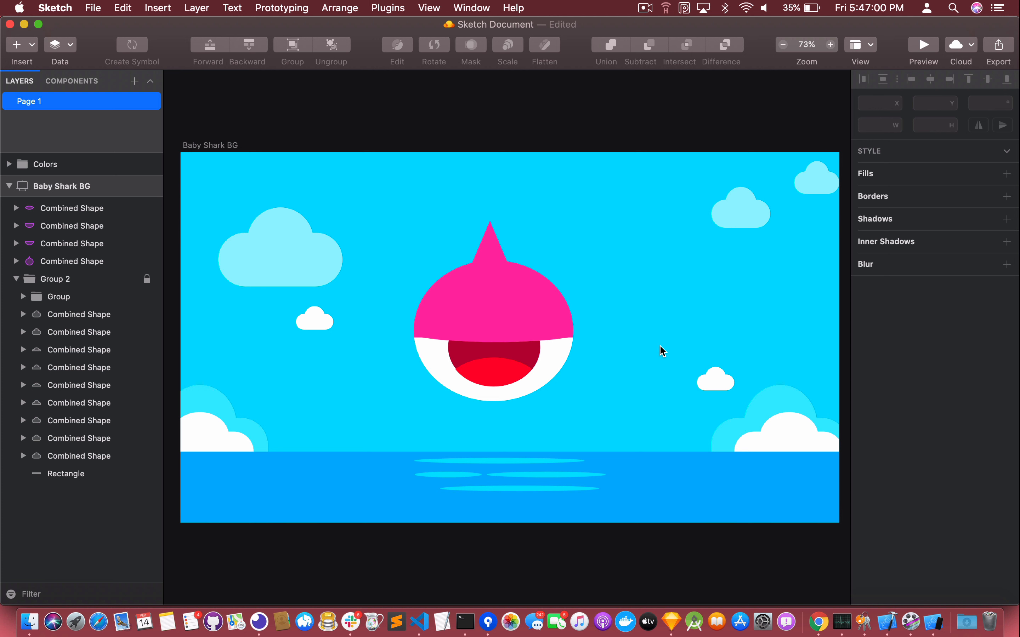
# Try reducing the tongue's height to about 45 and undo the resize.
pyautogui.click(501, 375)
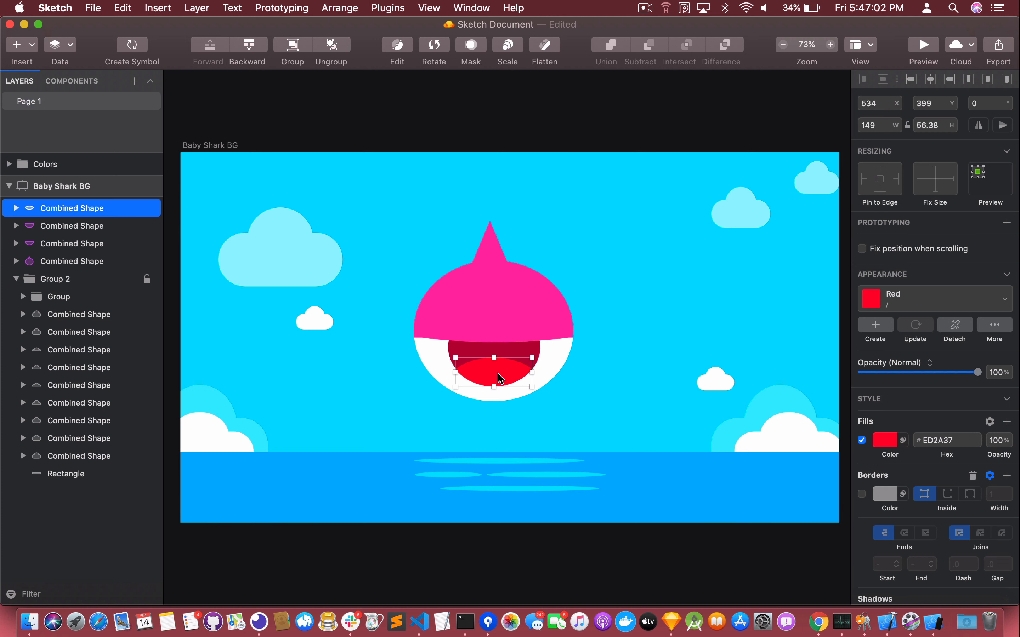
pyautogui.moveTo(495, 358); pyautogui.dragTo(494, 361)
pyautogui.press('super+z')
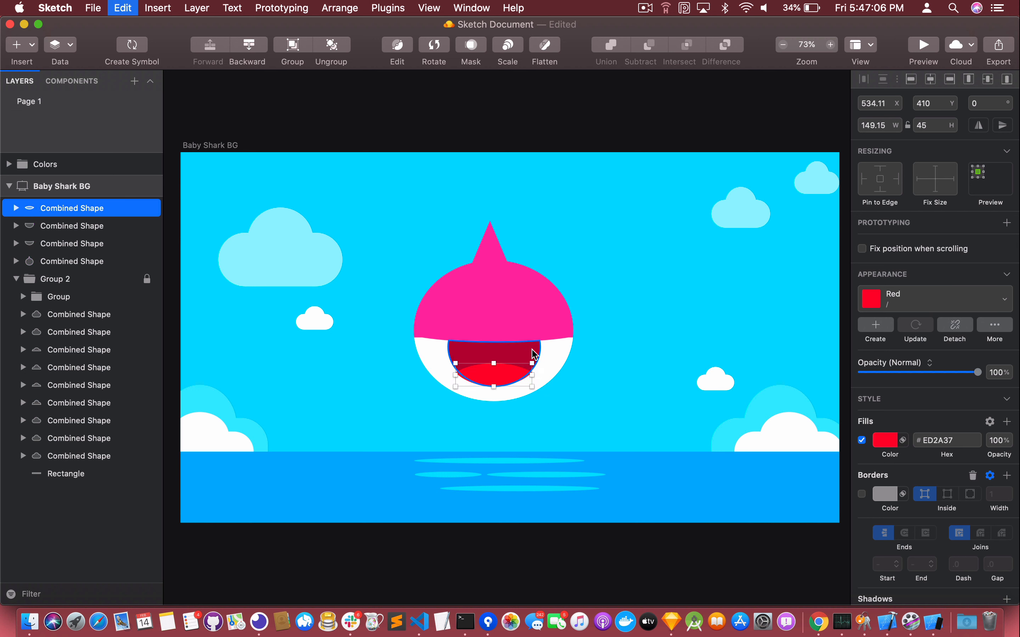
pyautogui.click(614, 335)
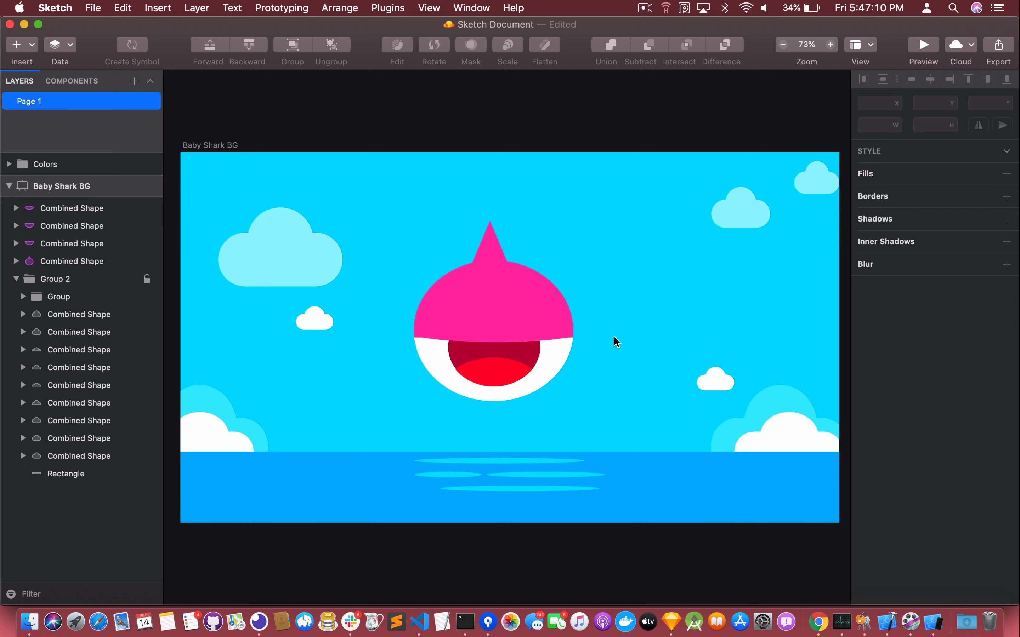
# Enlarge the dark-red mouth and the red tongue together slightly and keep them centred on the belly.
pyautogui.click(523, 355)
pyautogui.keyDown('shift'); pyautogui.click(504, 370); pyautogui.keyUp('shift')
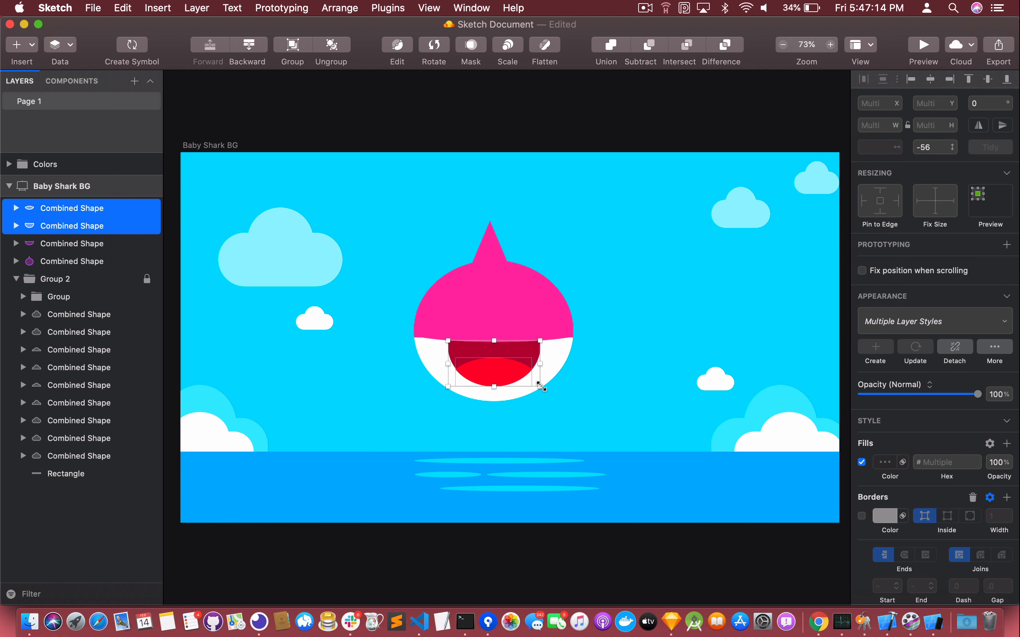
pyautogui.moveTo(541, 386); pyautogui.dragTo(545, 391)
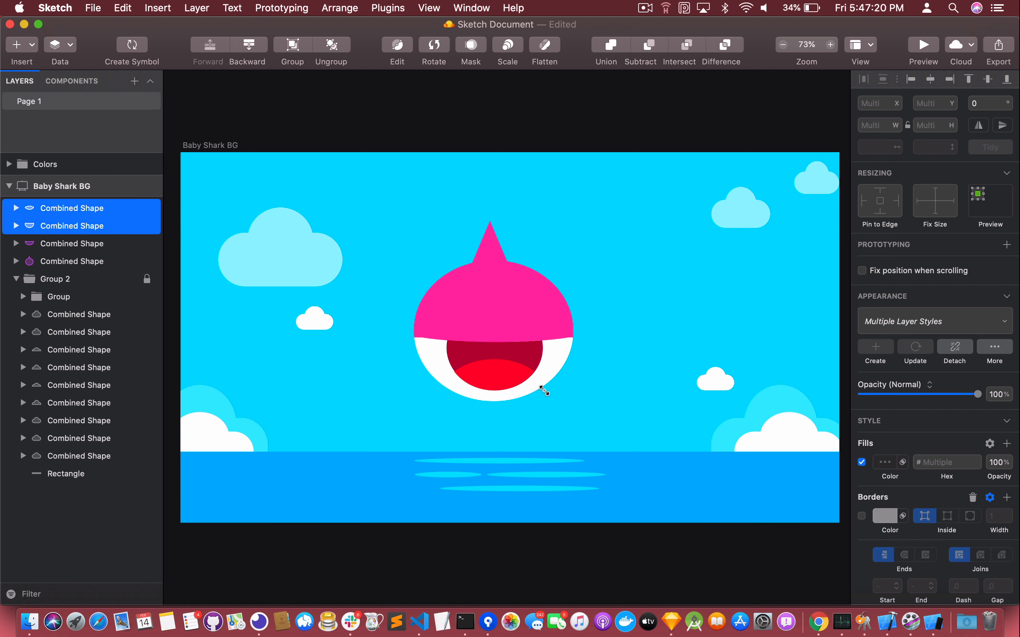
pyautogui.press('Right')
pyautogui.press('Left')
pyautogui.press('Left')
pyautogui.press('Right')
pyautogui.press('Escape')
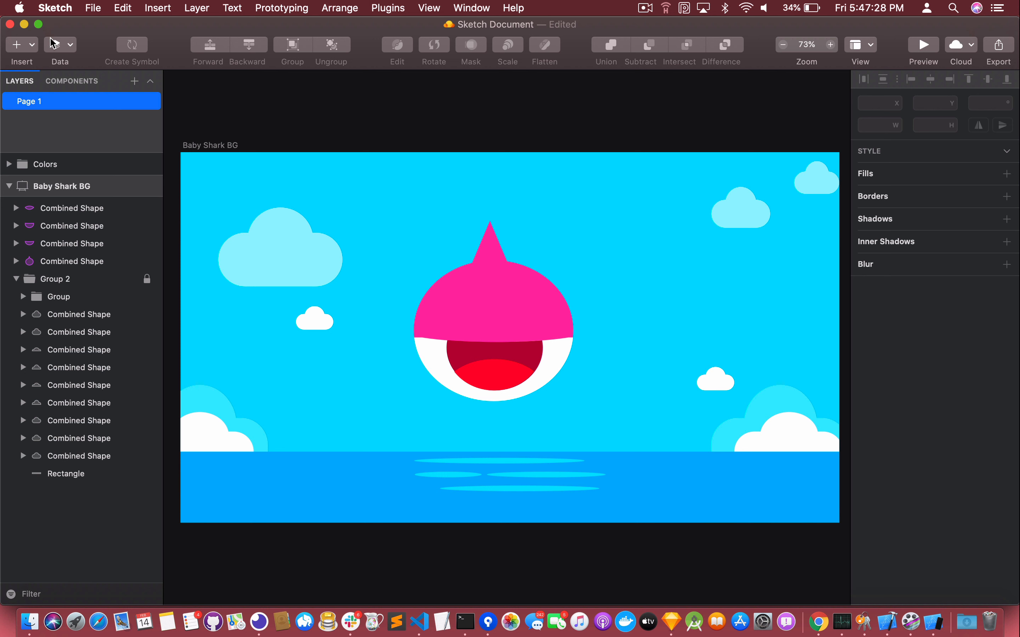
# Draw a triangle about 31 by 25 in the upper-left corner of the mouth as a tooth.
pyautogui.click(22, 45)
pyautogui.moveTo(64, 65)
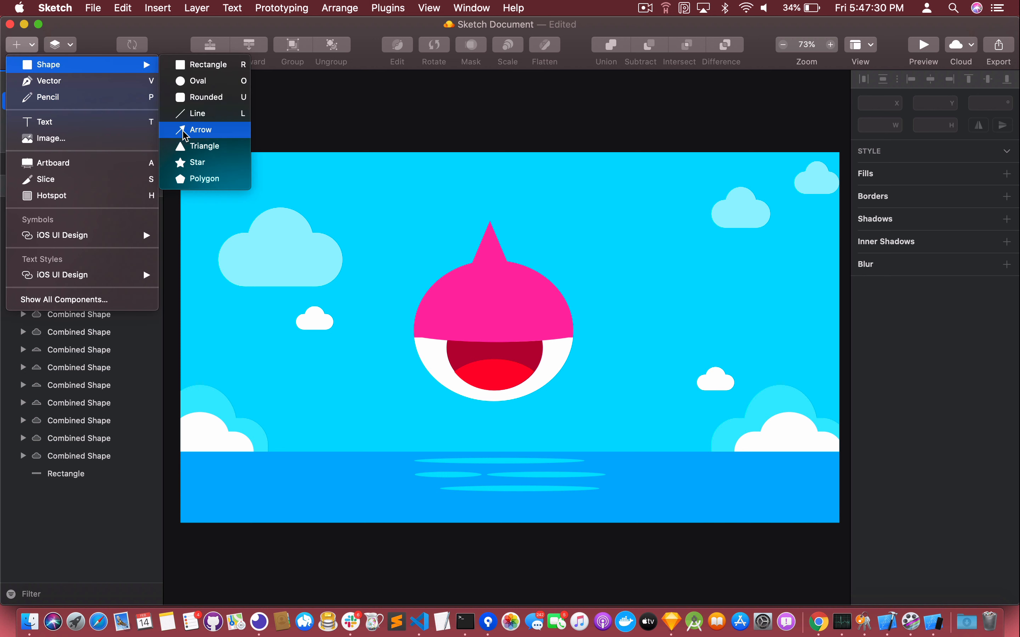
pyautogui.click(188, 152)
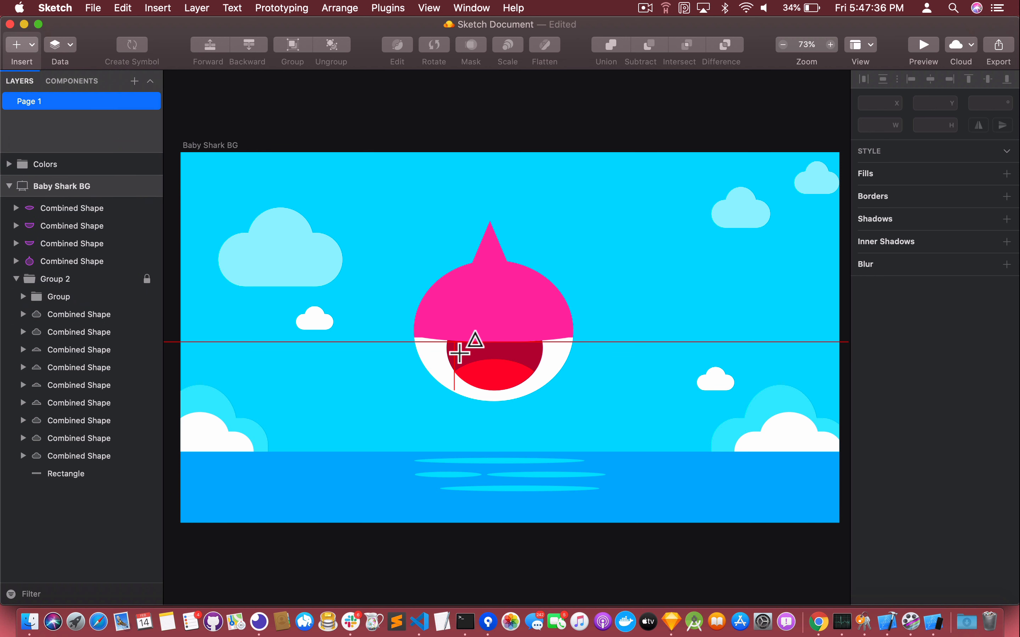
pyautogui.moveTo(457, 347); pyautogui.dragTo(477, 363)
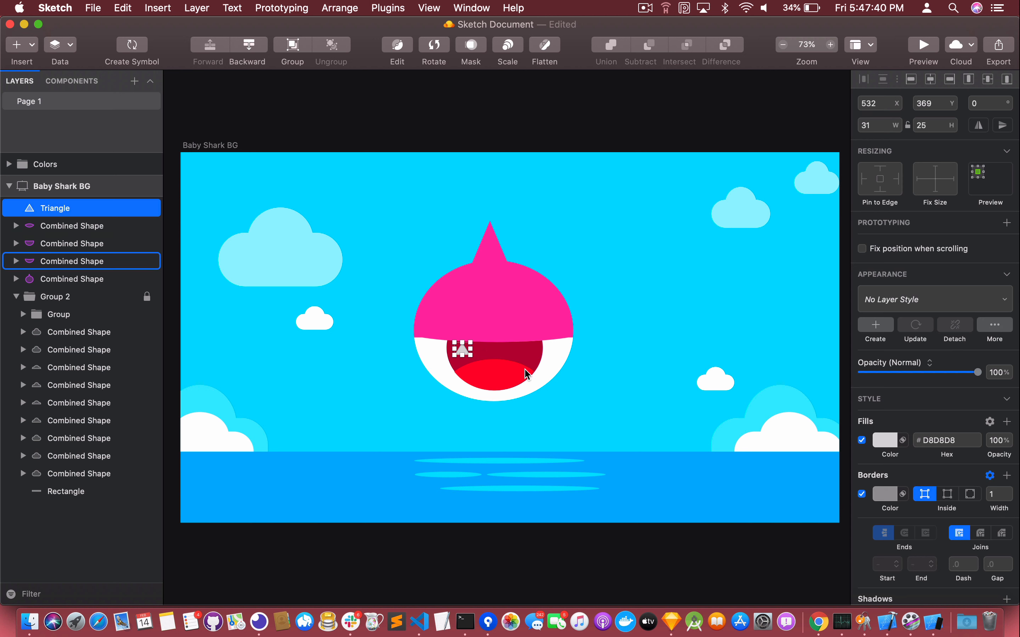
# Rotate the tooth triangle to -179° so that it points downward.
pyautogui.click(434, 44)
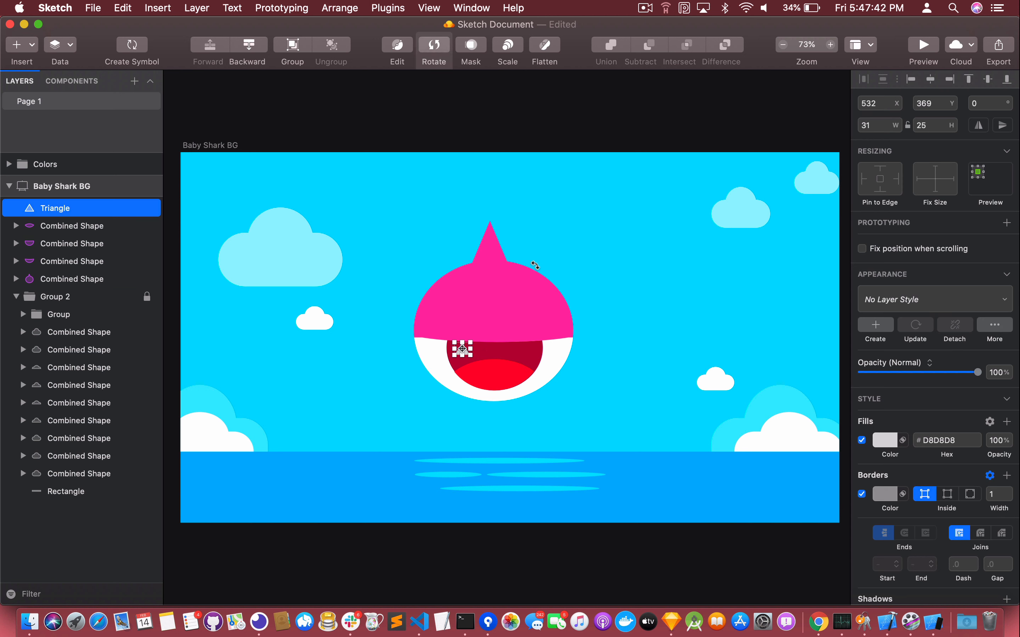
pyautogui.moveTo(529, 257); pyautogui.dragTo(439, 378)
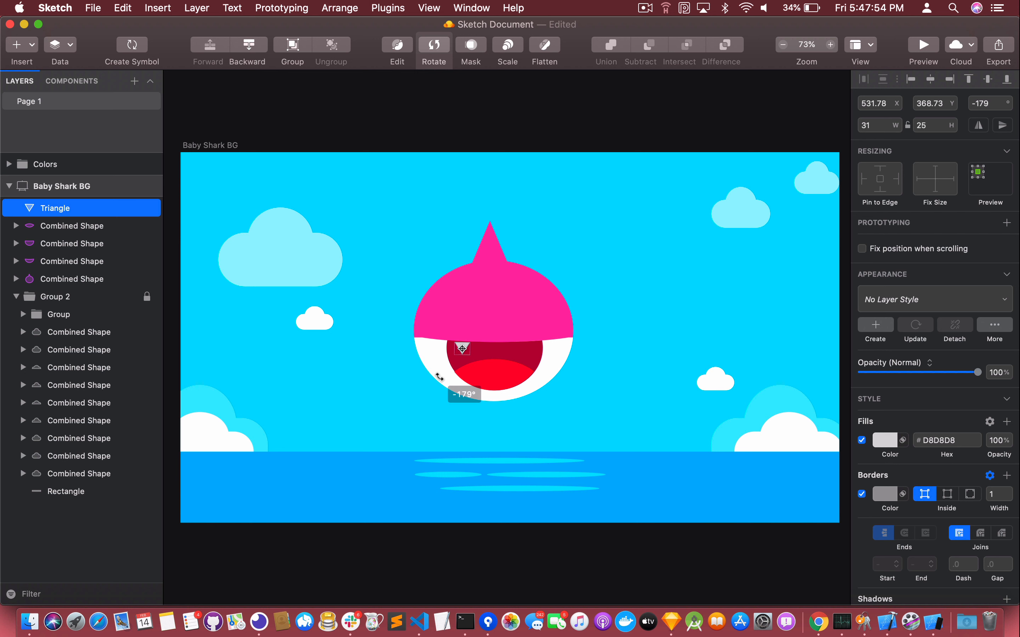
pyautogui.moveTo(439, 377); pyautogui.dragTo(439, 377)
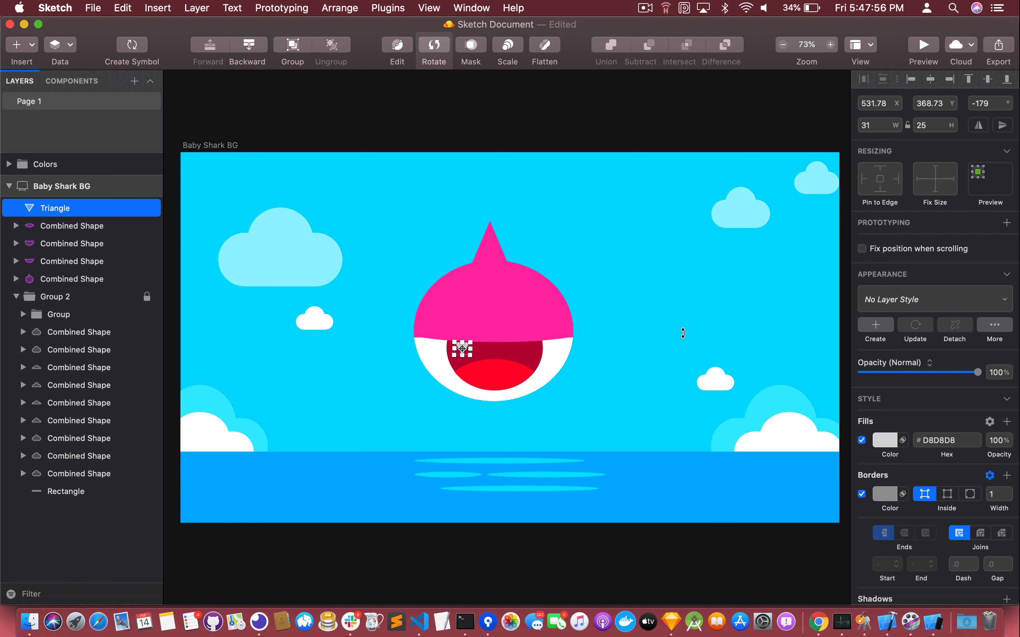
pyautogui.press('Escape')
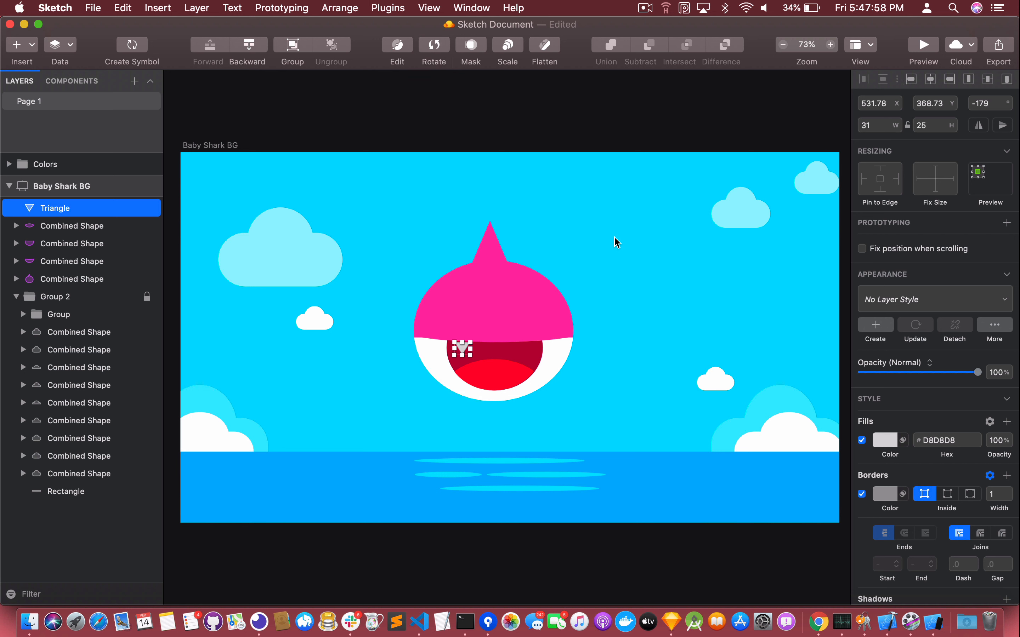
# Turn off the tooth triangle's border and set its fill colour to white, FFFFFF.
pyautogui.click(862, 494)
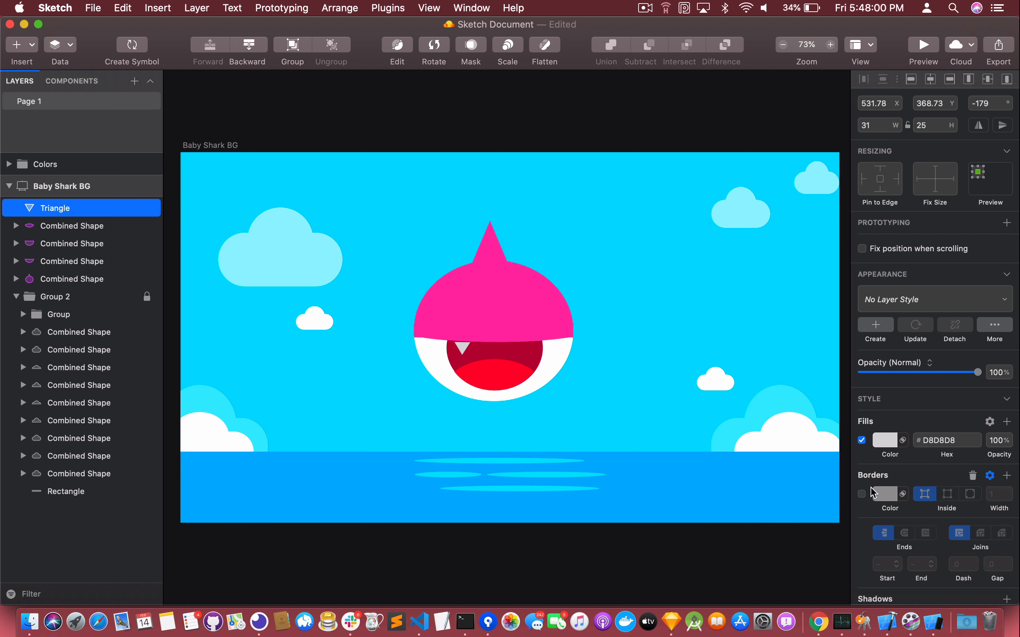
pyautogui.click(943, 440)
pyautogui.write('fff')
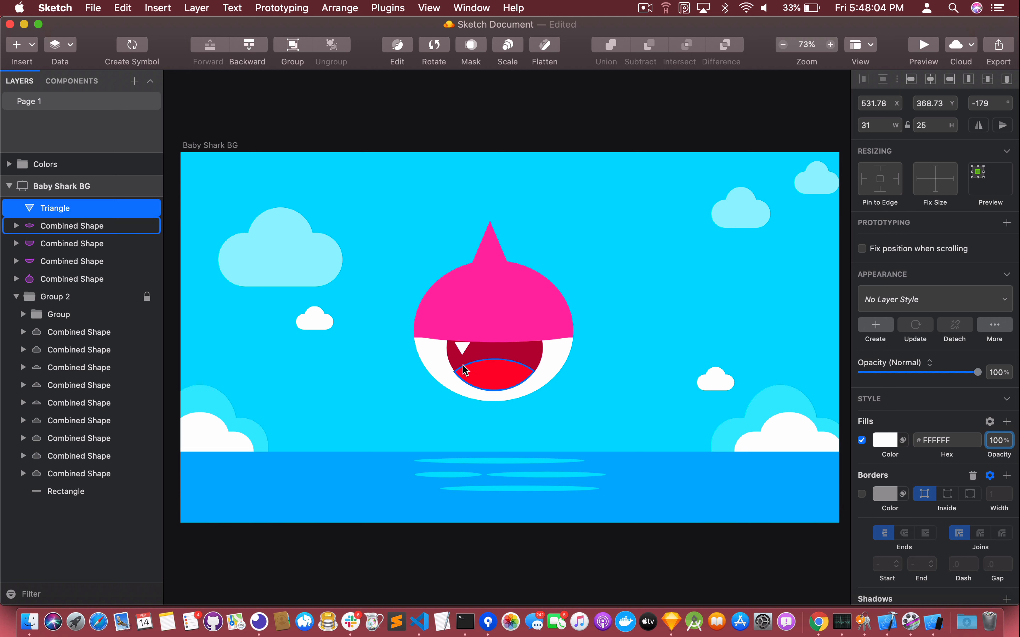
# Resize the white tooth triangle to 25 wide and 21 high.
pyautogui.click(461, 350)
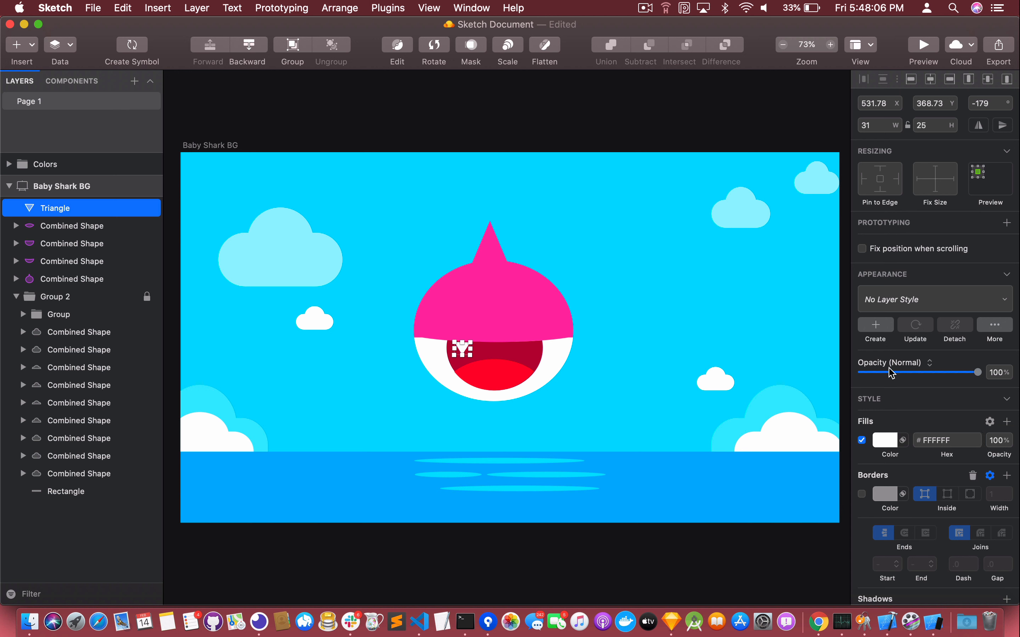
pyautogui.click(878, 123)
pyautogui.write('25')
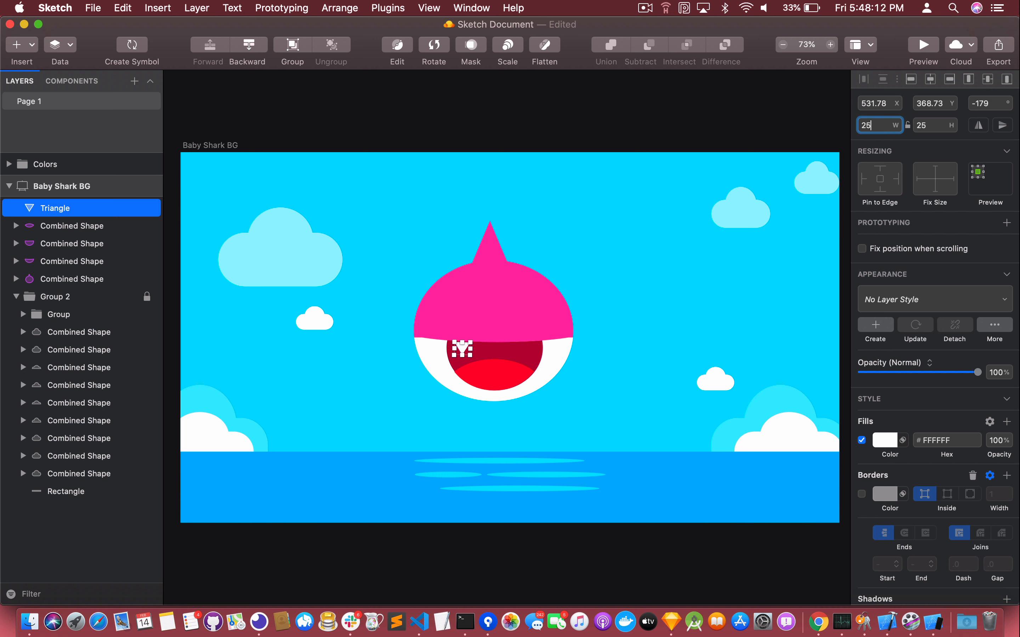
pyautogui.press('Tab')
pyautogui.write('21')
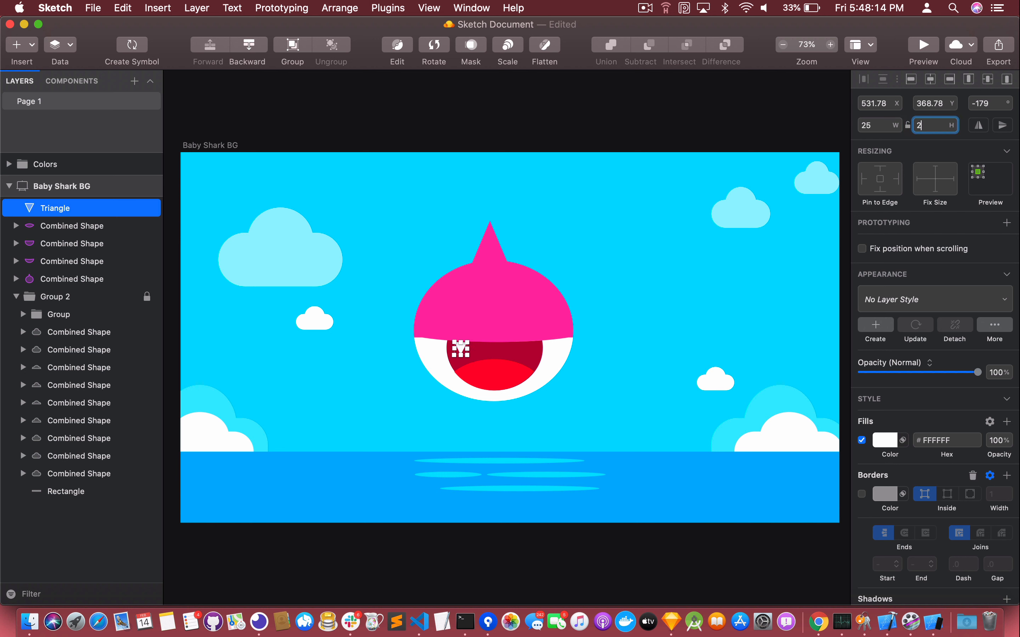
pyautogui.press('Tab')
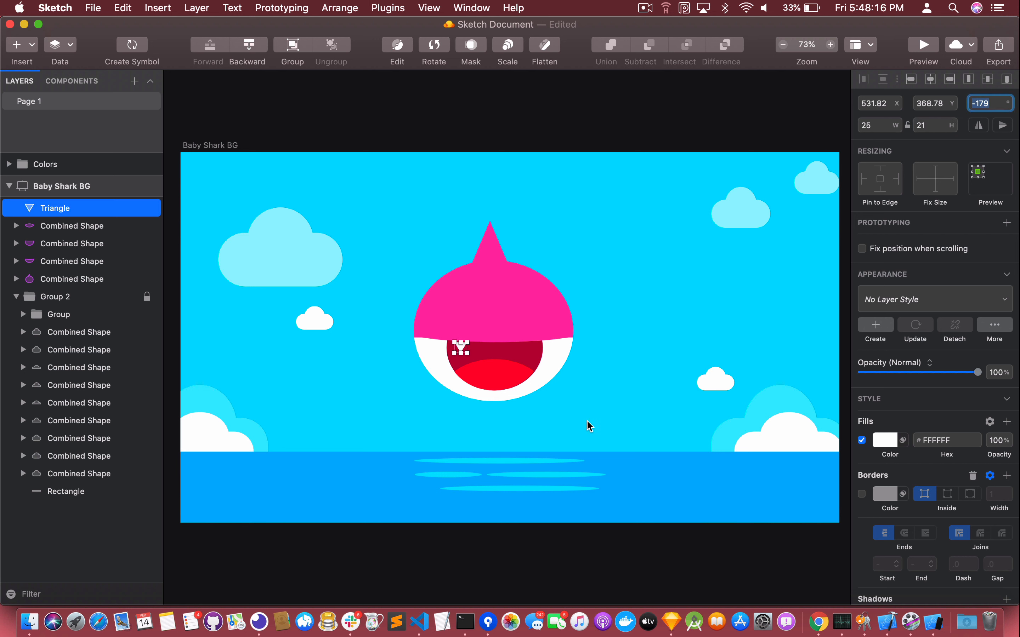
pyautogui.click(587, 424)
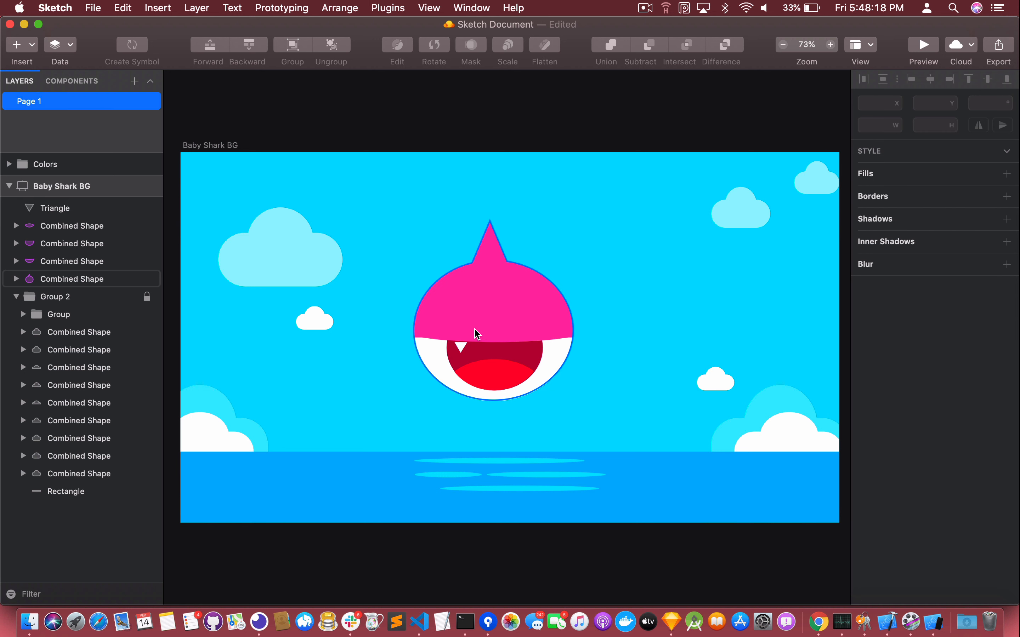
# Move the tooth out of the mouth onto the open sky beside the shark, at about X 870 and Y 297.
pyautogui.click(461, 348)
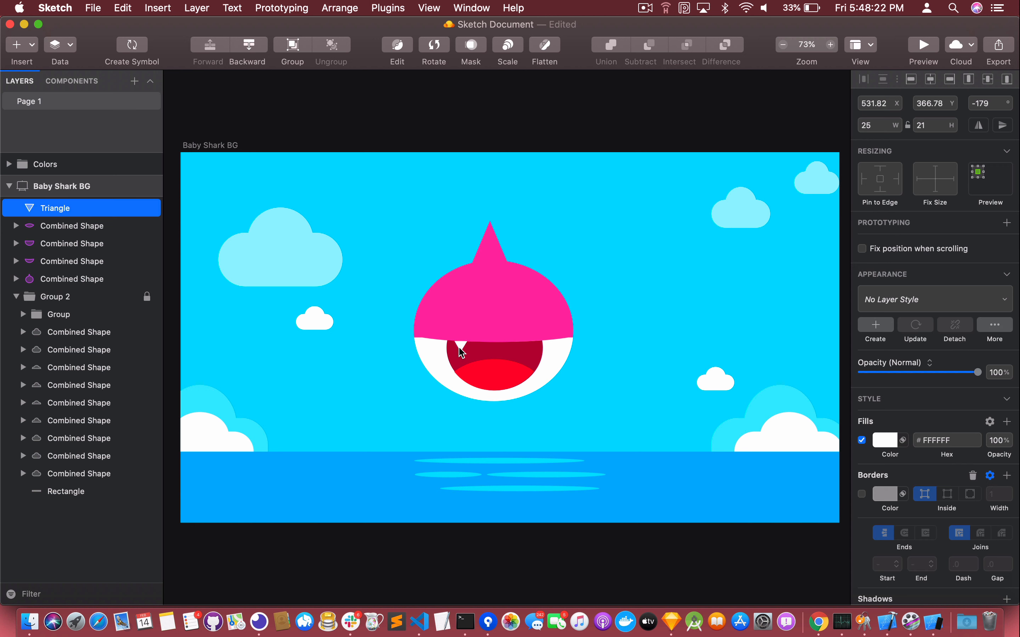
pyautogui.press('Down')
pyautogui.press('Up')
pyautogui.moveTo(476, 346); pyautogui.dragTo(649, 311)
# Duplicate the tooth and place the copy directly to its right, edge to edge, at about X 895.
pyautogui.press('super+d')
pyautogui.hotkey('shift', 'Right')
pyautogui.hotkey('shift', 'Right')
pyautogui.hotkey('shift', 'Right')
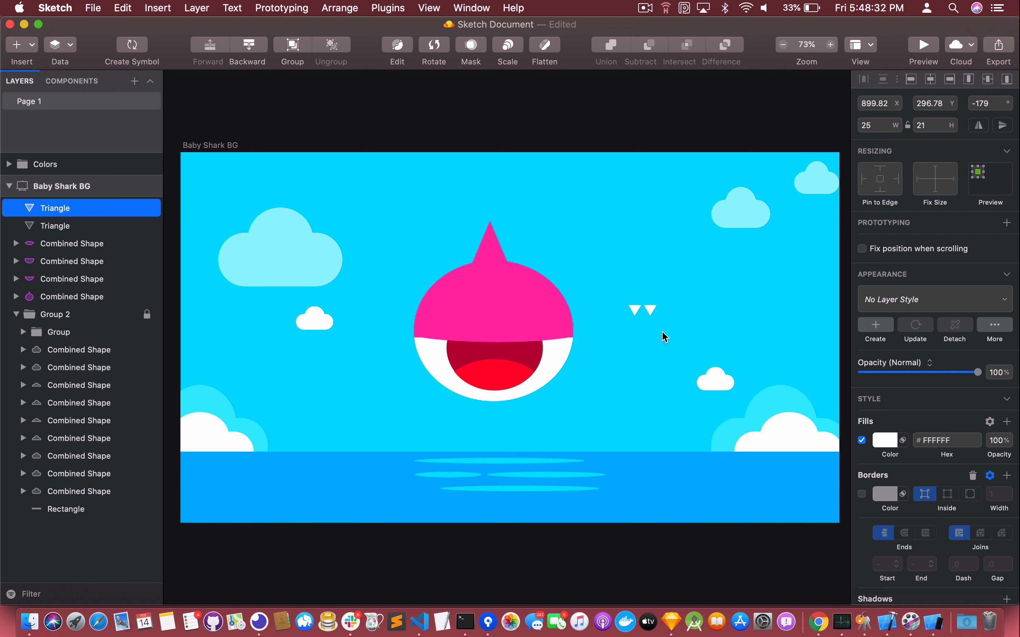
pyautogui.press('Left')
pyautogui.press('Left')
pyautogui.press('Left')
pyautogui.press('Left')
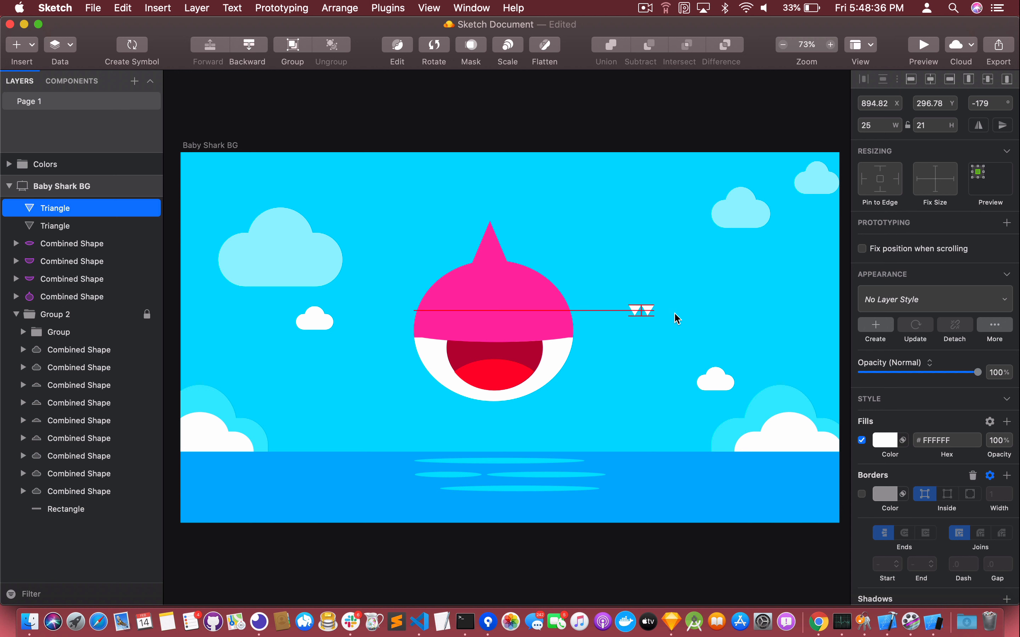
pyautogui.click(682, 316)
# Duplicate both teeth together and place the copied pair directly to the right, making an even row of four.
pyautogui.click(644, 308)
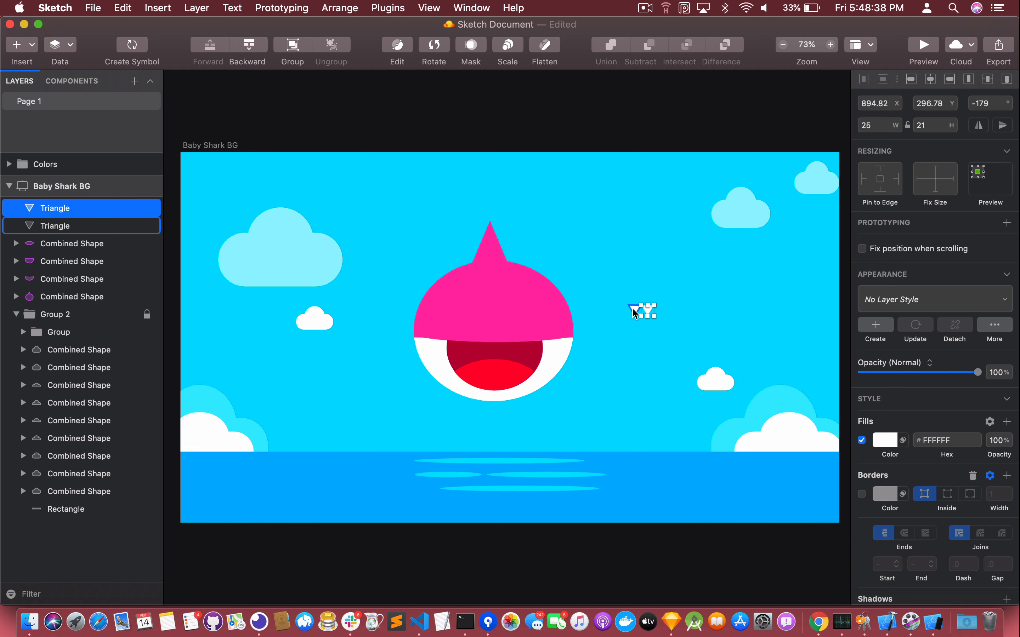
pyautogui.keyDown('shift'); pyautogui.click(632, 308); pyautogui.keyUp('shift')
pyautogui.press('super+d')
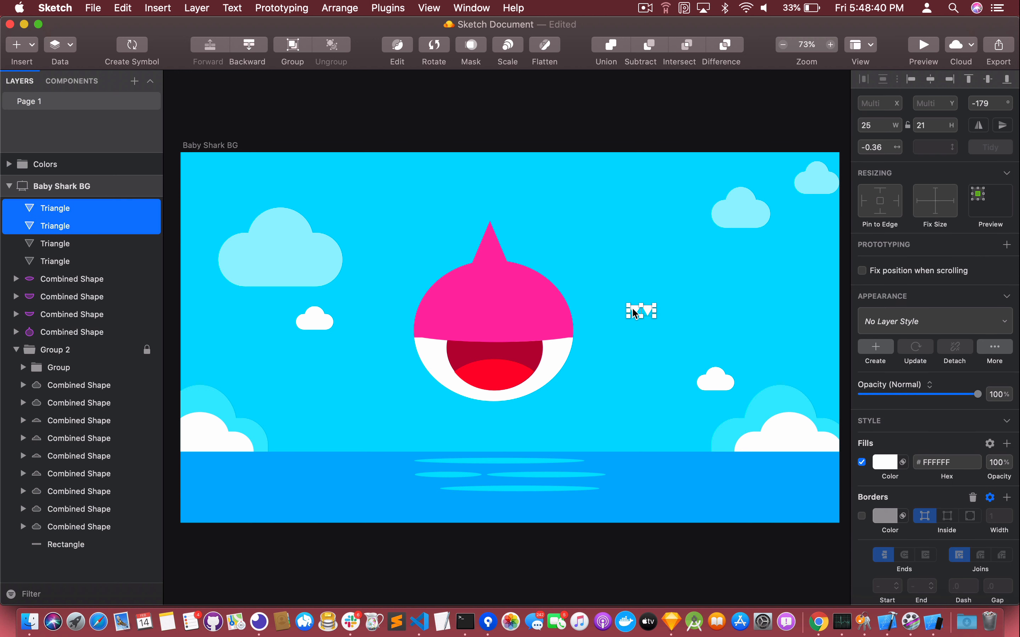
pyautogui.hotkey('shift', 'Right')
pyautogui.hotkey('shift', 'Right')
pyautogui.hotkey('shift', 'Right')
pyautogui.hotkey('shift', 'Right')
pyautogui.hotkey('shift', 'Right')
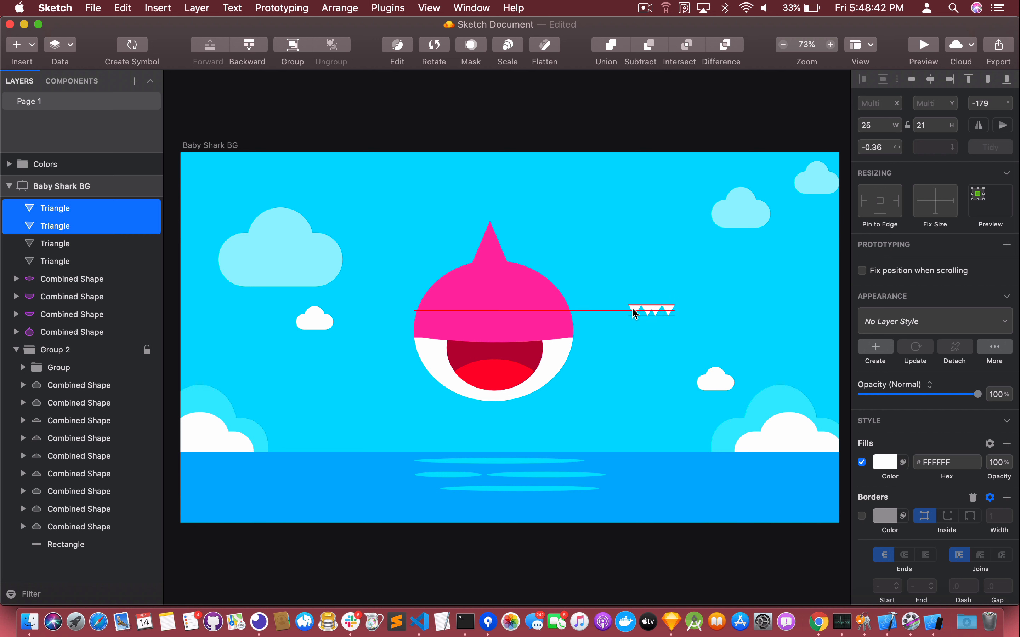
pyautogui.press('Left')
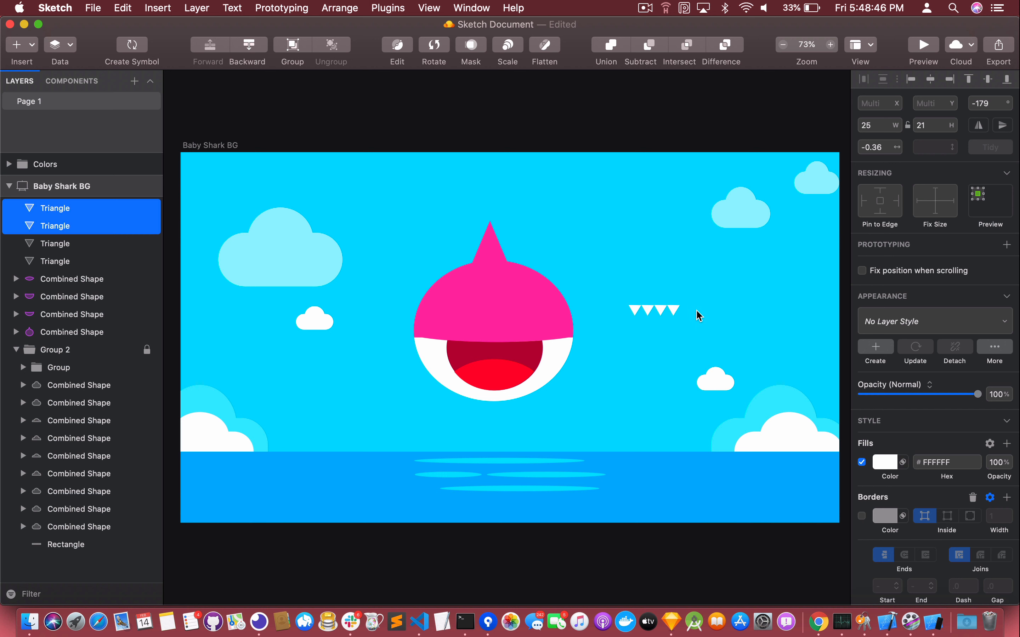
# Extend the row with another duplicated pair of teeth and delete the outermost one, leaving five teeth.
pyautogui.press('super+d')
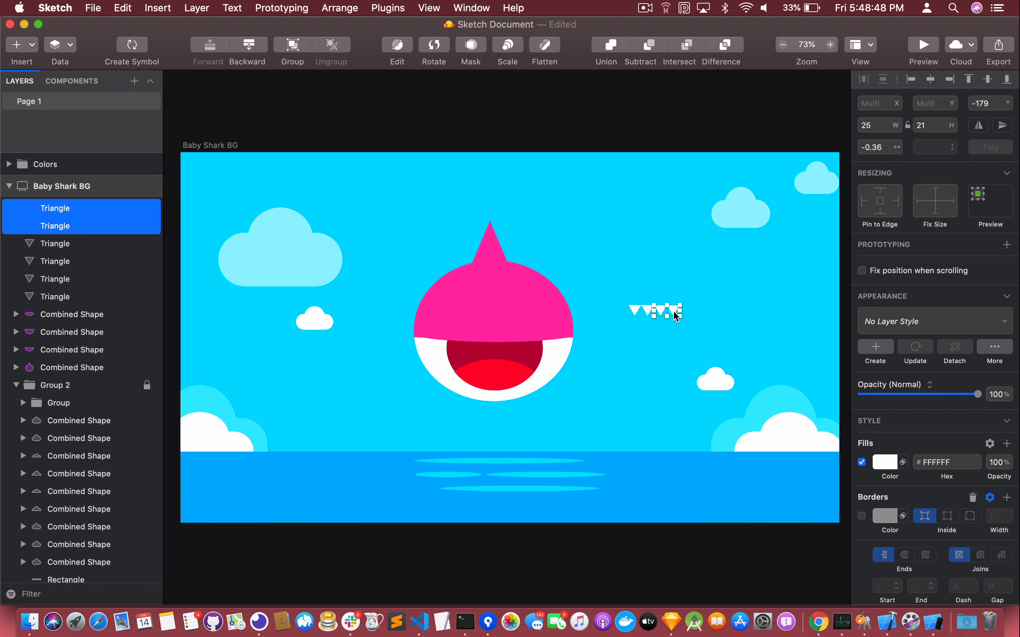
pyautogui.hotkey('shift', 'Up')
pyautogui.hotkey('shift', 'Right')
pyautogui.hotkey('shift', 'Right')
pyautogui.hotkey('shift', 'Right')
pyautogui.click(720, 301)
pyautogui.click(700, 308)
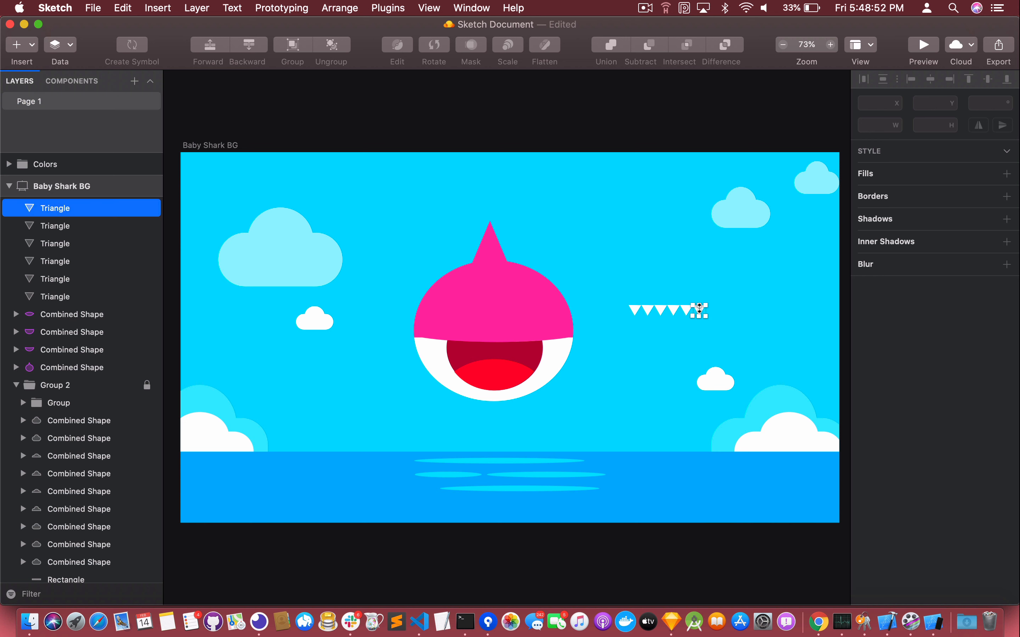
pyautogui.press('Delete')
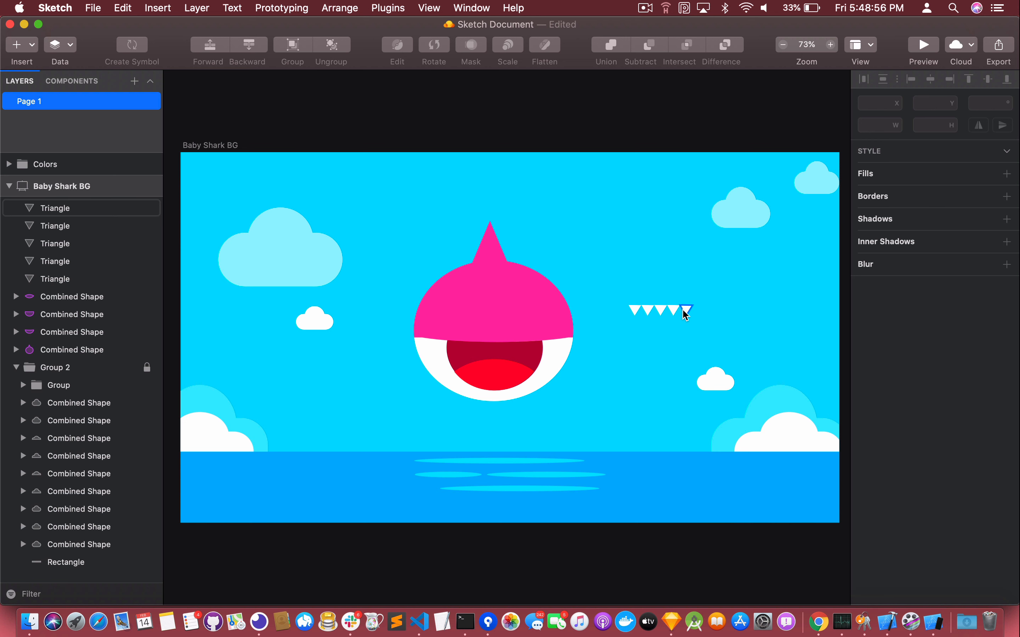
# Try narrowing the rightmost tooth to 21 wide and restore its width to 25.
pyautogui.click(683, 310)
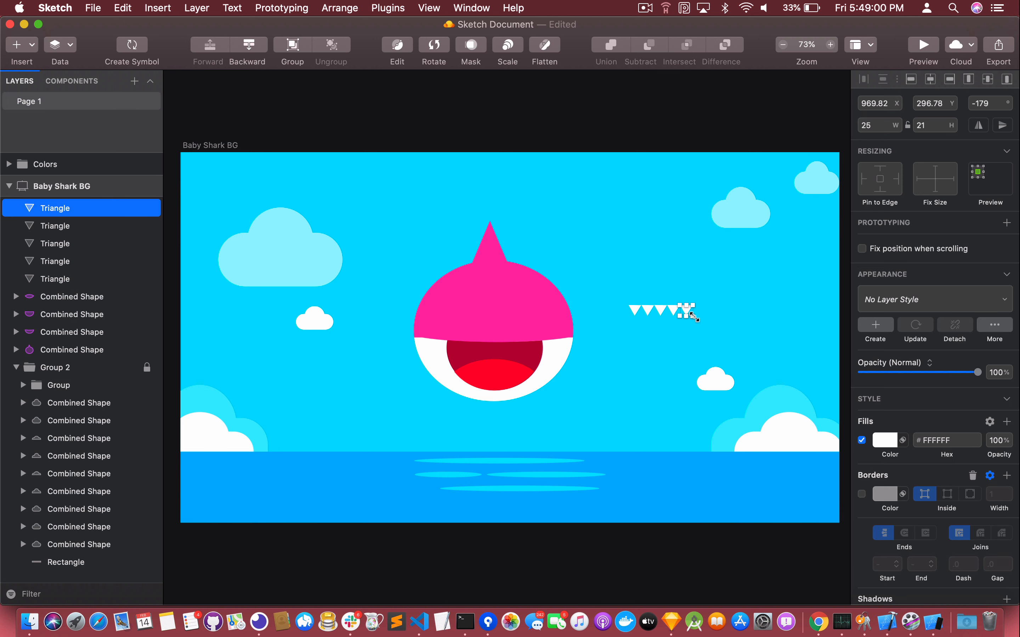
pyautogui.moveTo(692, 315); pyautogui.dragTo(689, 313)
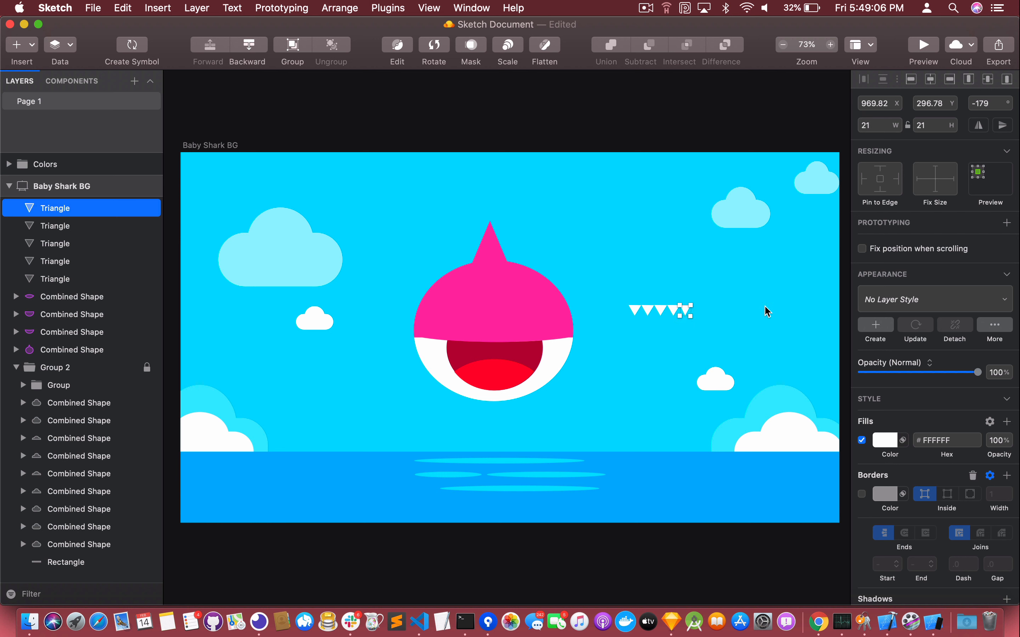
pyautogui.click(765, 306)
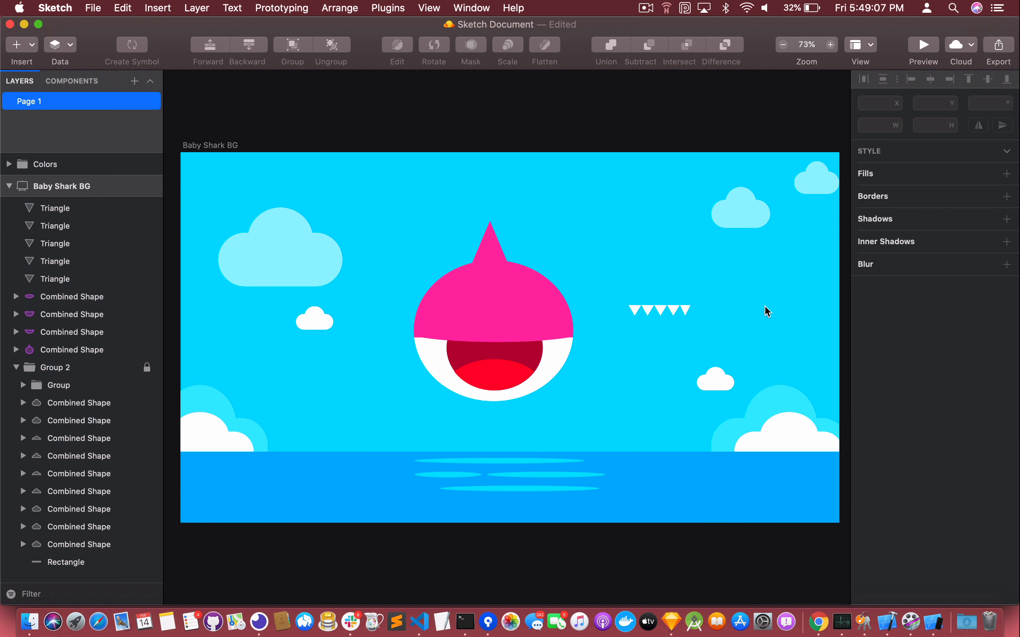
pyautogui.click(686, 310)
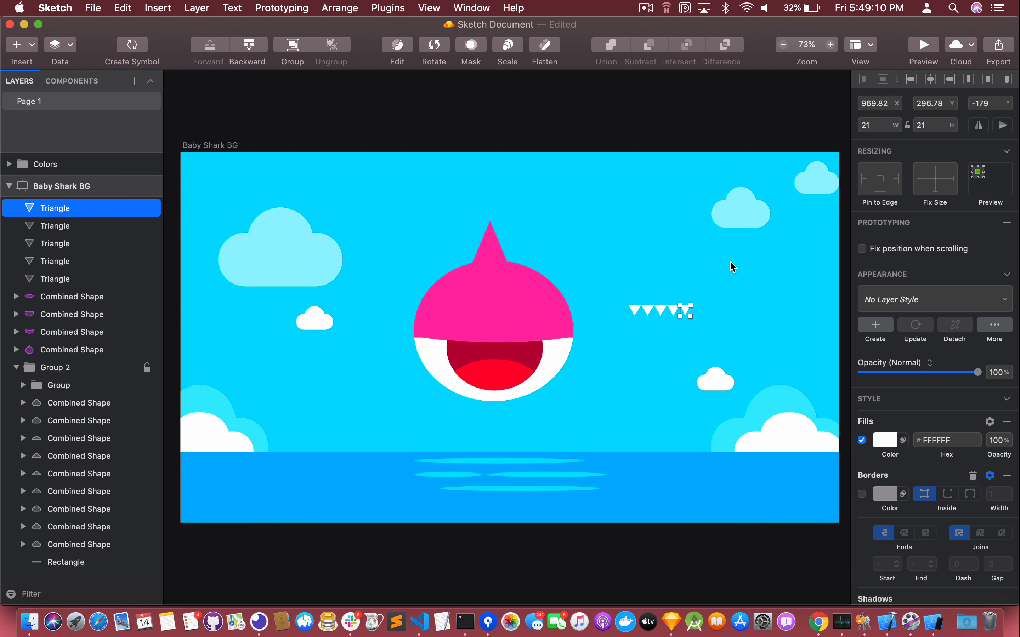
pyautogui.press('super+Right')
pyautogui.press('super+Right')
pyautogui.press('super+Right')
pyautogui.press('super+Right')
# Set the size of the rightmost tooth in the row to 21 wide and 15 high.
pyautogui.click(887, 125)
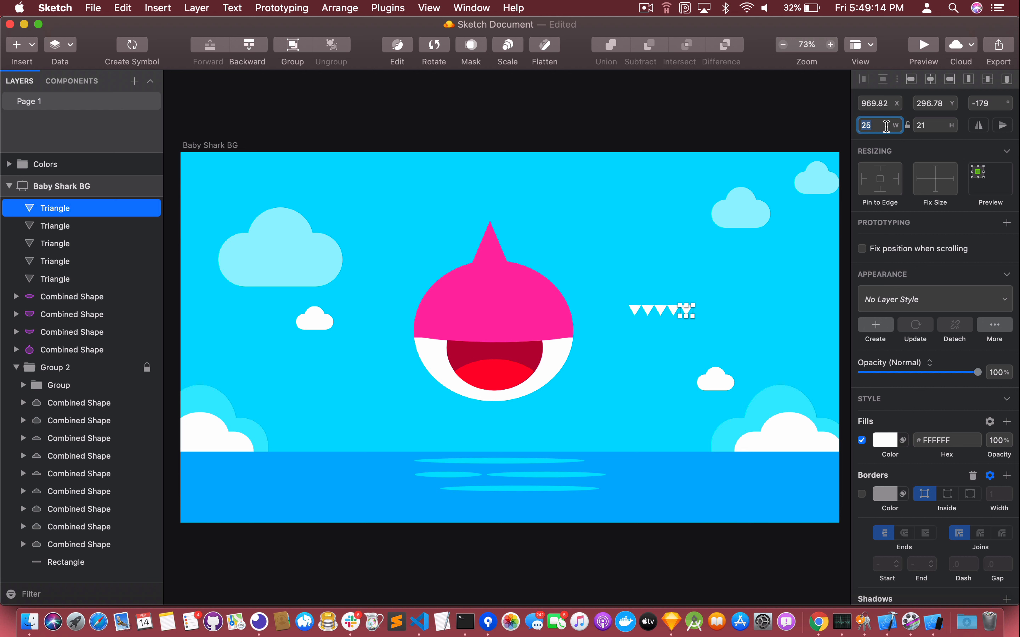
pyautogui.write('2')
pyautogui.press('Tab')
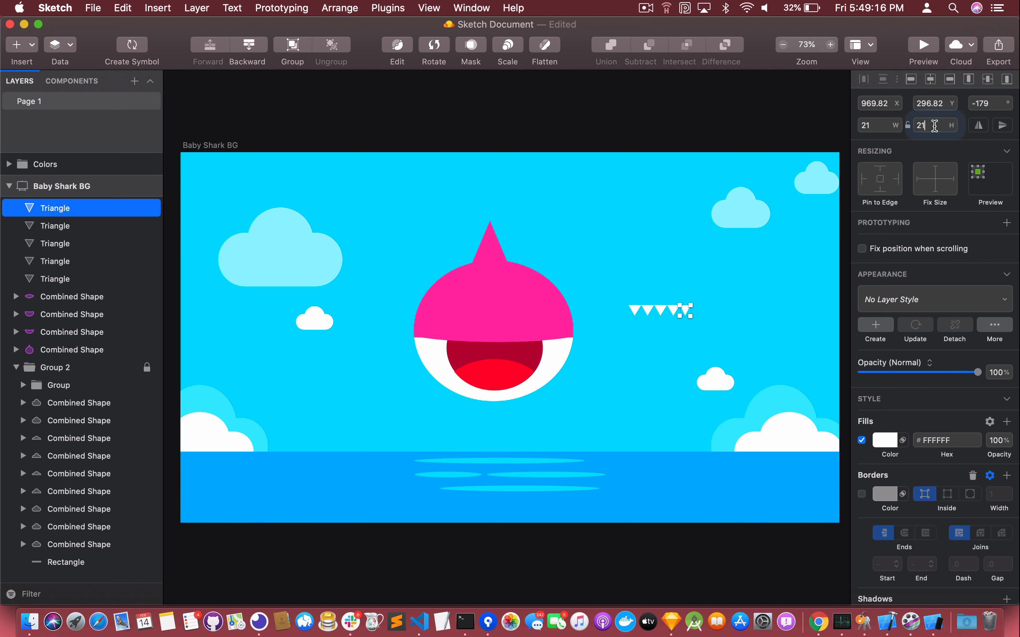
pyautogui.write('15')
pyautogui.press('Tab')
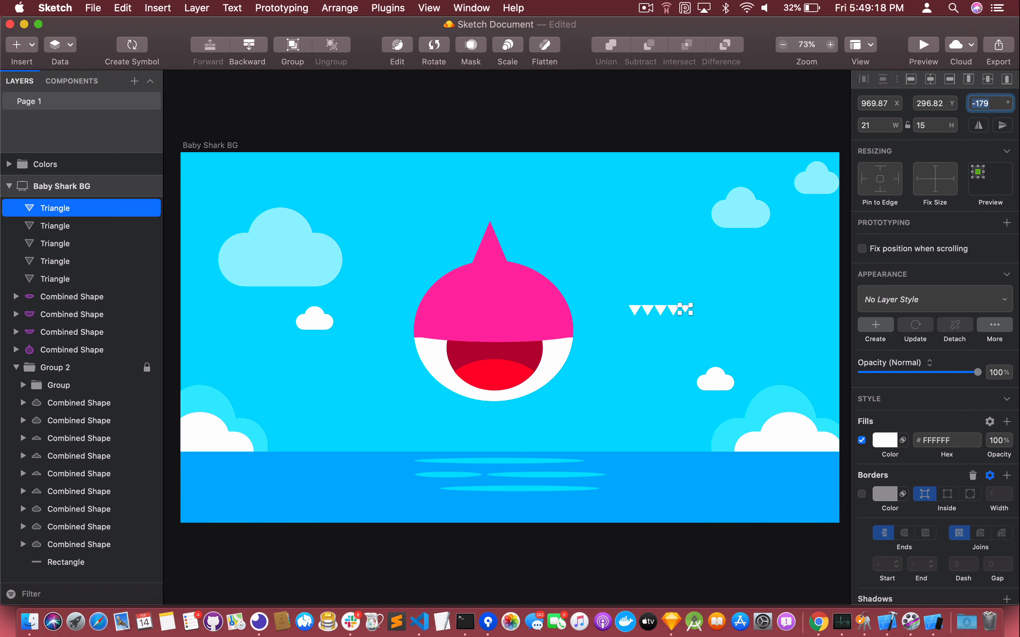
# Resize the leftmost tooth in the row to 21 wide and 15 high as well.
pyautogui.click(634, 310)
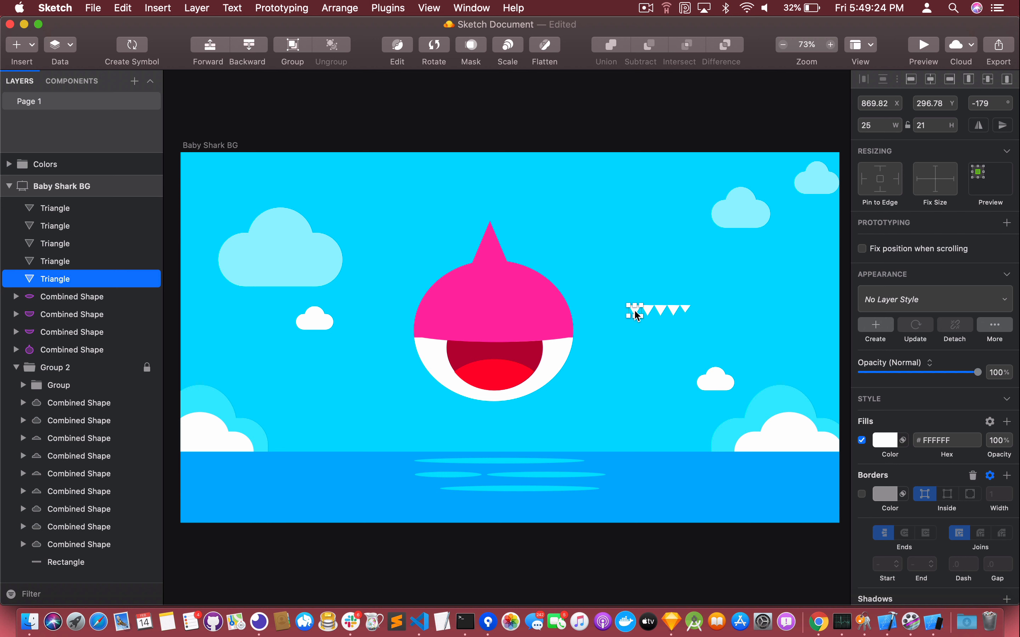
pyautogui.click(876, 125)
pyautogui.write('21')
pyautogui.press('Tab')
pyautogui.write('15')
pyautogui.press('Tab')
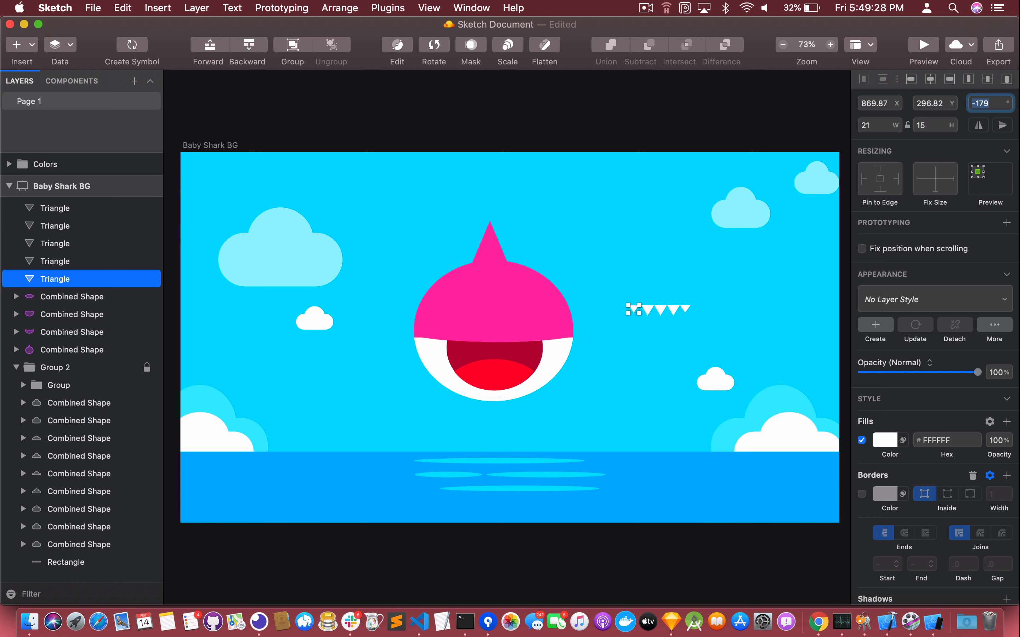
pyautogui.click(747, 323)
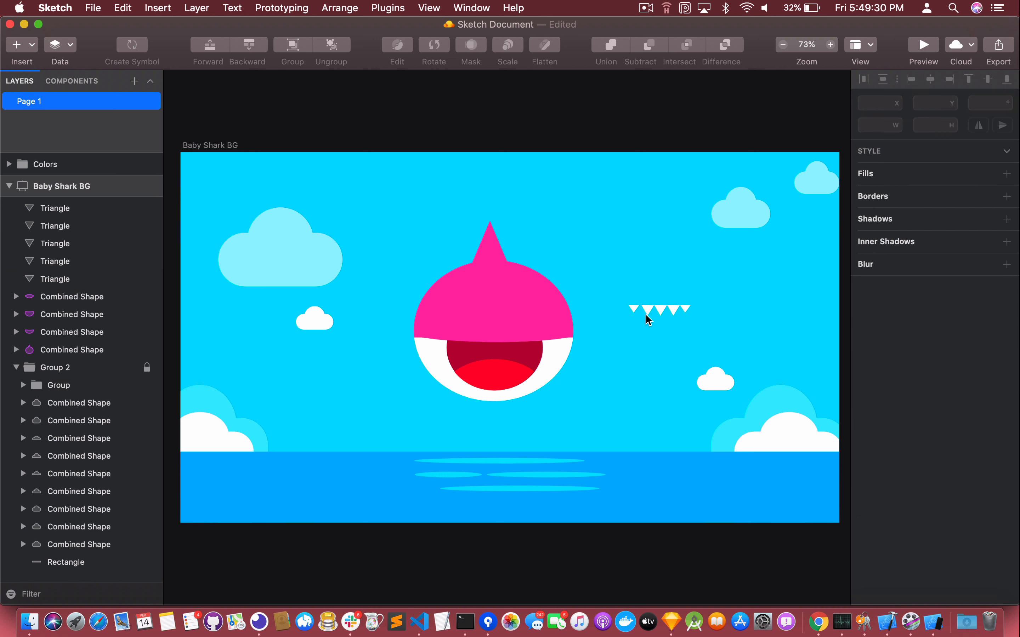
# Nudge the two small outer teeth inward against their neighbours, the leftmost to X 873.87 and the rightmost to X 968.87.
pyautogui.click(631, 309)
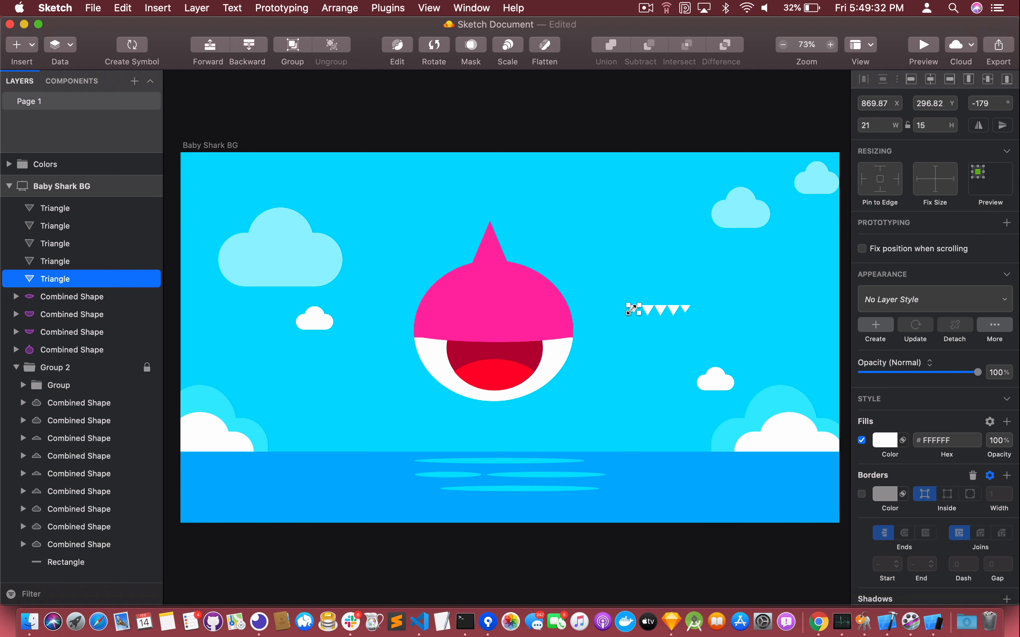
pyautogui.press('Right')
pyautogui.press('Right')
pyautogui.press('Right')
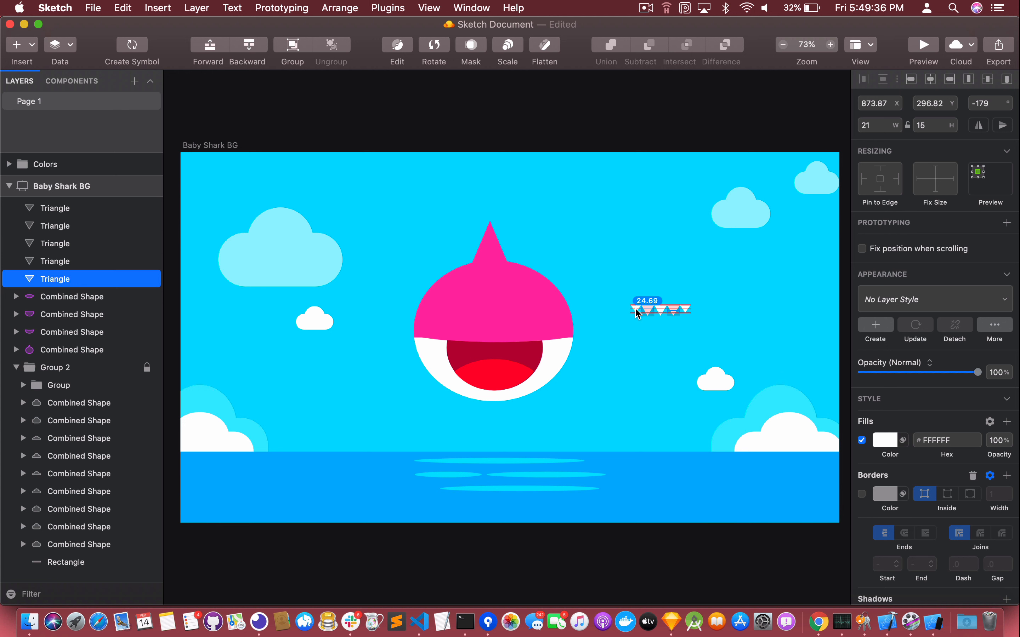
pyautogui.click(727, 308)
pyautogui.click(686, 309)
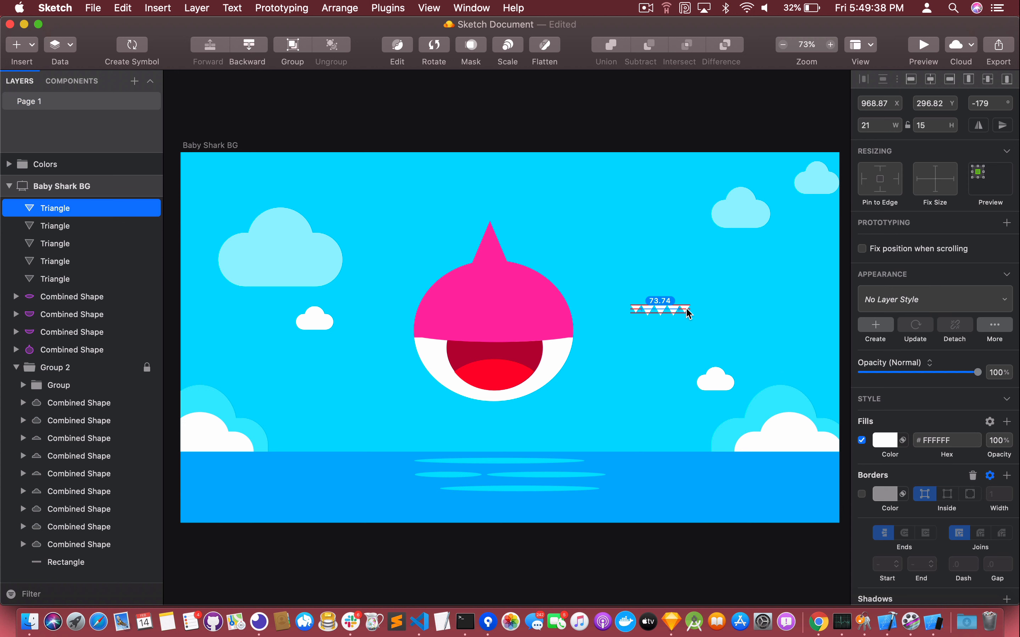
pyautogui.click(725, 317)
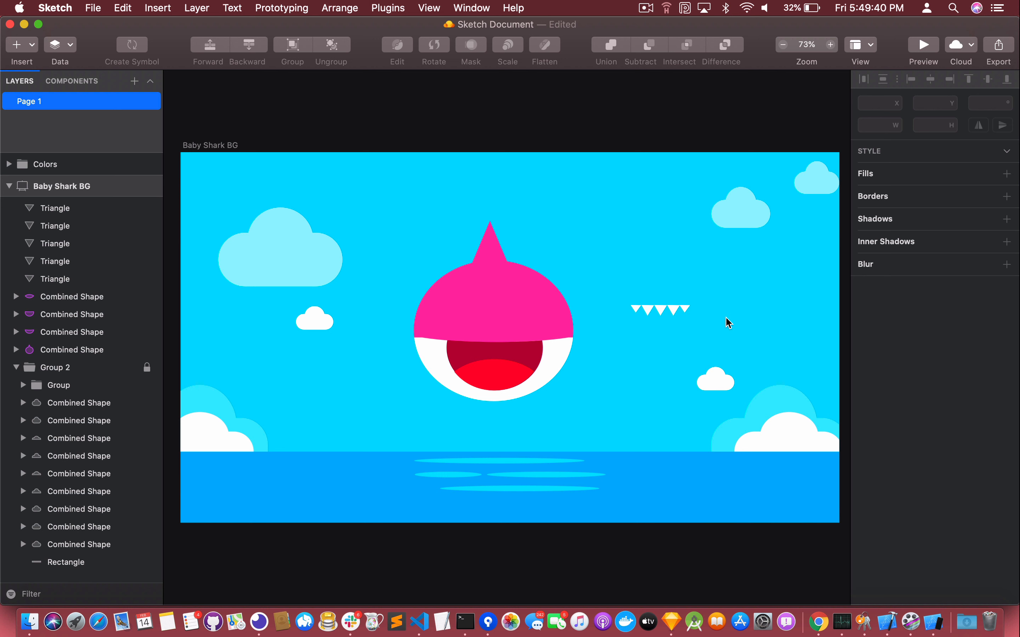
# Combine the five white triangle teeth into a single shape with Union.
pyautogui.click(632, 309)
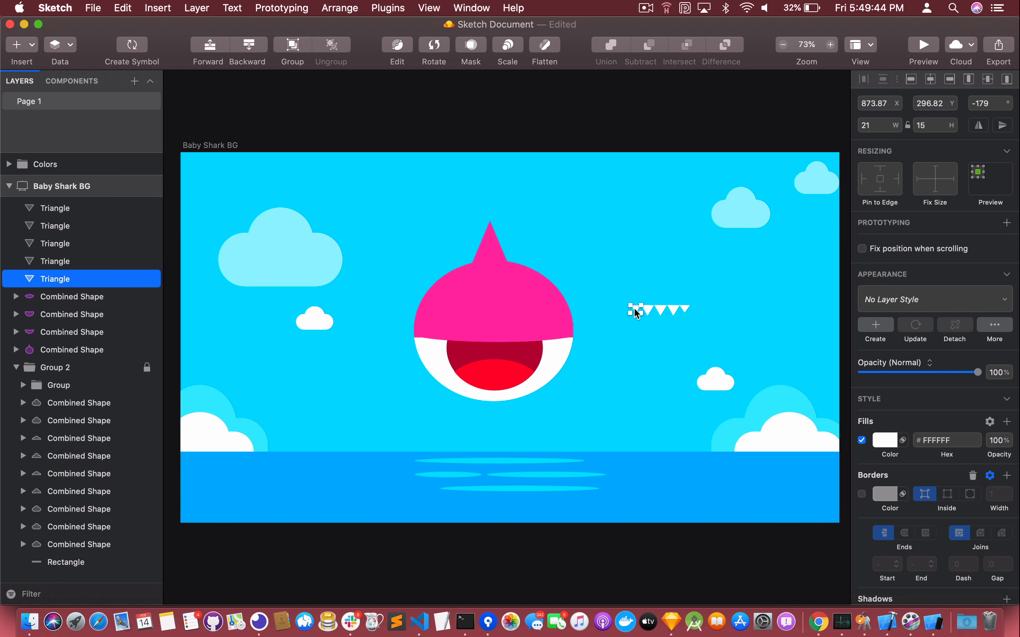
pyautogui.keyDown('shift'); pyautogui.click(645, 309); pyautogui.keyUp('shift')
pyautogui.keyDown('shift'); pyautogui.click(662, 309); pyautogui.keyUp('shift')
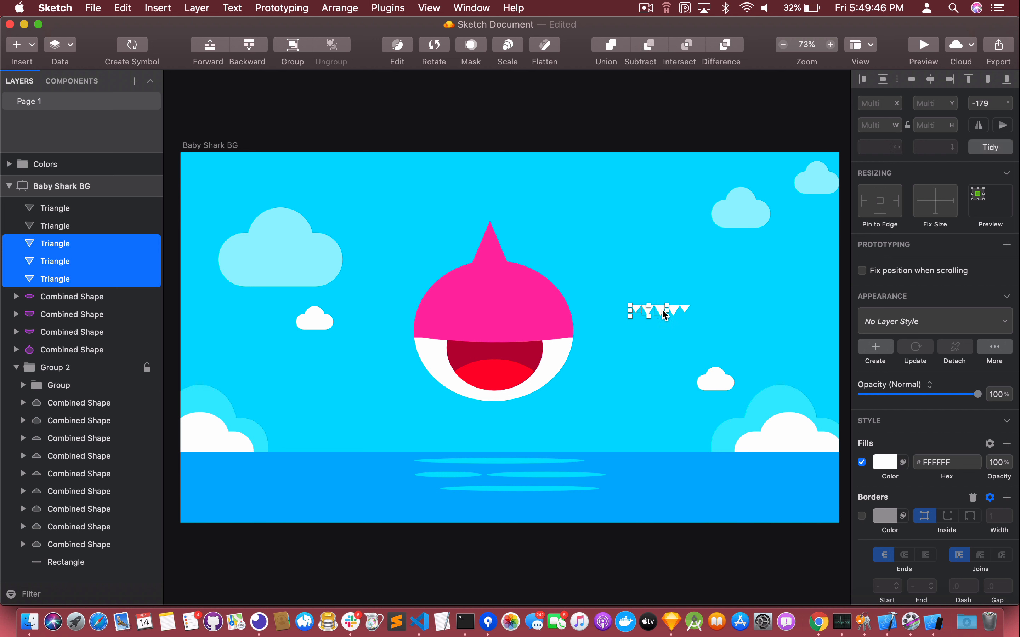
pyautogui.keyDown('shift'); pyautogui.click(671, 309); pyautogui.keyUp('shift')
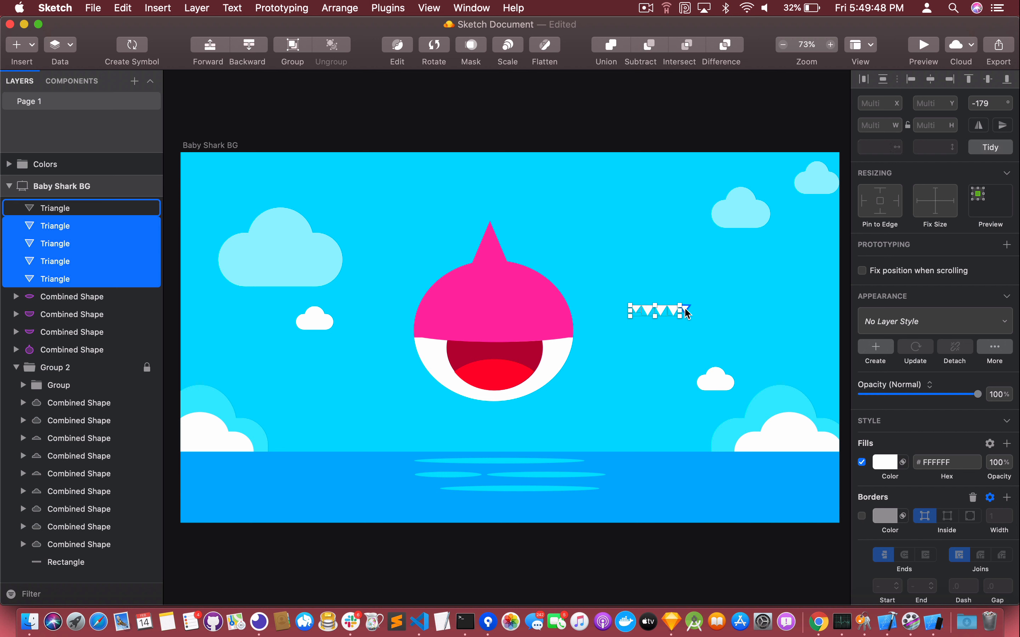
pyautogui.keyDown('shift'); pyautogui.click(685, 309); pyautogui.keyUp('shift')
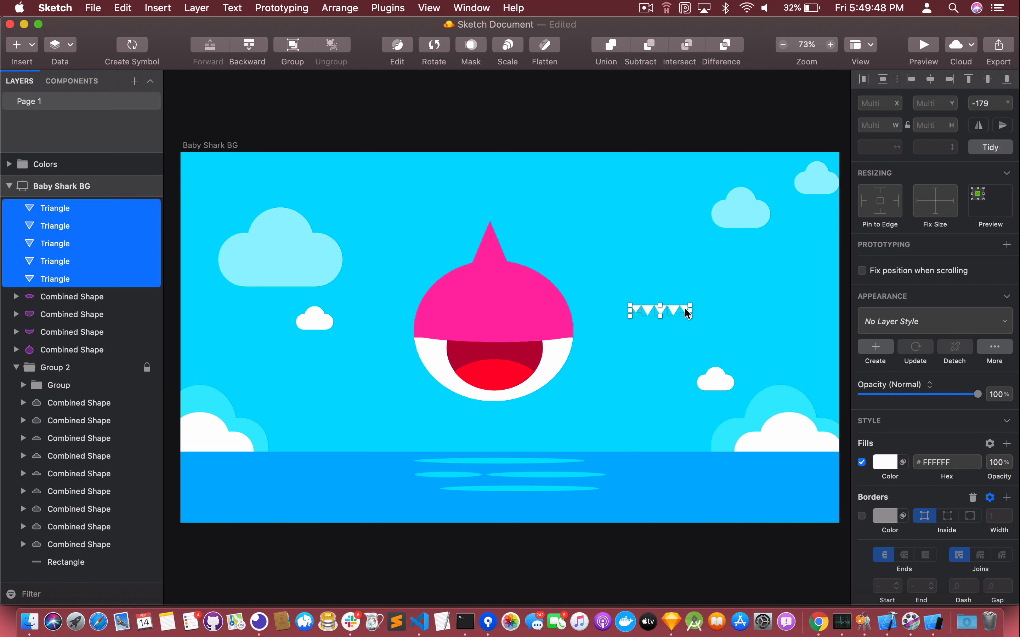
pyautogui.click(610, 46)
pyautogui.click(718, 312)
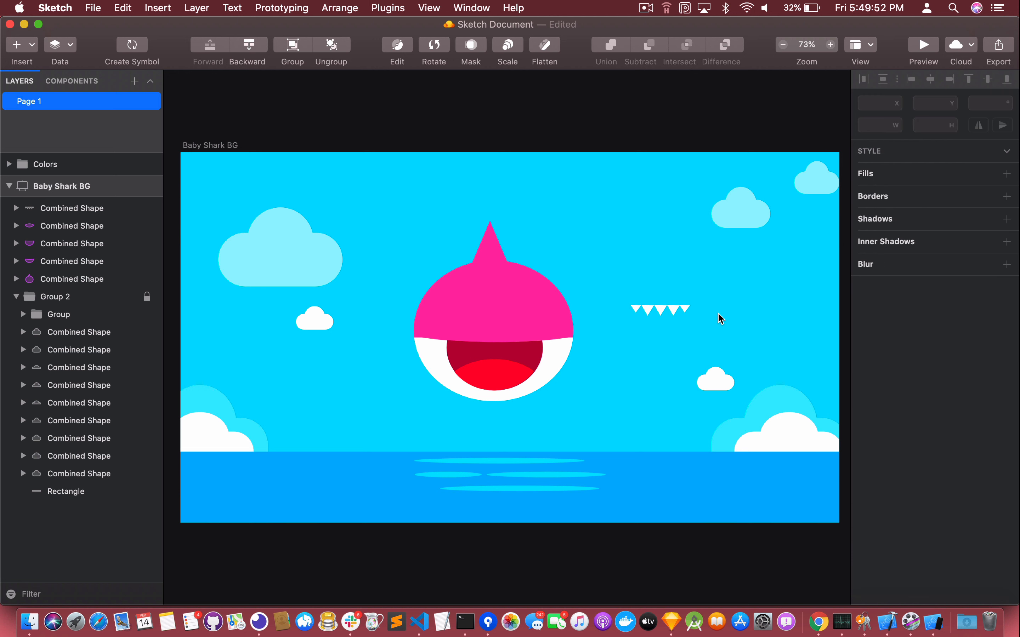
# Move the row of teeth to the upper edge of the shark's mouth, centred on the body at X 550, Y 368.
pyautogui.moveTo(681, 307); pyautogui.dragTo(518, 351)
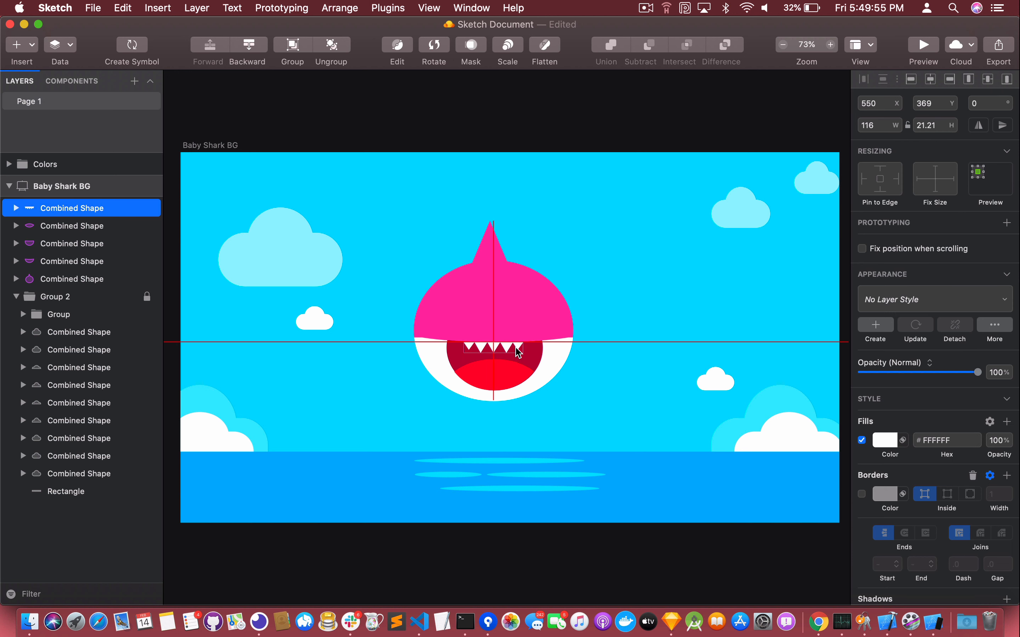
pyautogui.click(643, 341)
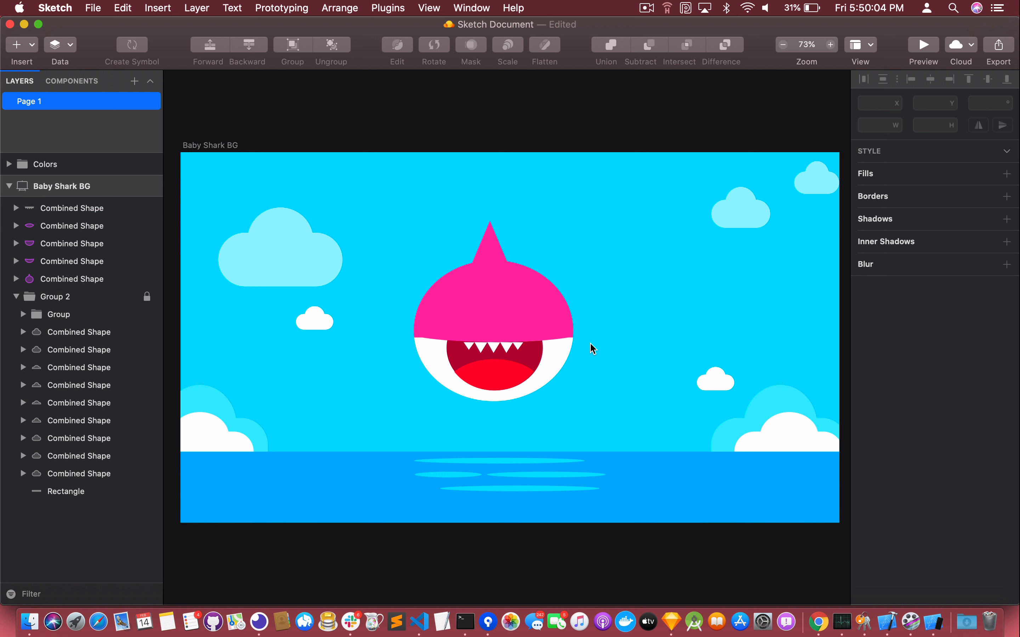
pyautogui.click(492, 349)
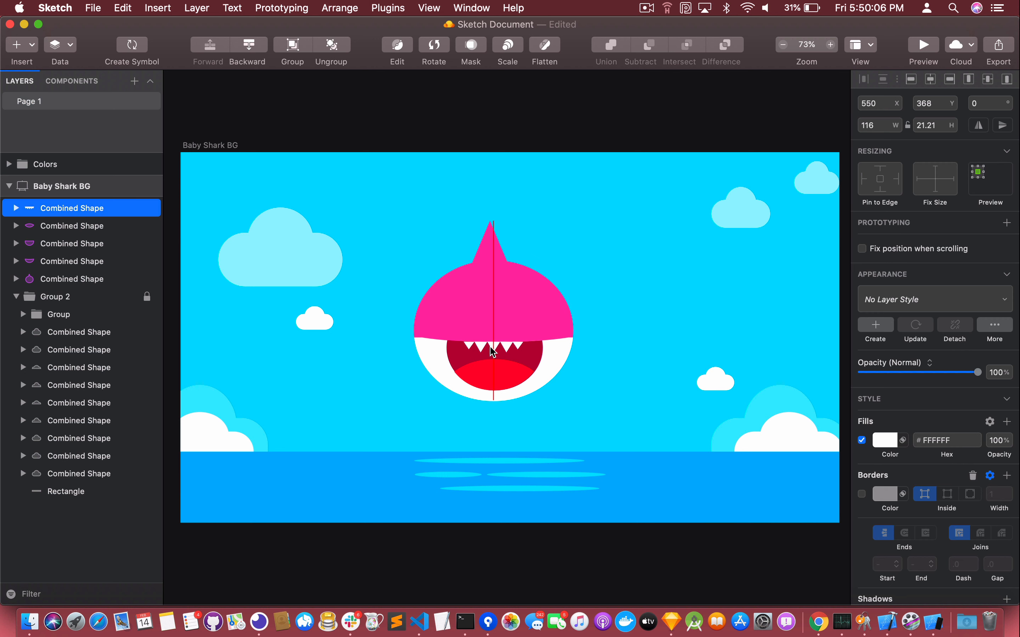
pyautogui.click(659, 323)
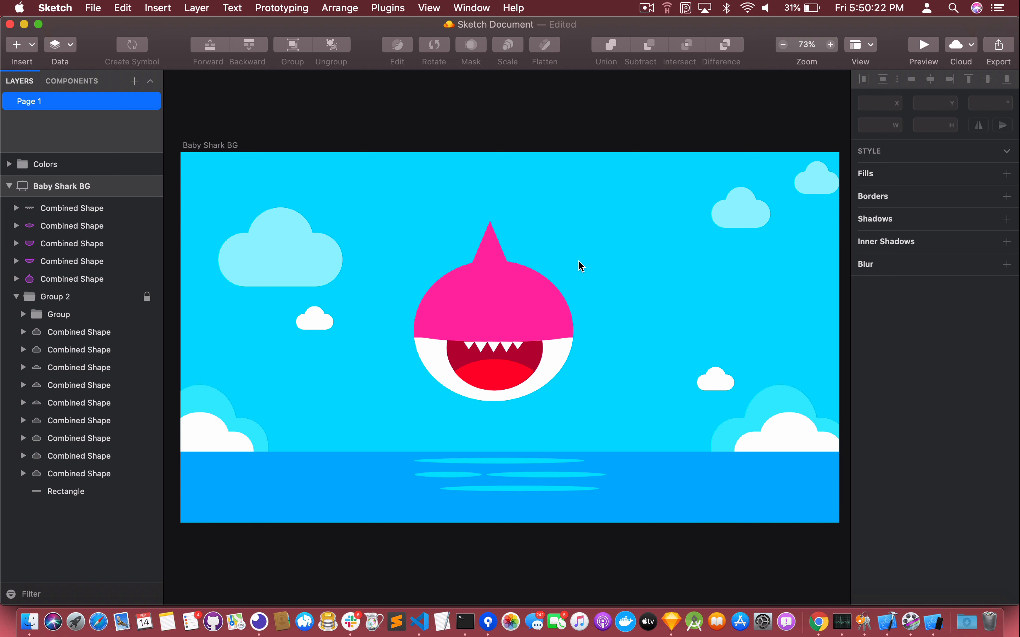
# Draw a circle about 67 by 67 on the left half of the shark's face as an eye.
pyautogui.press('o')
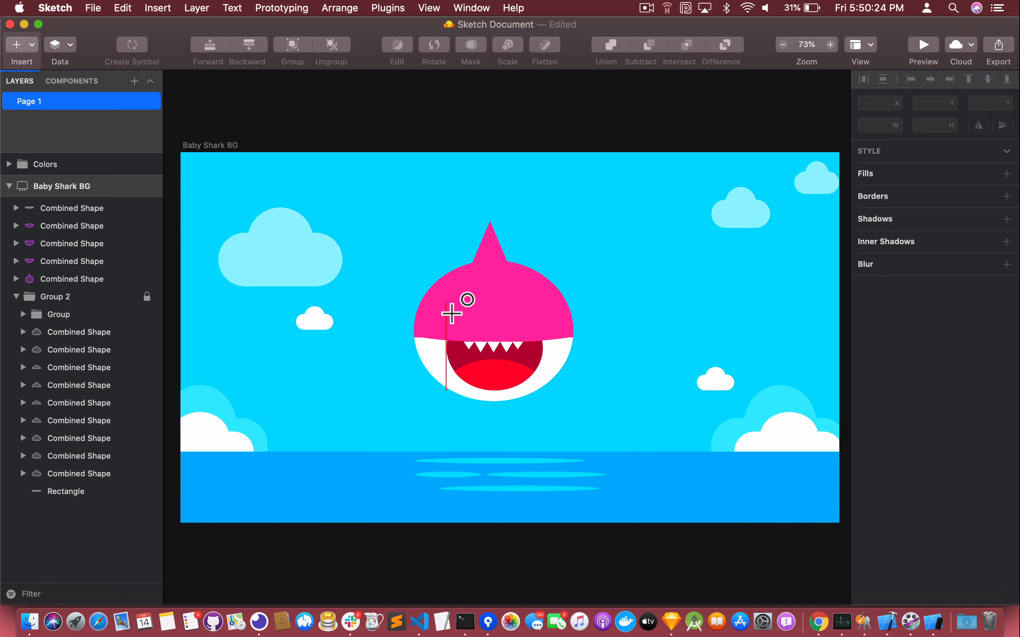
pyautogui.moveTo(441, 303); pyautogui.dragTo(482, 345)
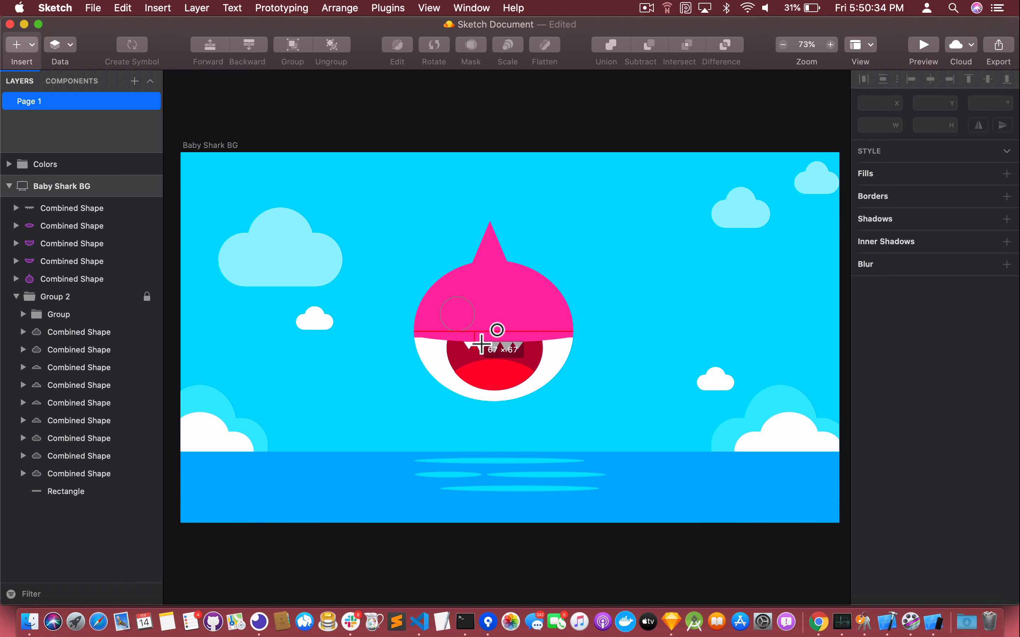
pyautogui.moveTo(481, 344); pyautogui.dragTo(481, 345)
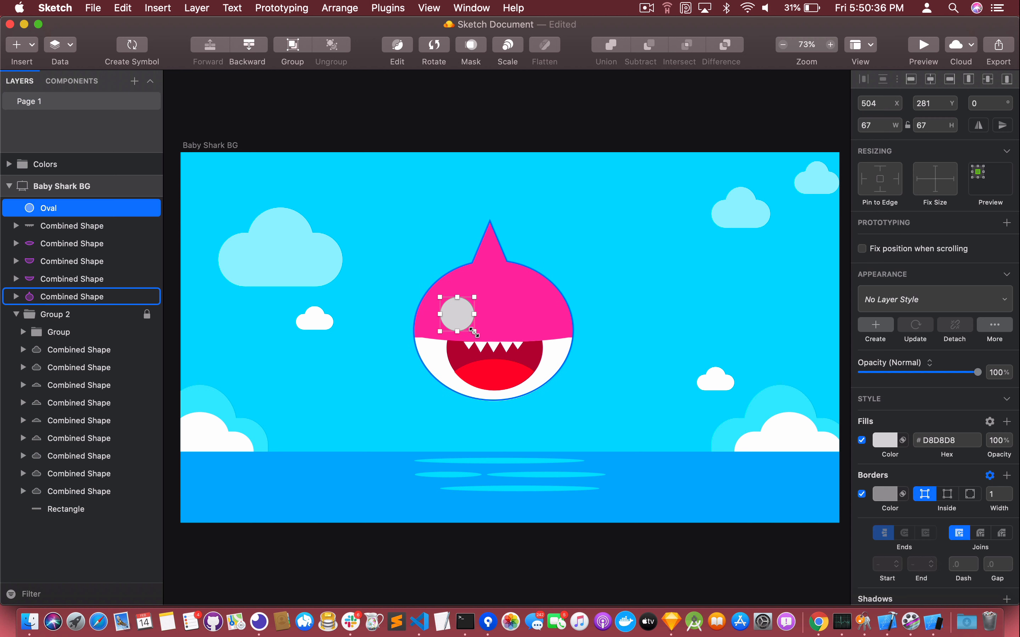
# Remove the eye circle's border and fill it with white FFFFFF.
pyautogui.click(862, 494)
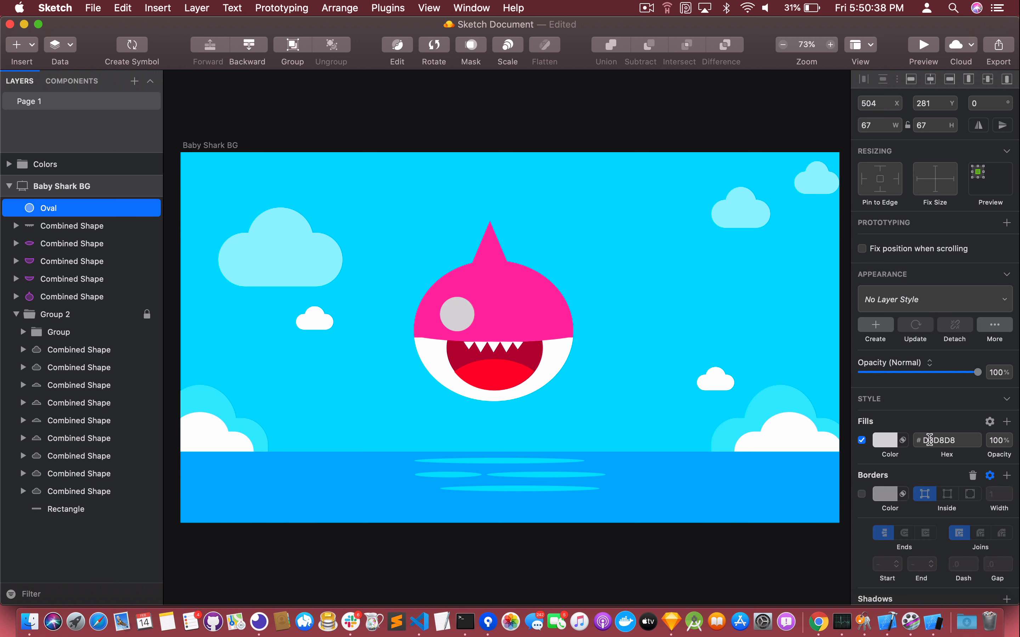
pyautogui.click(933, 441)
pyautogui.write('fff')
pyautogui.press('Tab')
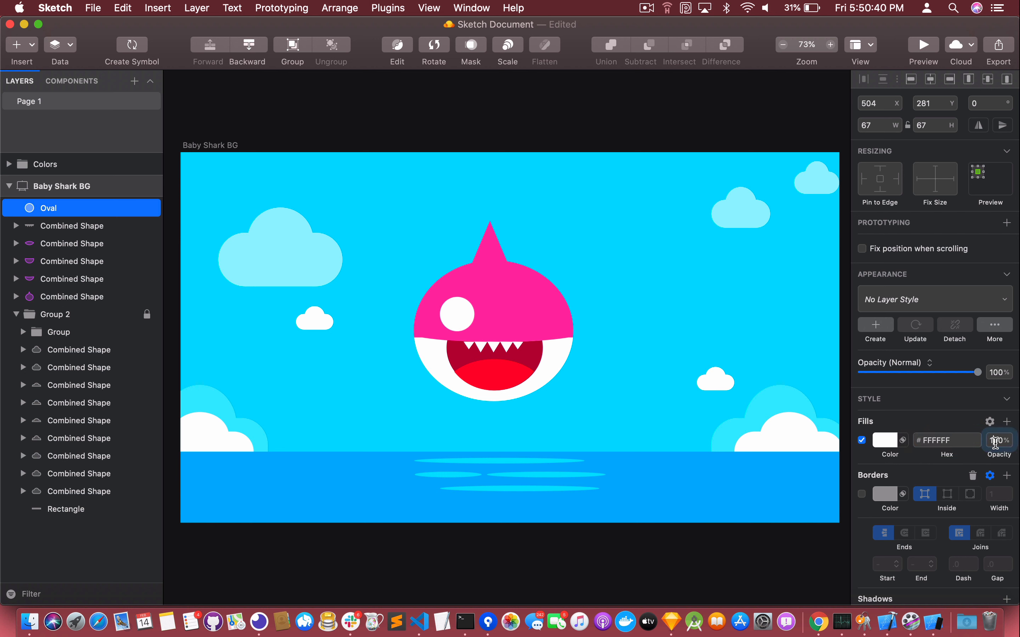
# Duplicate the white eye circle and shrink the copy to about 53 by 53 inside the original.
pyautogui.click(463, 325)
pyautogui.press('super+d')
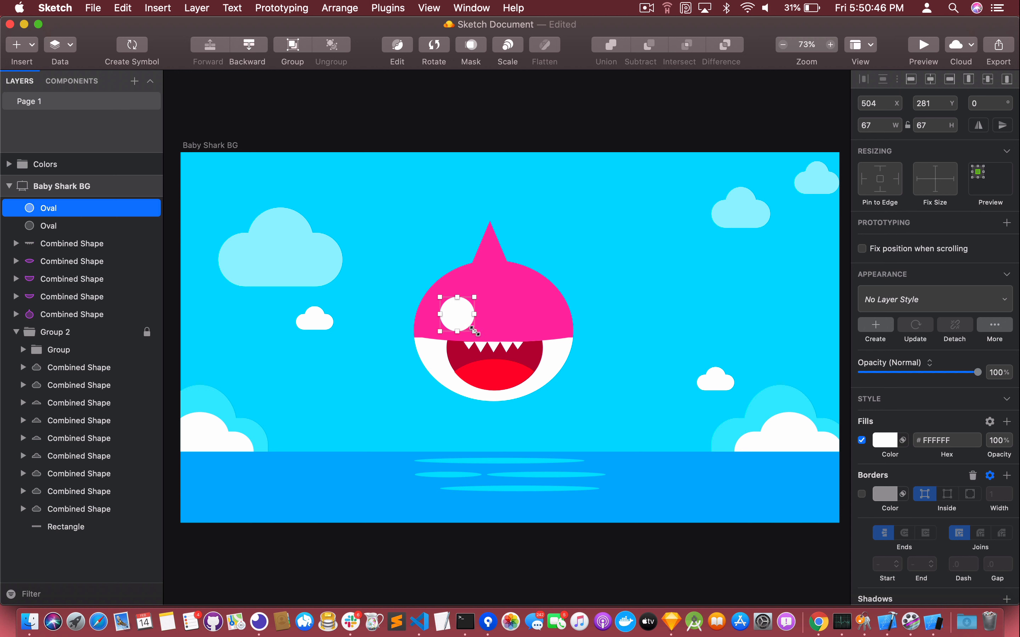
pyautogui.moveTo(474, 320); pyautogui.dragTo(453, 315)
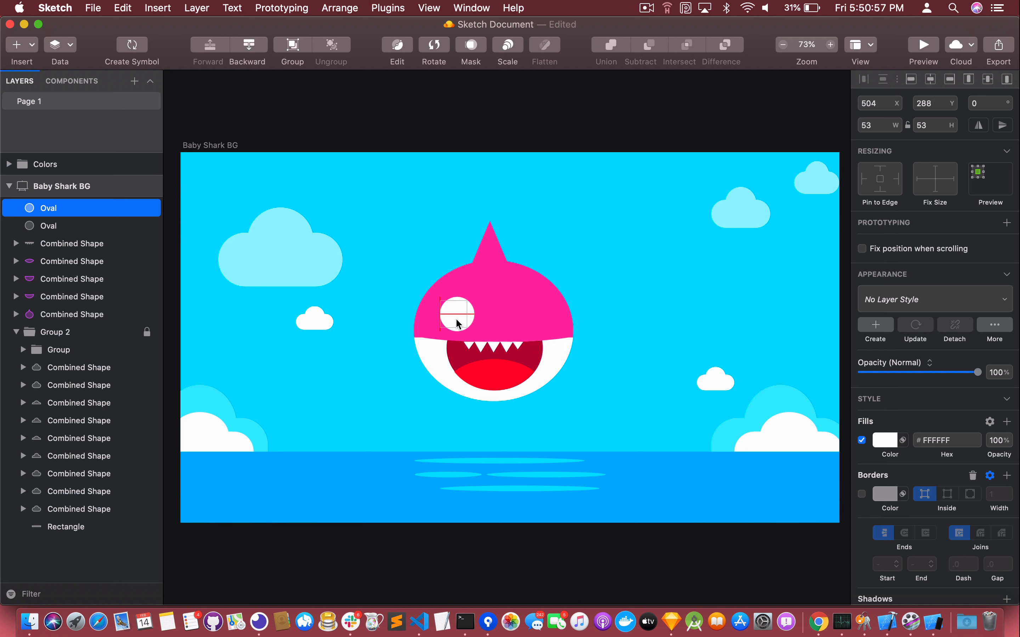
# Fill the smaller circle with black 000000 as the pupil.
pyautogui.click(942, 440)
pyautogui.write('000')
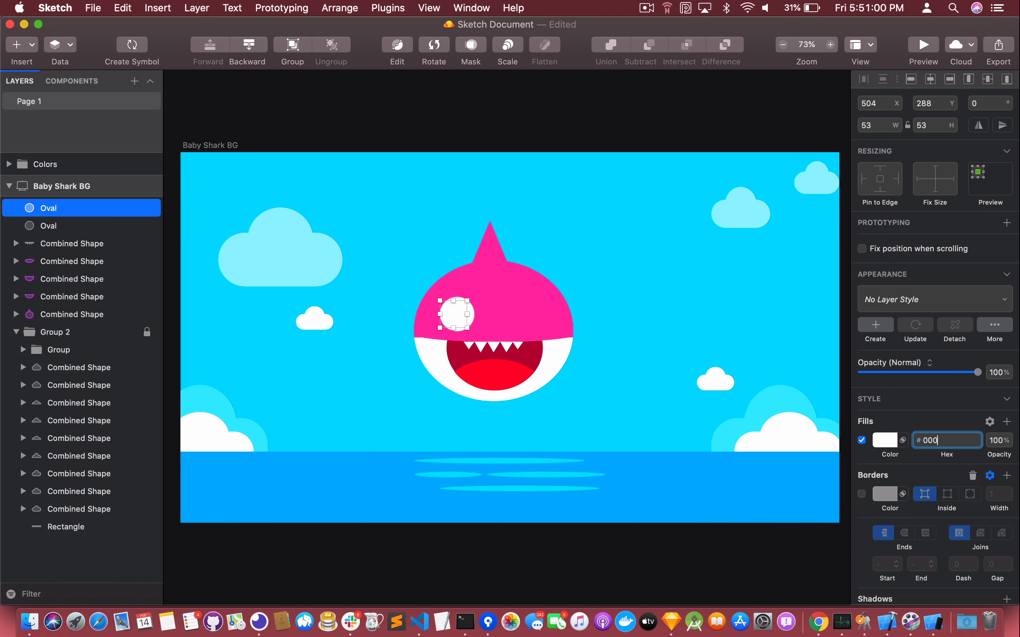
pyautogui.press('Tab')
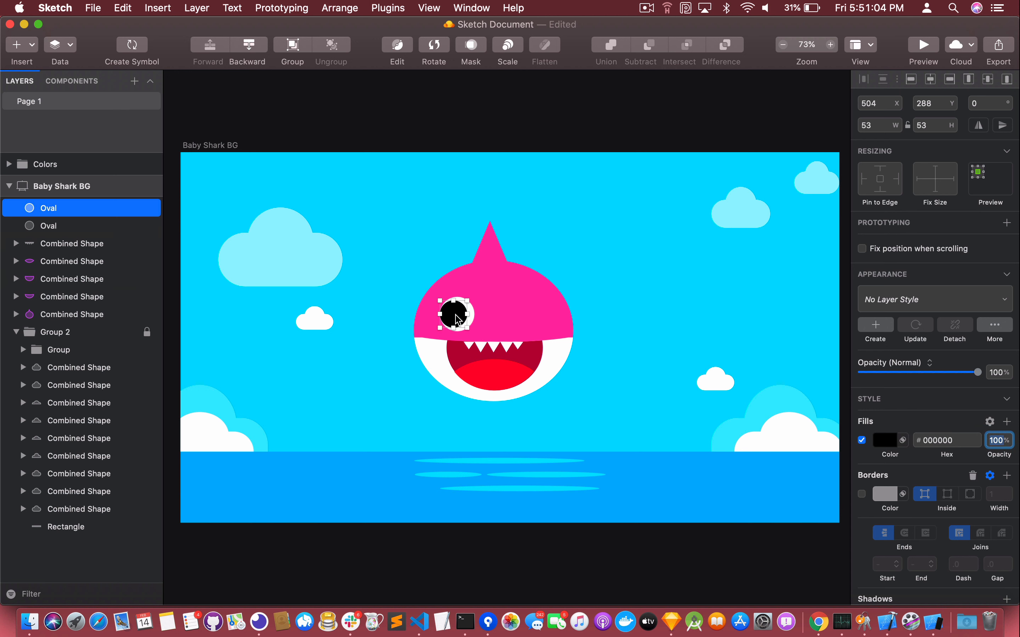
# Shift the black pupil toward the lower right of the eye, to X 514, Y 291.
pyautogui.moveTo(458, 317); pyautogui.dragTo(462, 321)
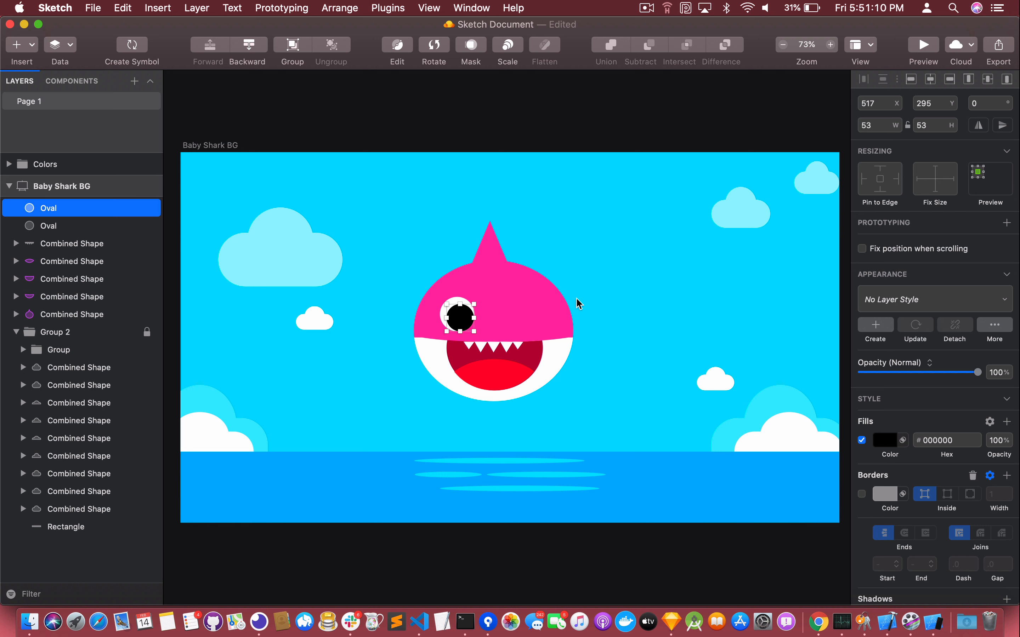
pyautogui.click(576, 297)
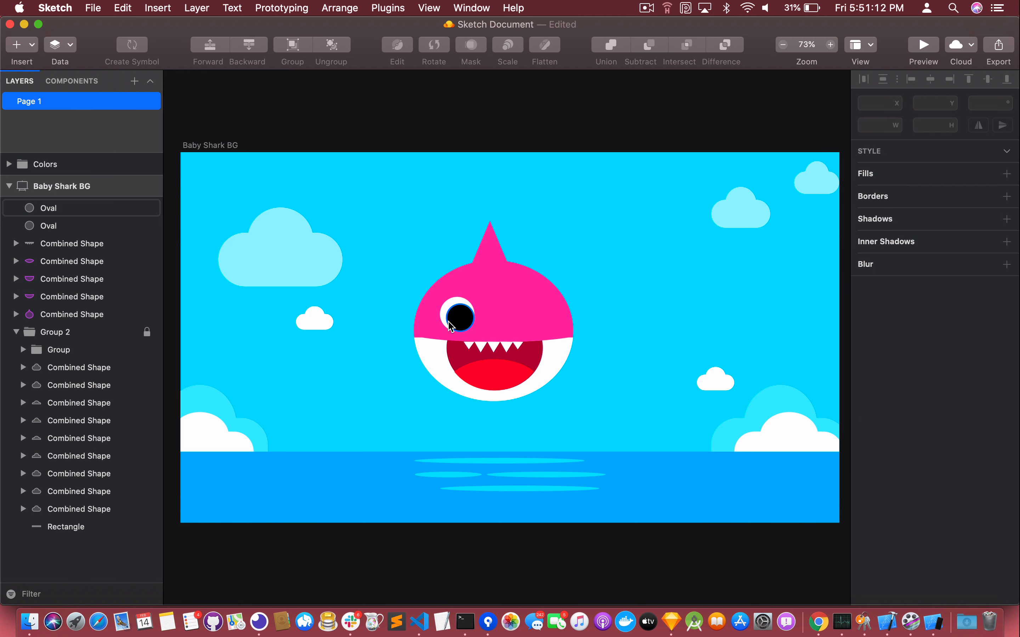
pyautogui.moveTo(454, 325); pyautogui.dragTo(454, 328)
pyautogui.press('Up')
pyautogui.press('Up')
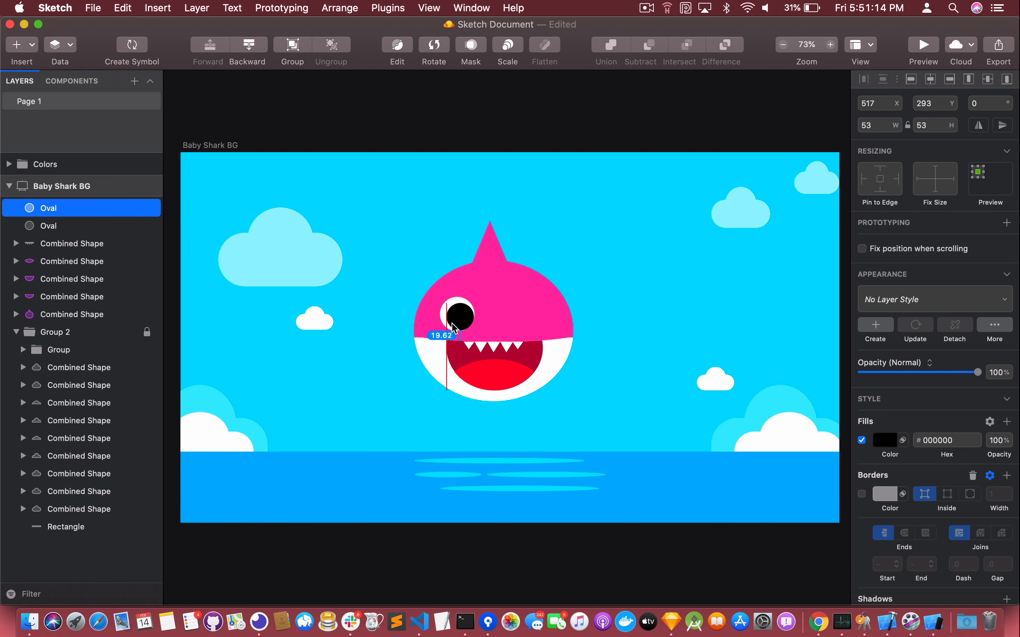
pyautogui.press('Left')
pyautogui.press('Left')
pyautogui.press('Left')
pyautogui.press('Up')
pyautogui.press('Down')
pyautogui.press('Up')
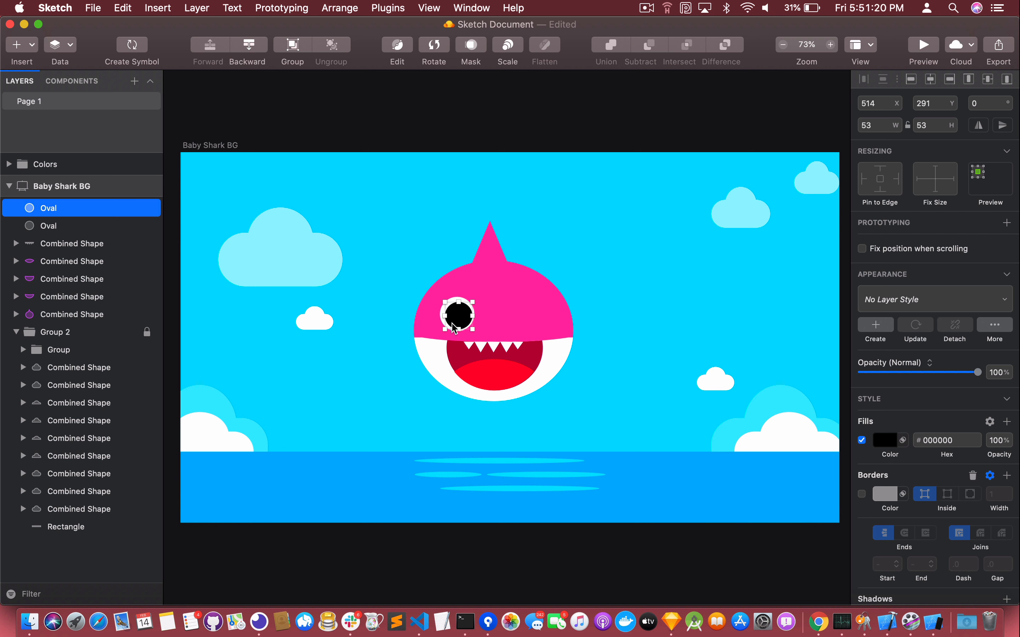
# Shrink the pupil from its upper-left corner to about 50 wide and 47 high.
pyautogui.moveTo(442, 301); pyautogui.dragTo(446, 305)
pyautogui.moveTo(447, 304); pyautogui.dragTo(447, 304)
pyautogui.click(686, 343)
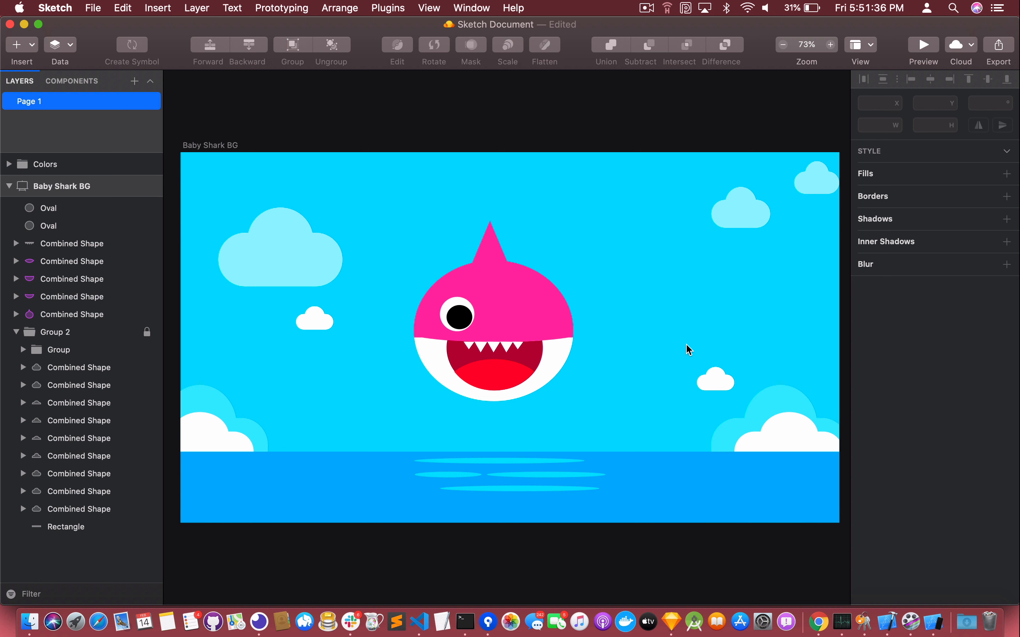
# Duplicate the black pupil and move the copy to the right half of the face, around X 654, Y 268.
pyautogui.click(459, 321)
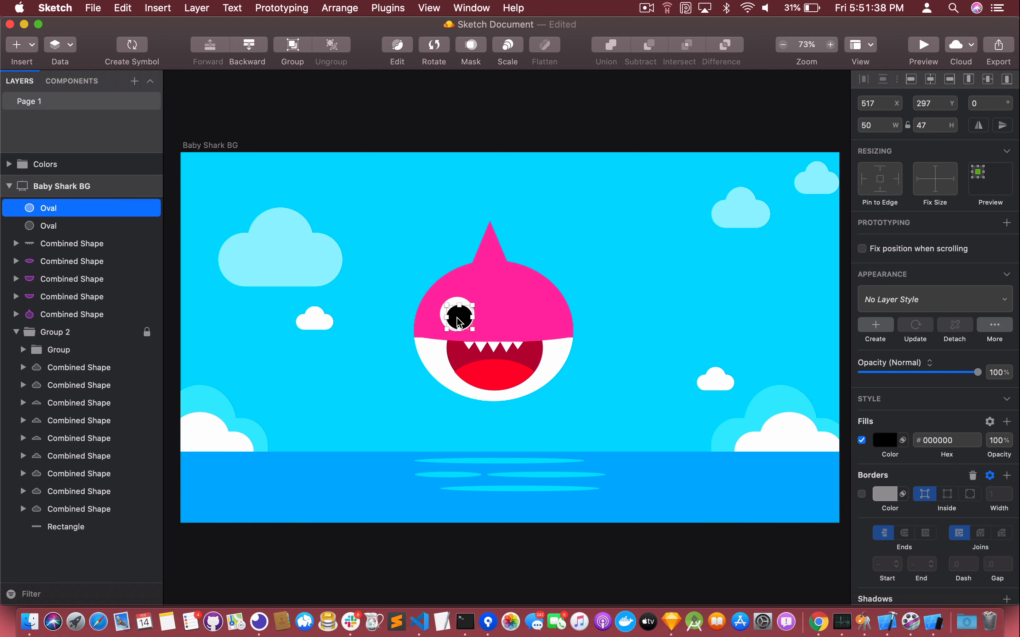
pyautogui.press('super+d')
pyautogui.moveTo(459, 321); pyautogui.dragTo(529, 308)
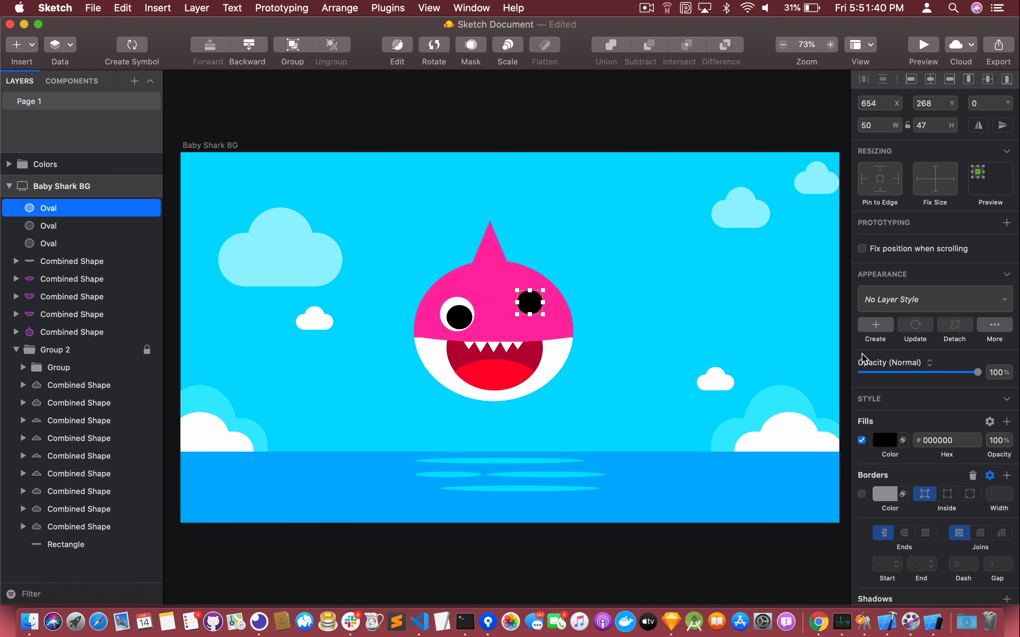
# Fill the copied pupil circle with white FFFFFF.
pyautogui.click(935, 440)
pyautogui.write('ff')
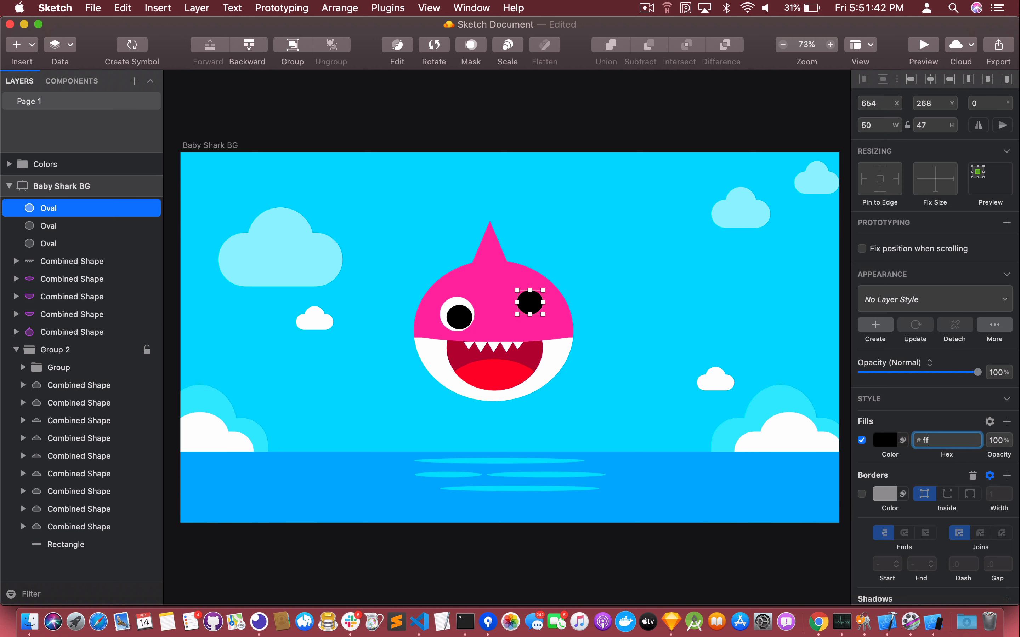
pyautogui.write('ffff')
pyautogui.press('Return')
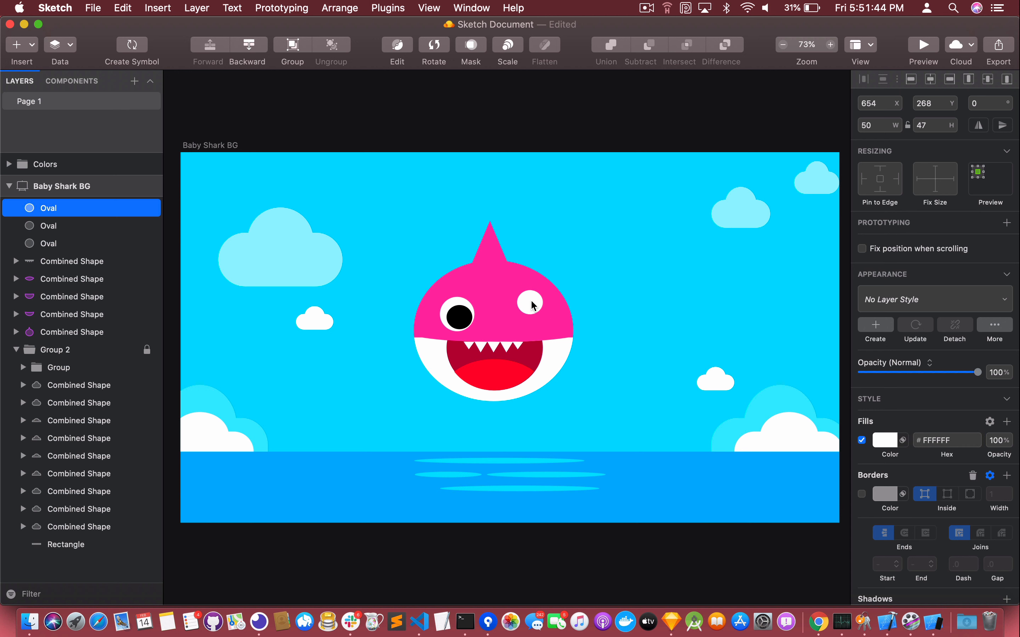
# Place the white copy over the pupil's upper left at X 517, Y 304 as a highlight and size it 20 by 20.
pyautogui.moveTo(543, 314); pyautogui.dragTo(453, 318)
pyautogui.click(675, 298)
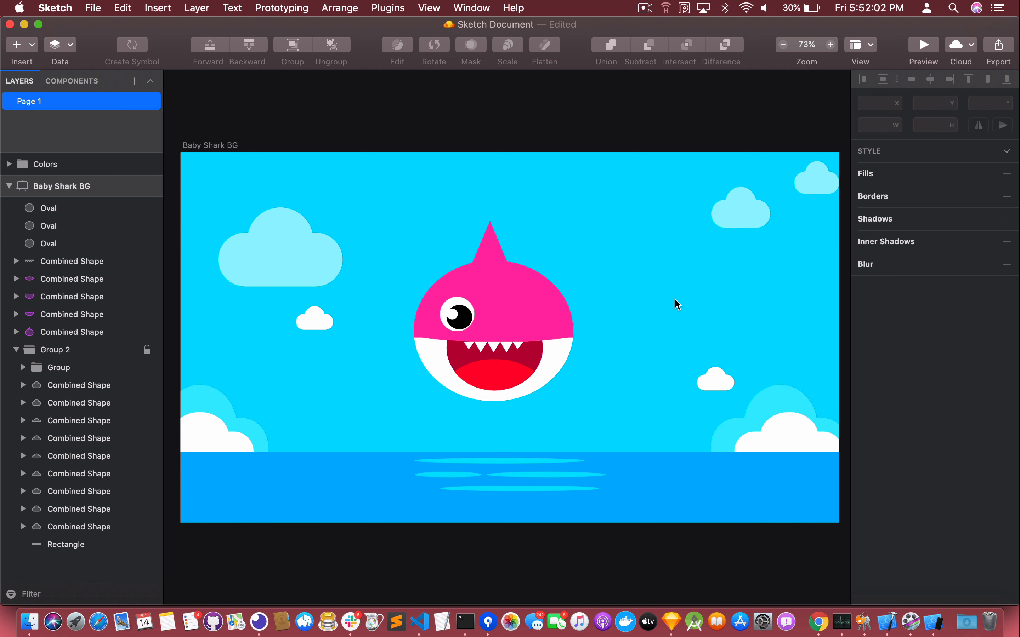
pyautogui.click(453, 321)
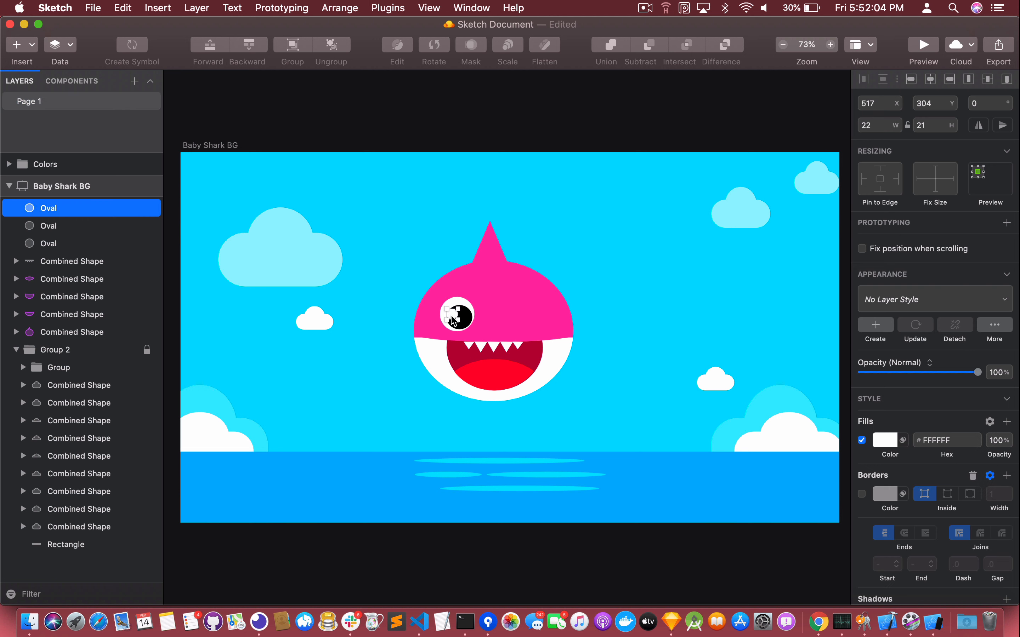
pyautogui.click(884, 125)
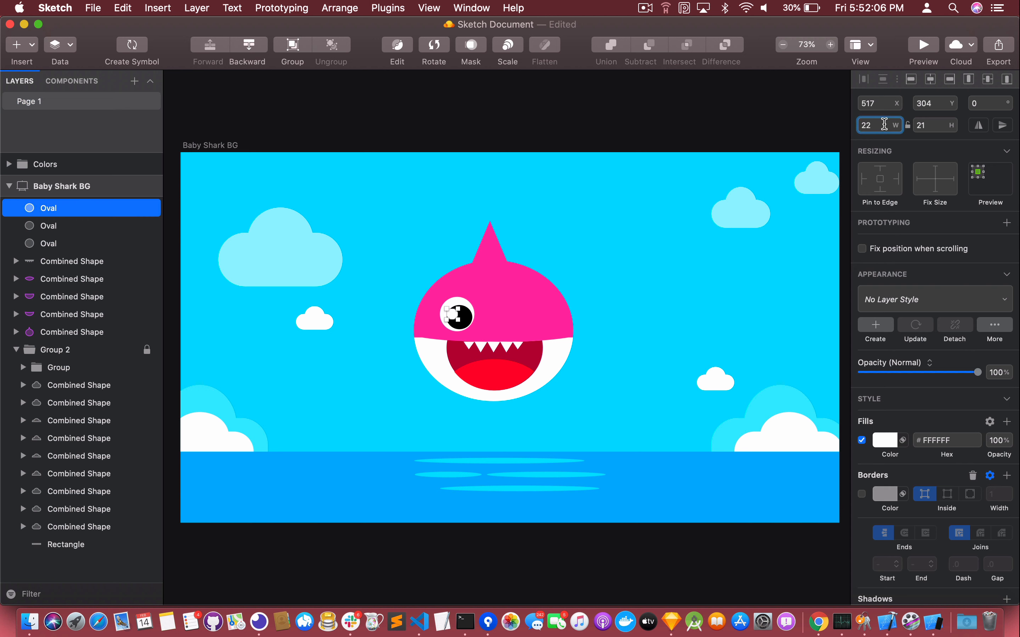
pyautogui.press('BackSpace')
pyautogui.write('0')
pyautogui.press('Tab')
pyautogui.write('20')
pyautogui.press('Tab')
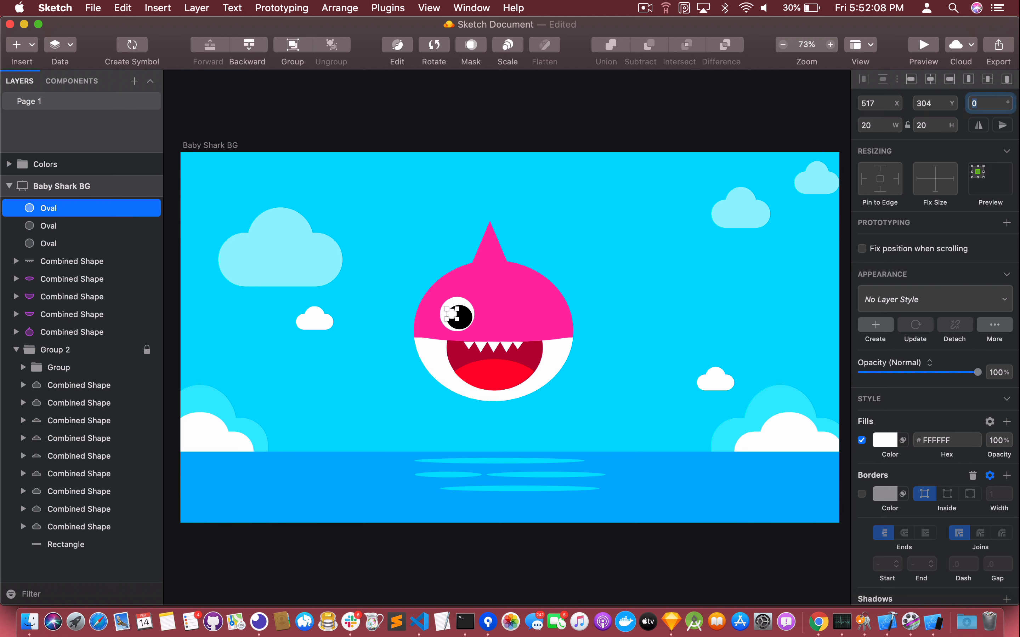
pyautogui.click(604, 270)
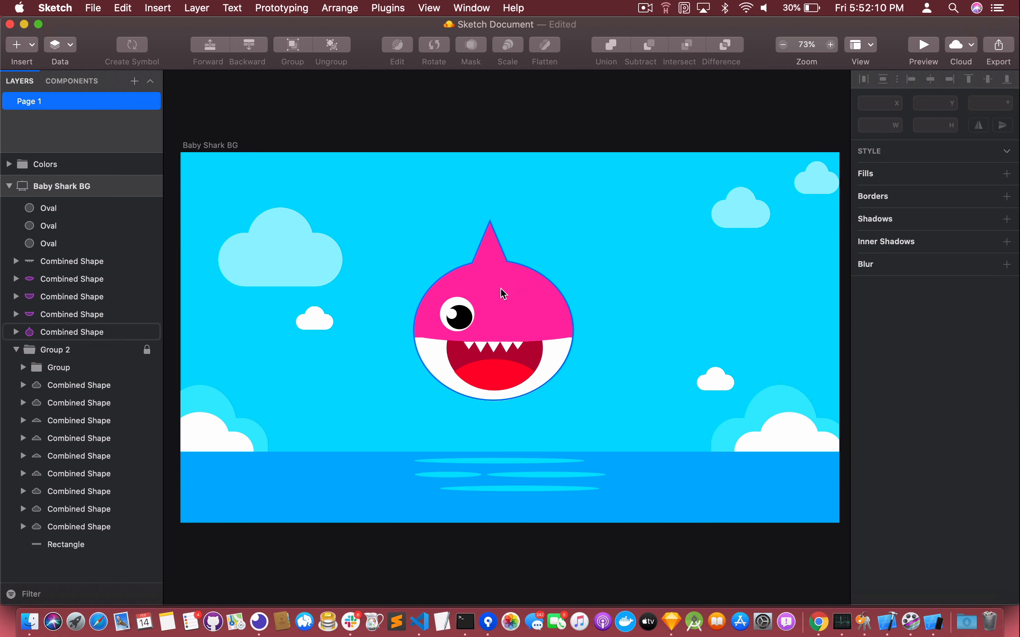
# Group the white highlight with the black pupil.
pyautogui.click(455, 320)
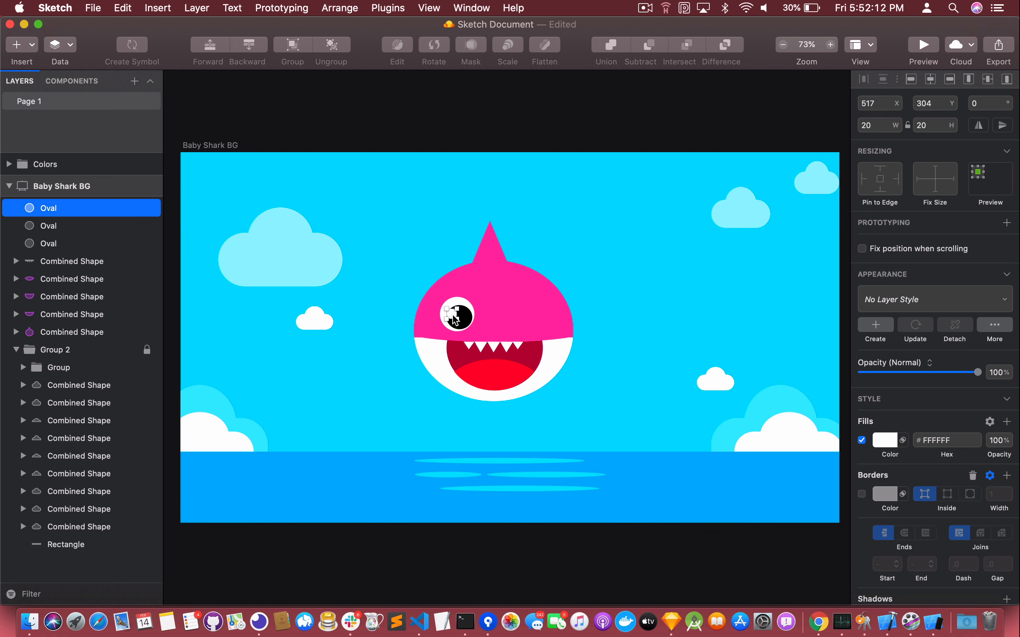
pyautogui.keyDown('shift'); pyautogui.click(463, 320); pyautogui.keyUp('shift')
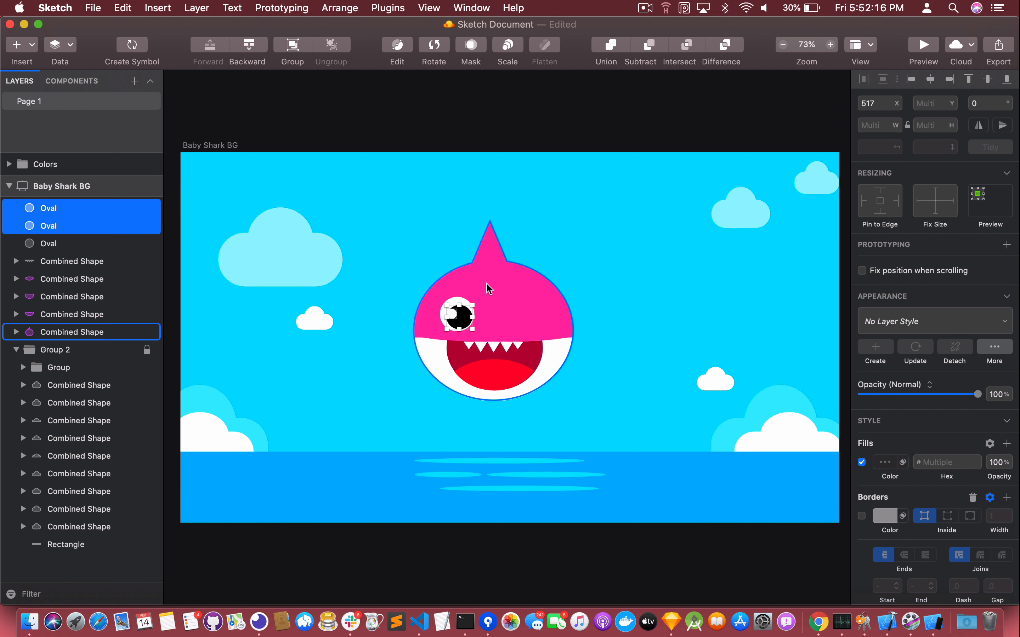
pyautogui.click(293, 47)
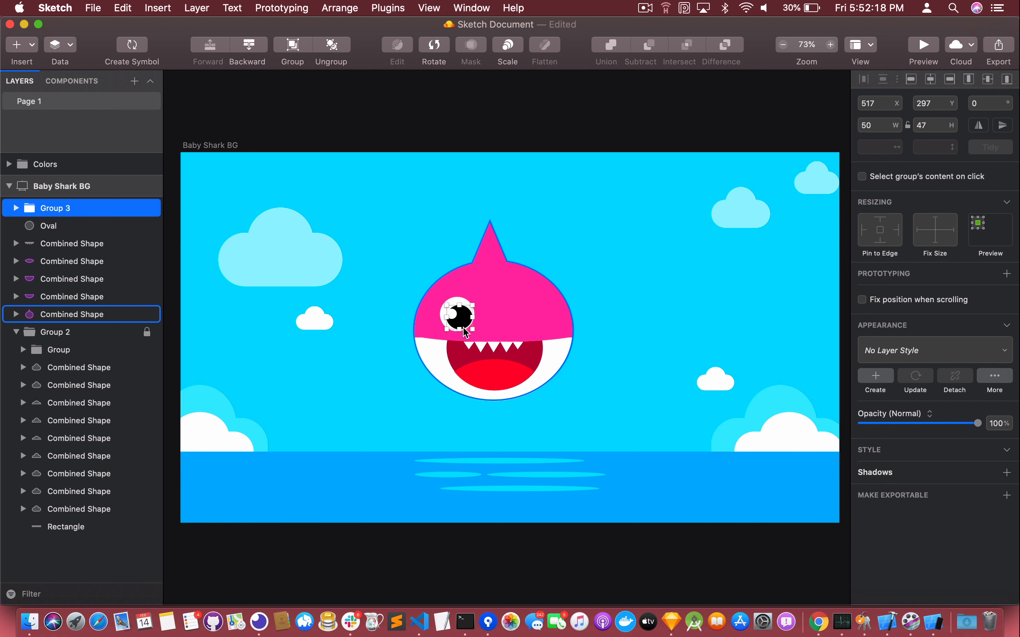
# Duplicate the whole eye, white oval and pupil group together, and place the copy level with it on the right half of the face.
pyautogui.keyDown('shift'); pyautogui.click(455, 304); pyautogui.keyUp('shift')
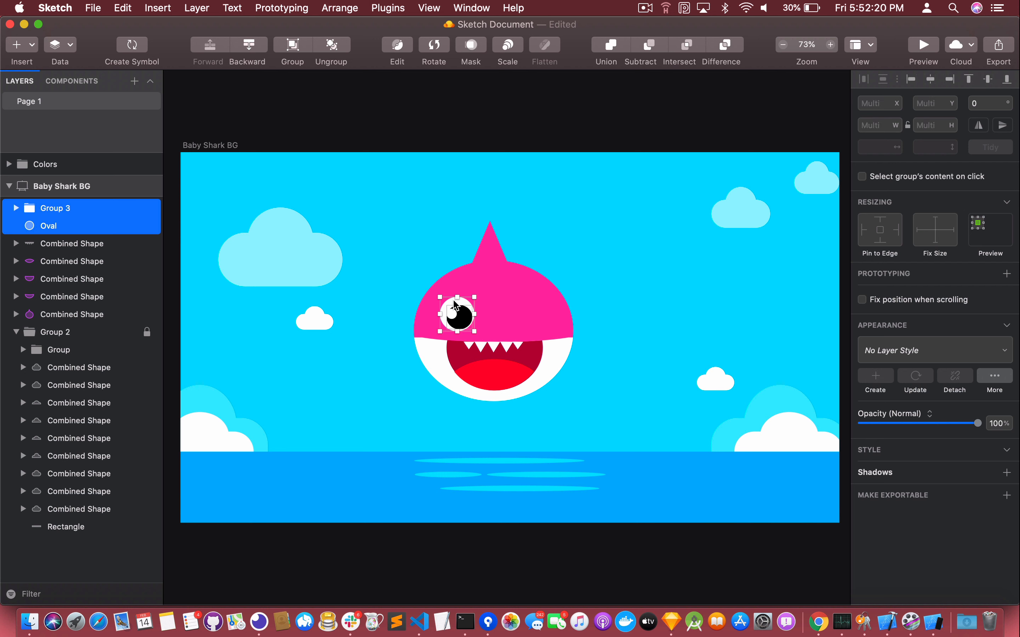
pyautogui.press('super+d')
pyautogui.moveTo(455, 305); pyautogui.dragTo(521, 305)
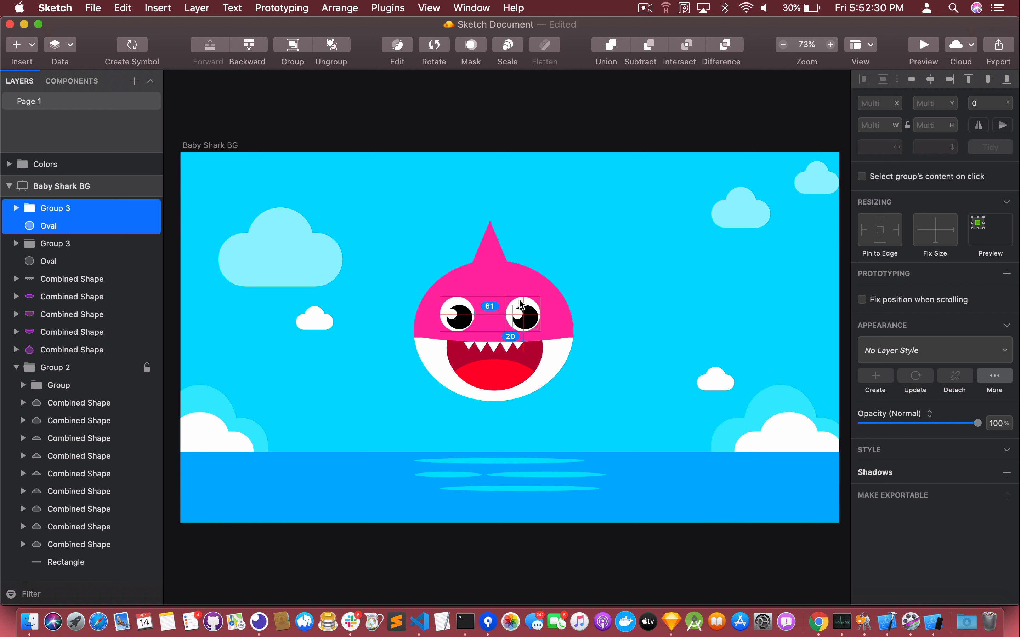
pyautogui.click(573, 312)
# Nudge the right eye's pupil group left and up within its white oval to about X 632, Y 291.
pyautogui.click(541, 320)
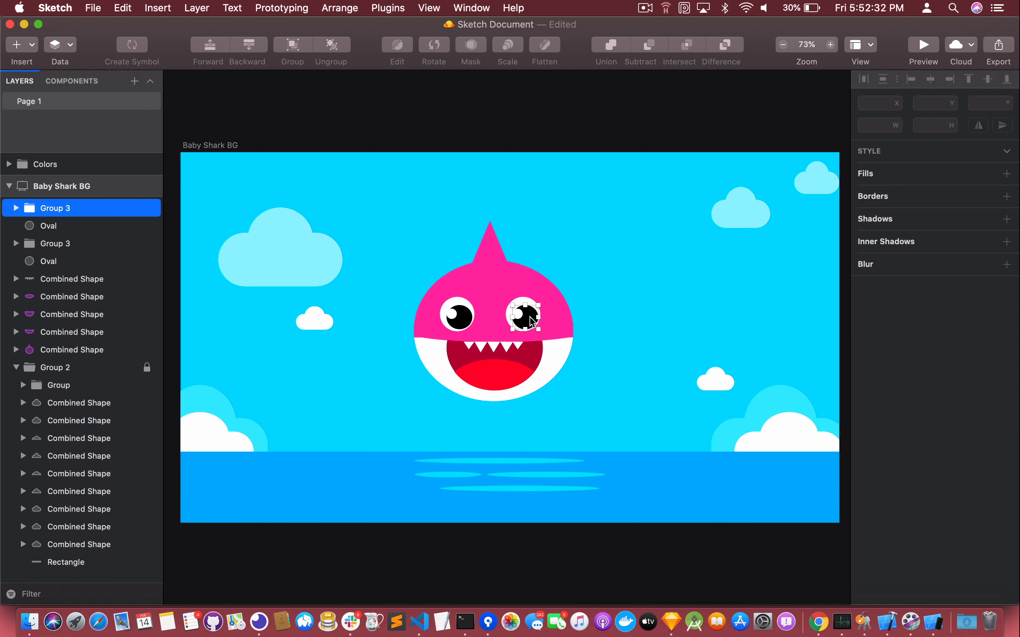
pyautogui.press('Left')
pyautogui.press('Left')
pyautogui.press('Left')
pyautogui.press('Left')
pyautogui.press('Left')
pyautogui.press('Left')
pyautogui.press('Left')
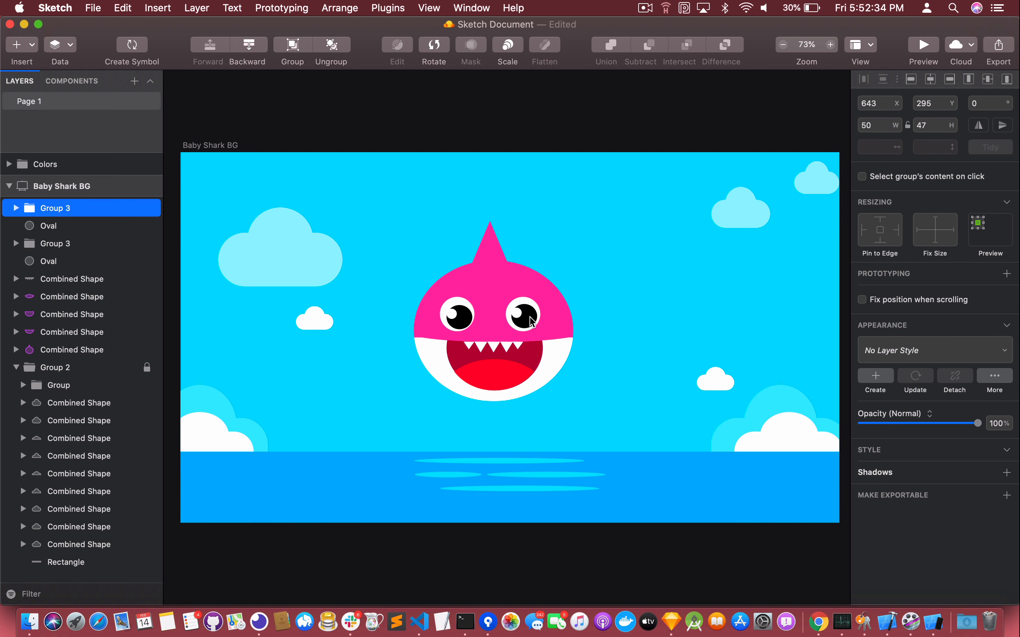
pyautogui.press('Left')
pyautogui.press('Left')
pyautogui.press('Left')
pyautogui.press('Left')
pyautogui.press('Up')
pyautogui.press('Up')
pyautogui.press('Up')
pyautogui.press('Up')
pyautogui.press('Left')
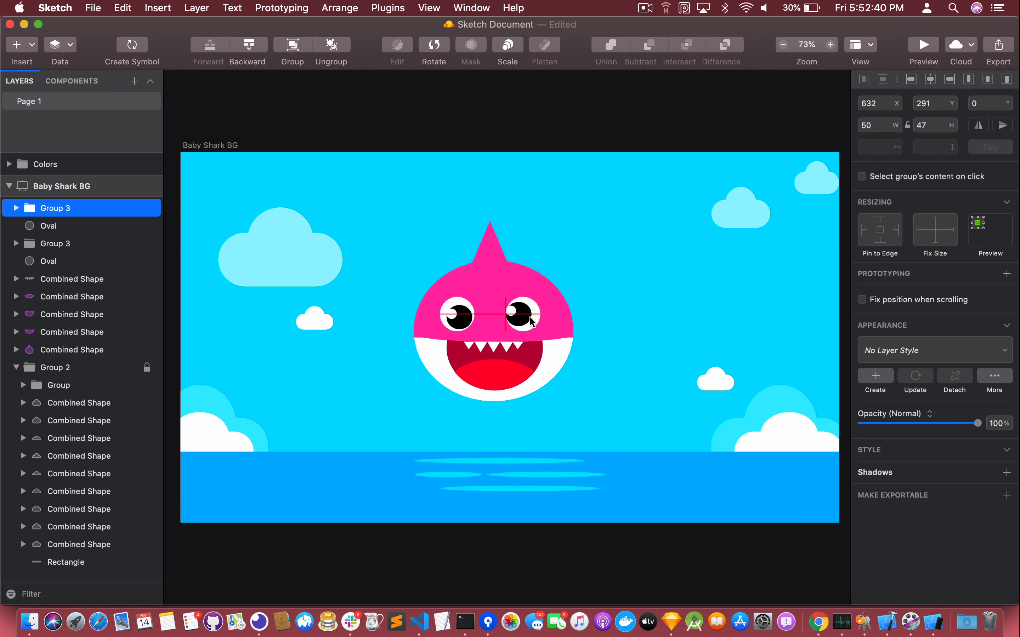
pyautogui.press('Right')
pyautogui.click(629, 405)
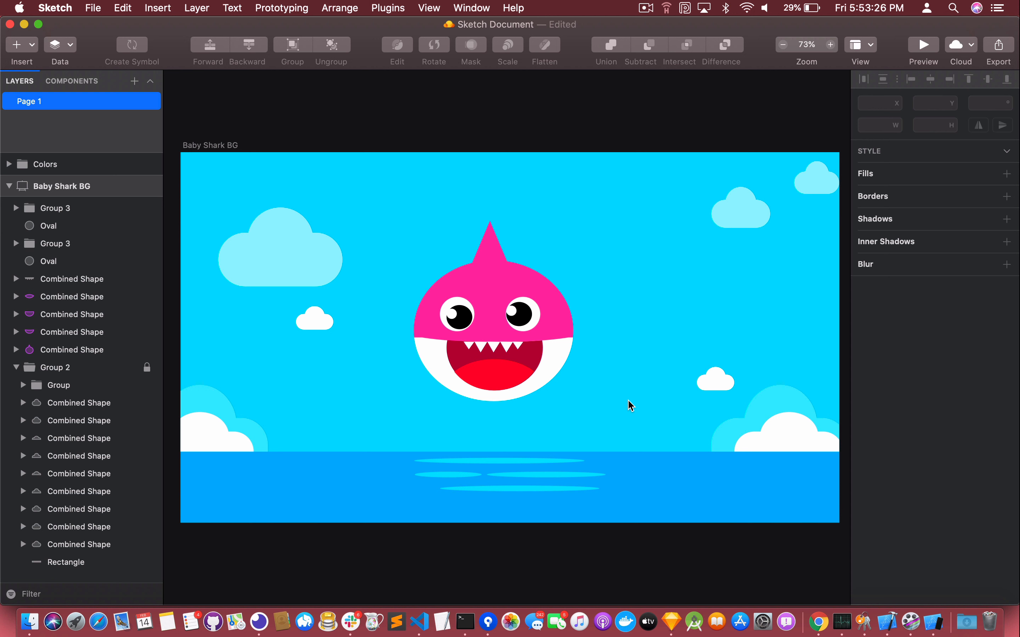
# Draw a rectangle about 125 by 79 against the body's right edge and taper its outer end by moving the corner points inward.
pyautogui.press('r')
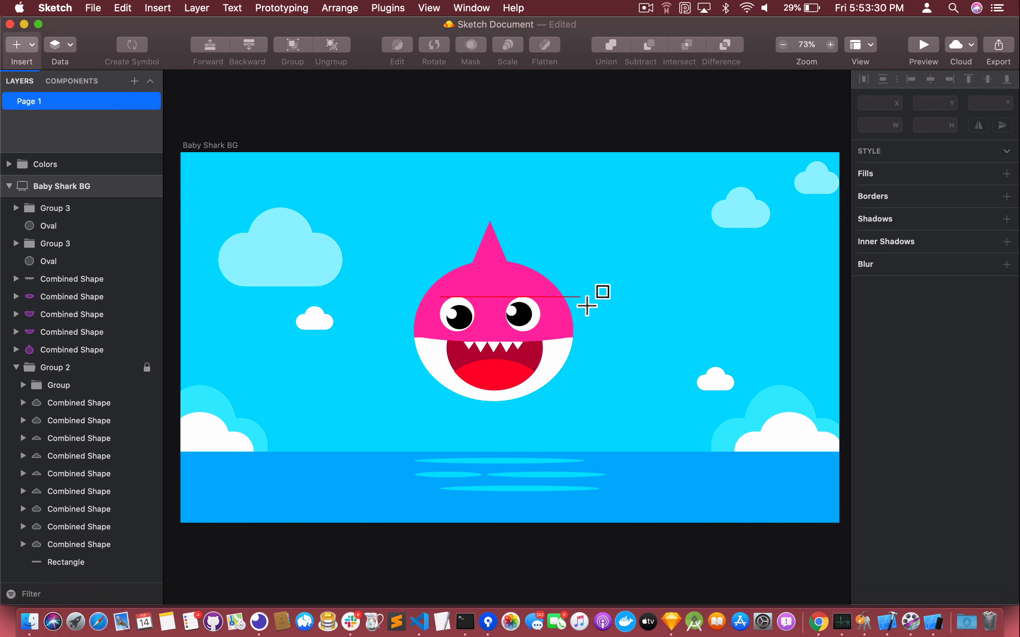
pyautogui.moveTo(587, 306); pyautogui.dragTo(606, 338)
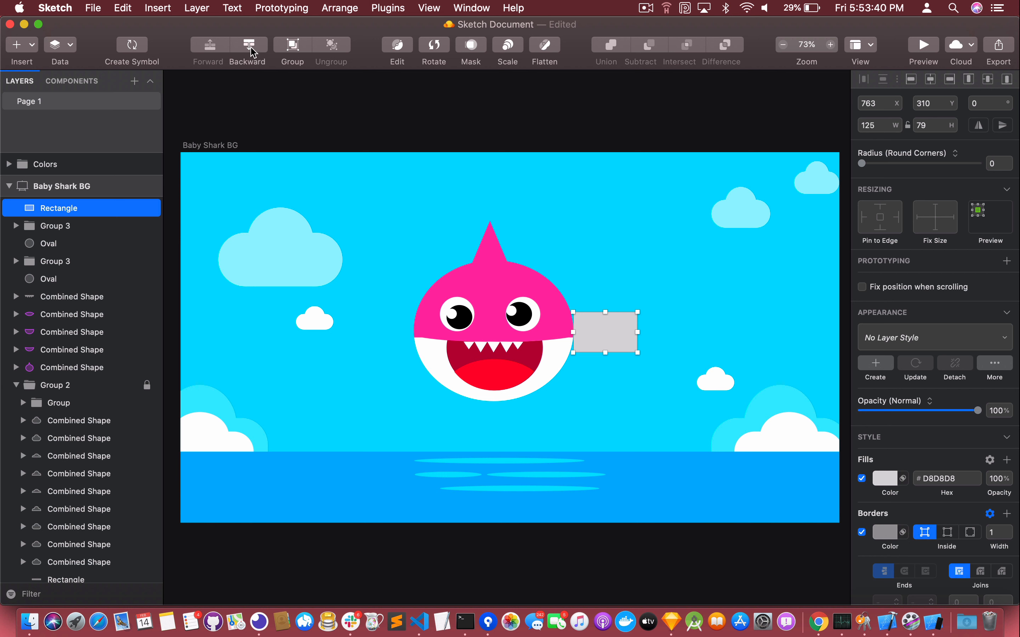
pyautogui.click(396, 46)
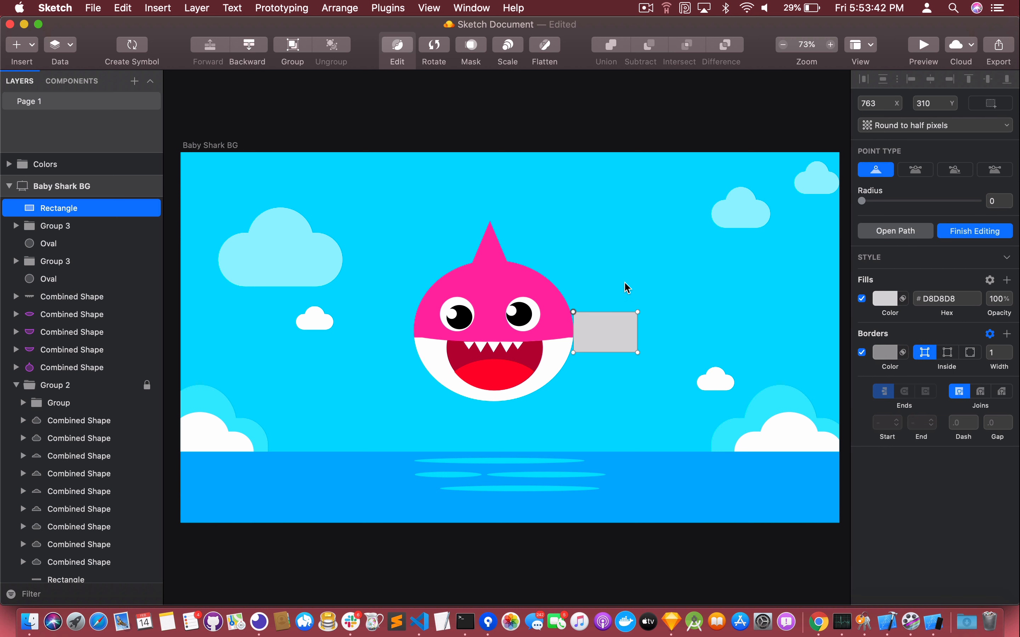
pyautogui.moveTo(637, 313); pyautogui.dragTo(637, 343)
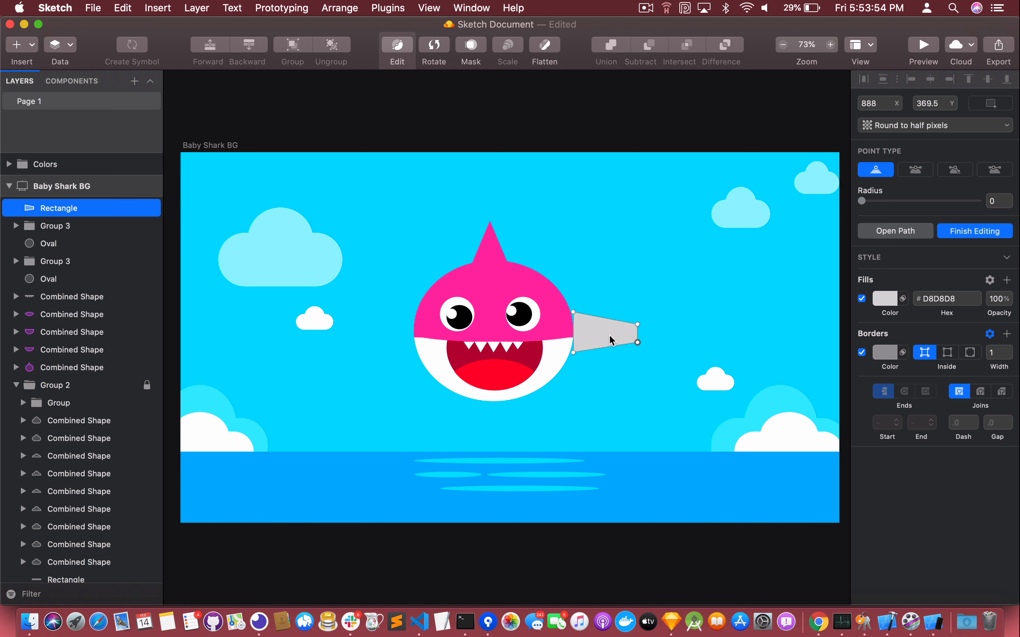
pyautogui.click(598, 330)
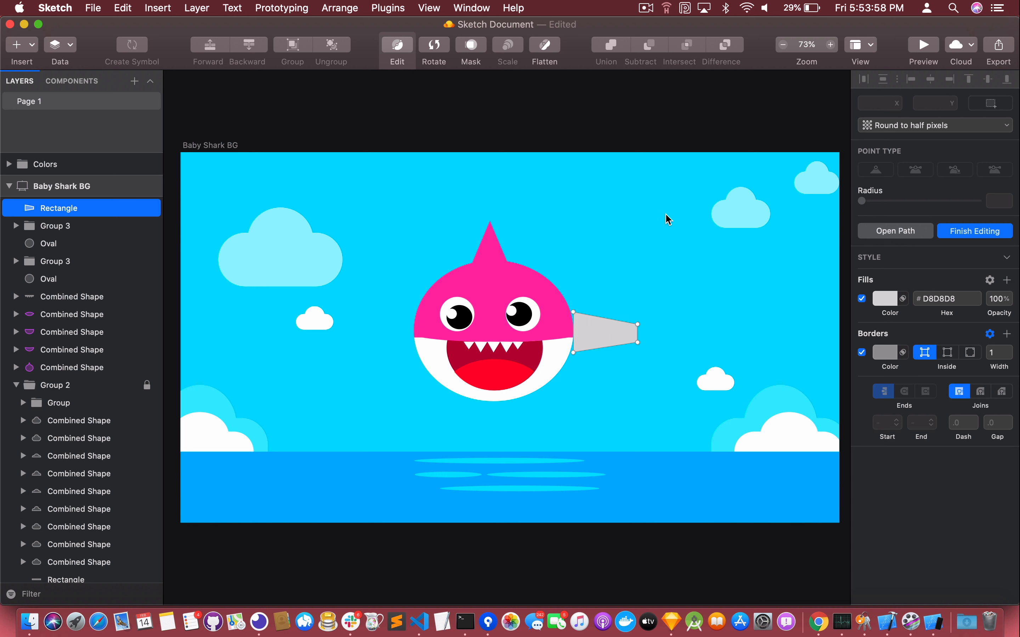
pyautogui.click(607, 276)
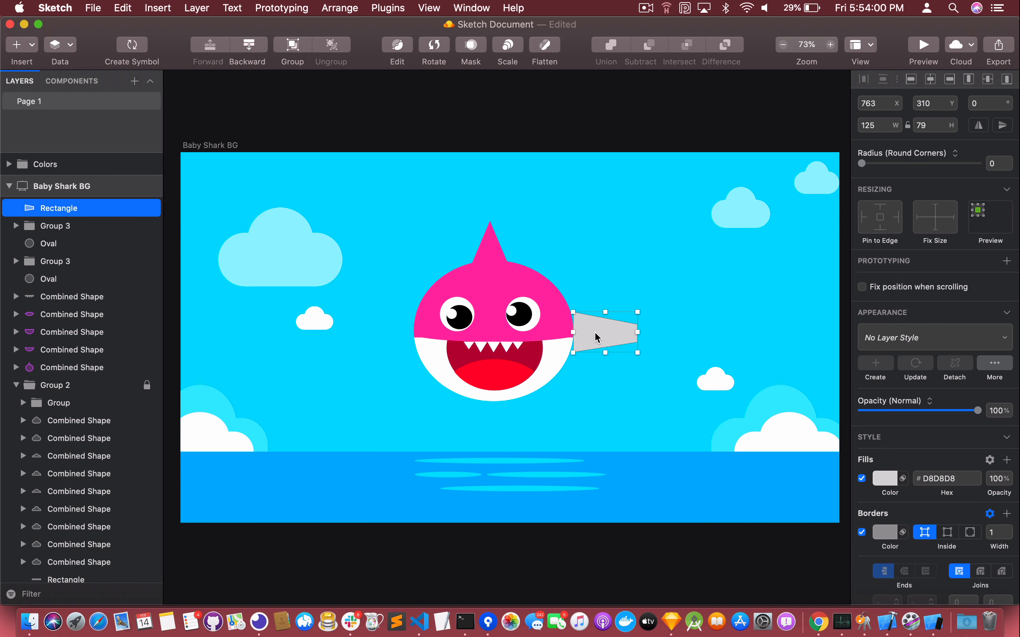
# Move the tapered shape to about X 732, Y 281, overlapping the body, and place its layer directly beneath the body's shape.
pyautogui.moveTo(595, 332); pyautogui.dragTo(578, 319)
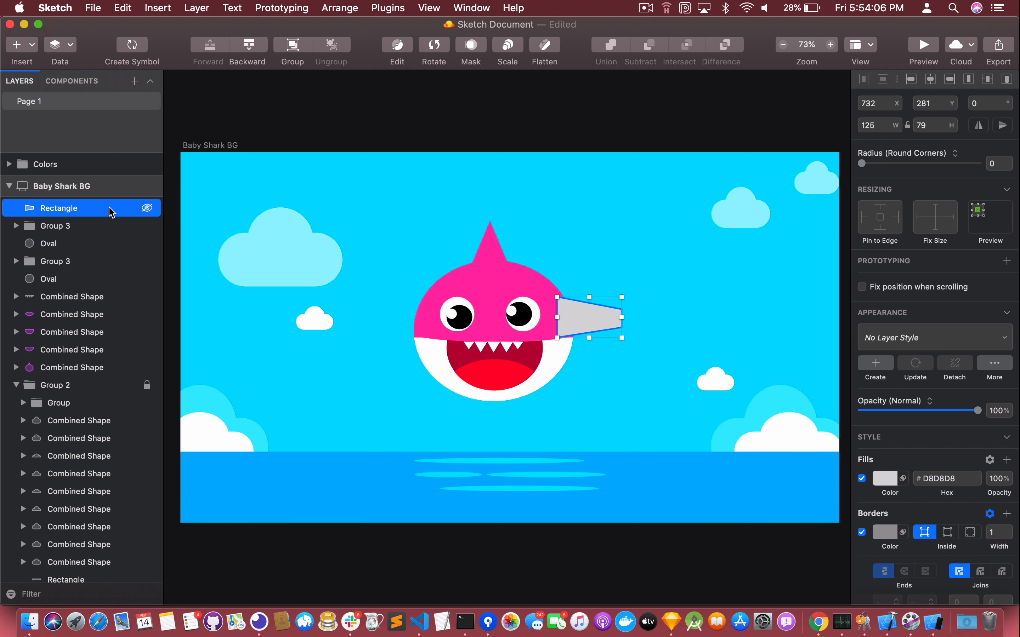
pyautogui.moveTo(109, 209); pyautogui.dragTo(98, 376)
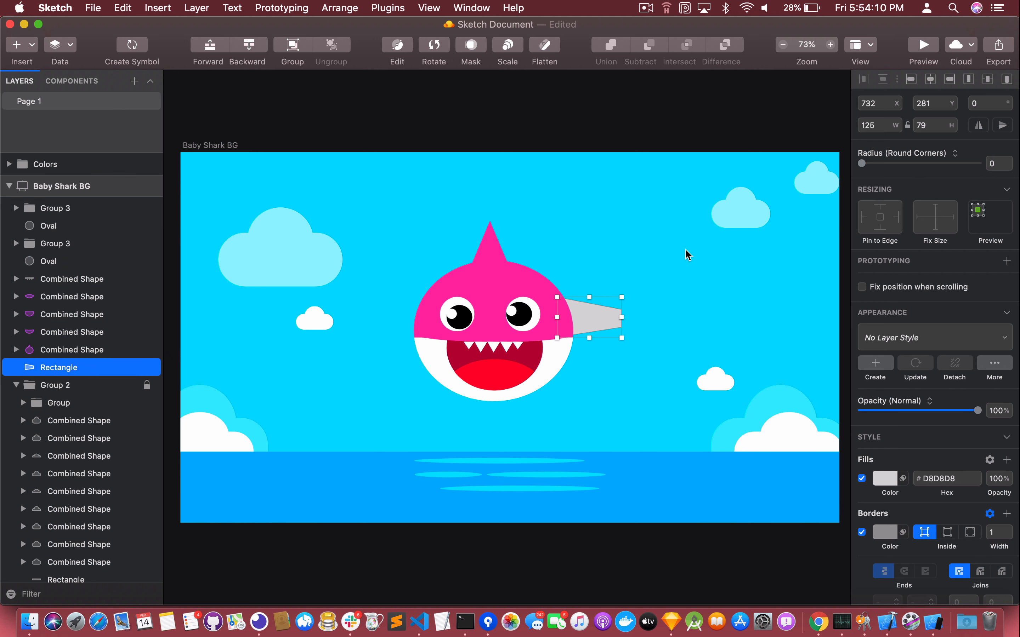
pyautogui.click(676, 252)
# Apply the Pink layer style to the tapered tail base and nudge it to X 712, Y 288.
pyautogui.click(607, 312)
pyautogui.click(926, 343)
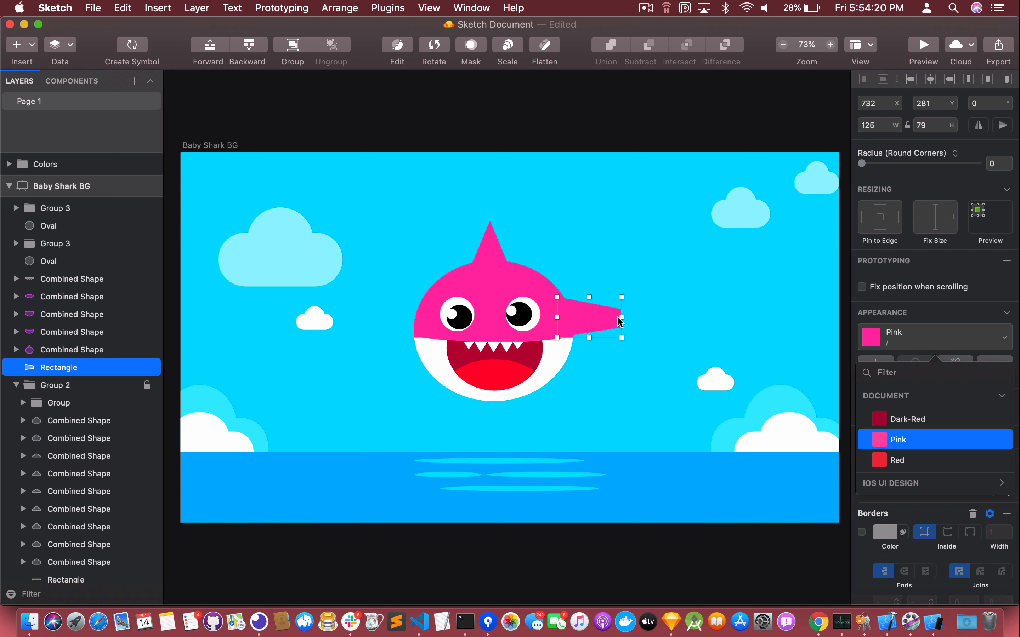
pyautogui.press('Down')
pyautogui.press('Down')
pyautogui.press('Down')
pyautogui.hotkey('shift', 'Left')
pyautogui.hotkey('shift', 'Left')
pyautogui.press('Down')
pyautogui.press('Down')
pyautogui.press('Down')
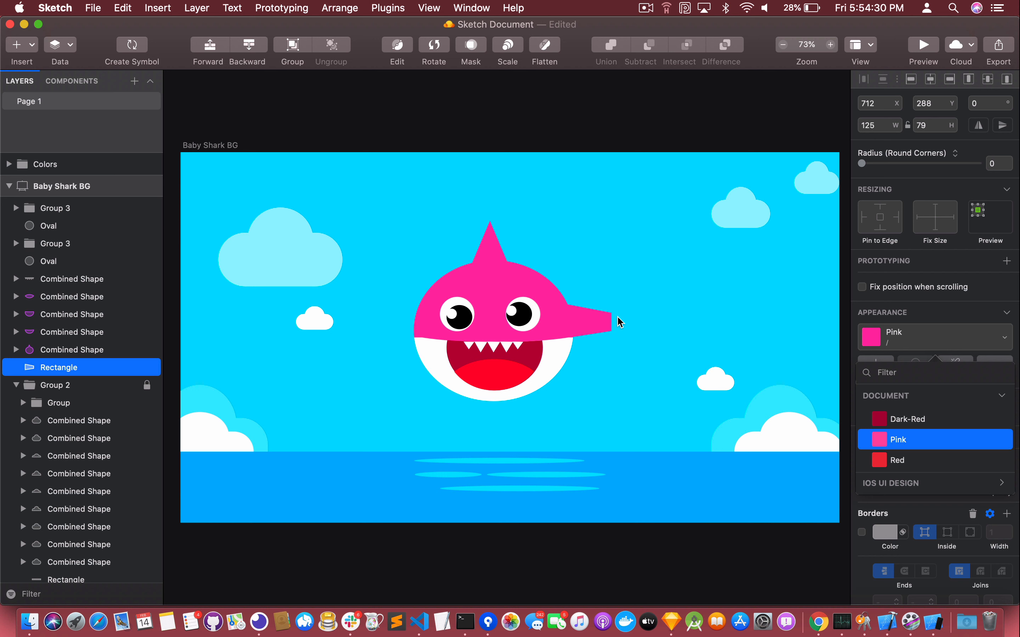
pyautogui.click(641, 251)
pyautogui.click(641, 251)
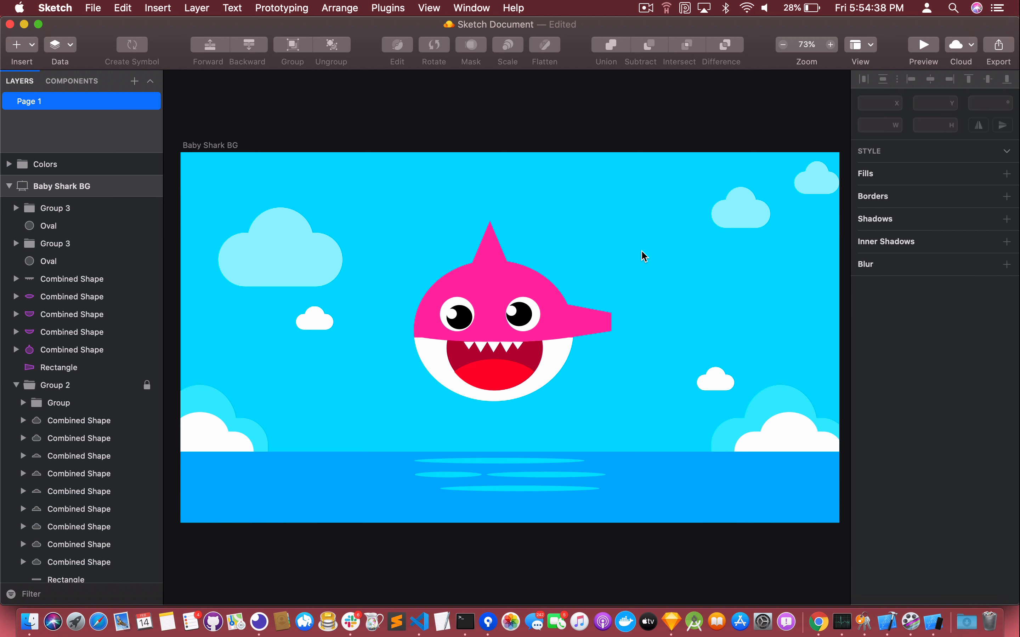
# Draw an upright oval about 88 by 124 over the tail base's outer end and apply the Pink layer style.
pyautogui.press('o')
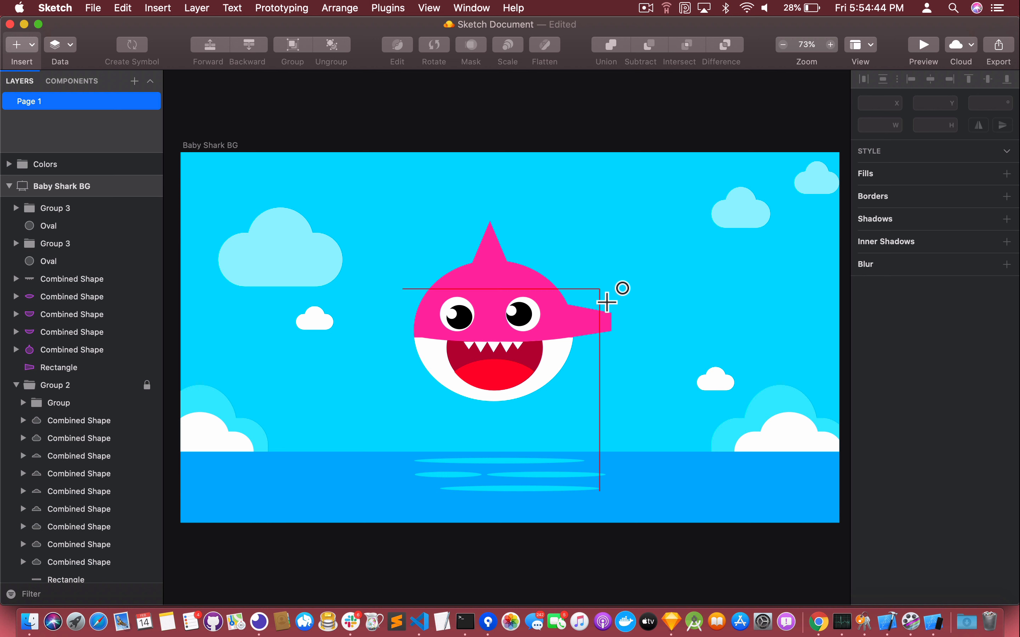
pyautogui.moveTo(606, 302); pyautogui.dragTo(619, 333)
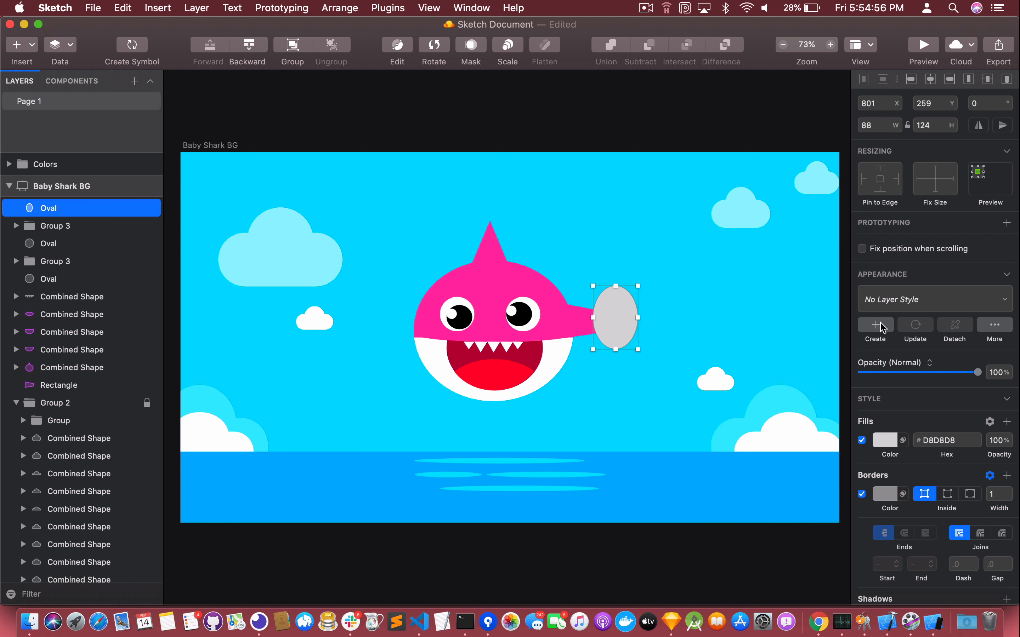
pyautogui.click(910, 299)
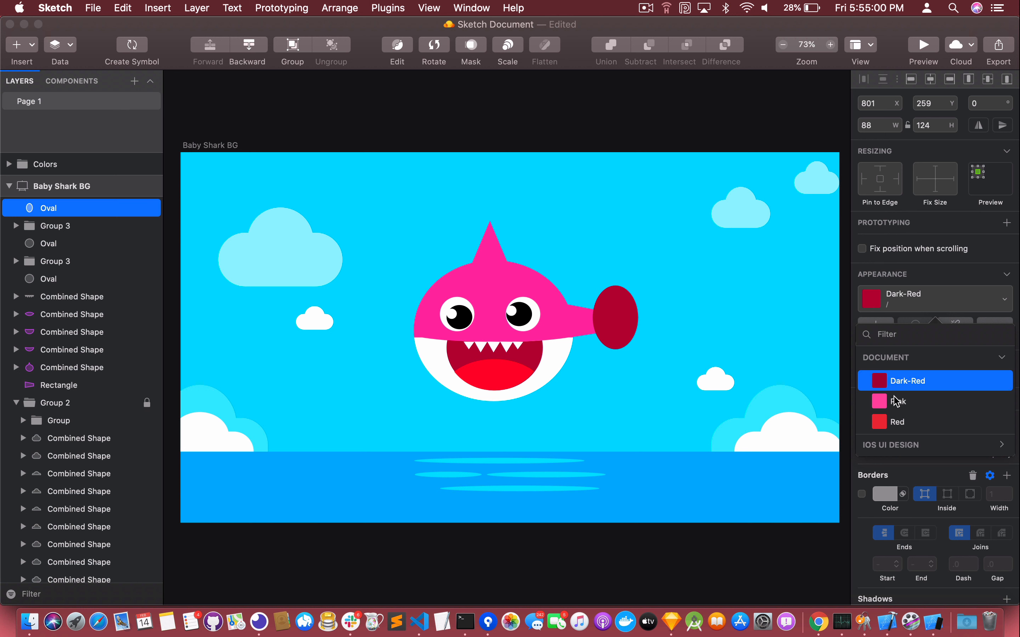
pyautogui.click(689, 330)
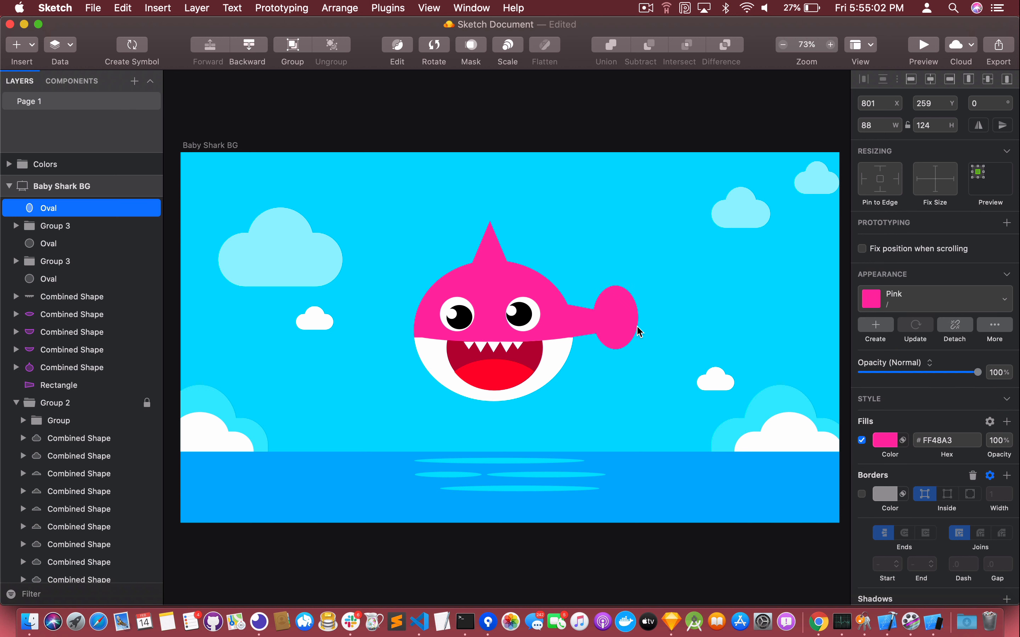
# Duplicate the pink tail oval, shift the copy right to X 826, Y 259, and apply the Dark-Red layer style.
pyautogui.press('super+d')
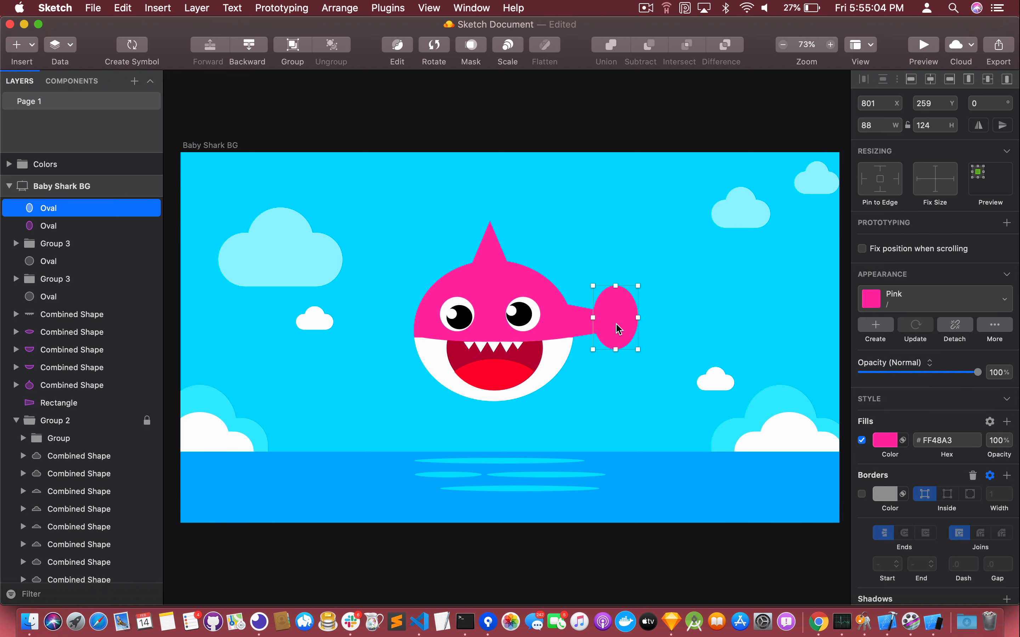
pyautogui.moveTo(614, 326); pyautogui.dragTo(632, 330)
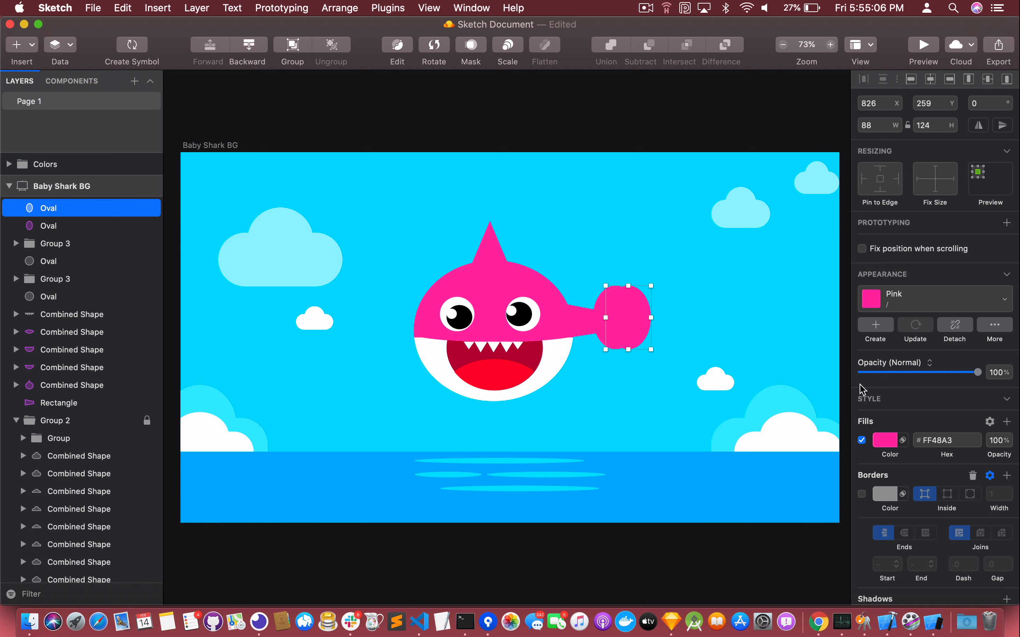
pyautogui.click(889, 440)
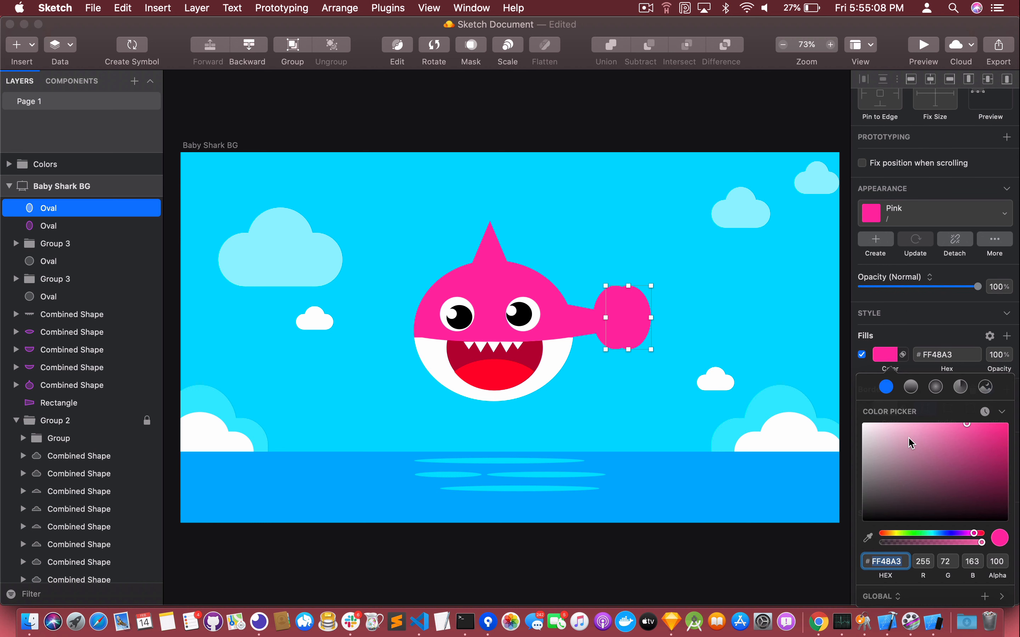
pyautogui.press('Escape')
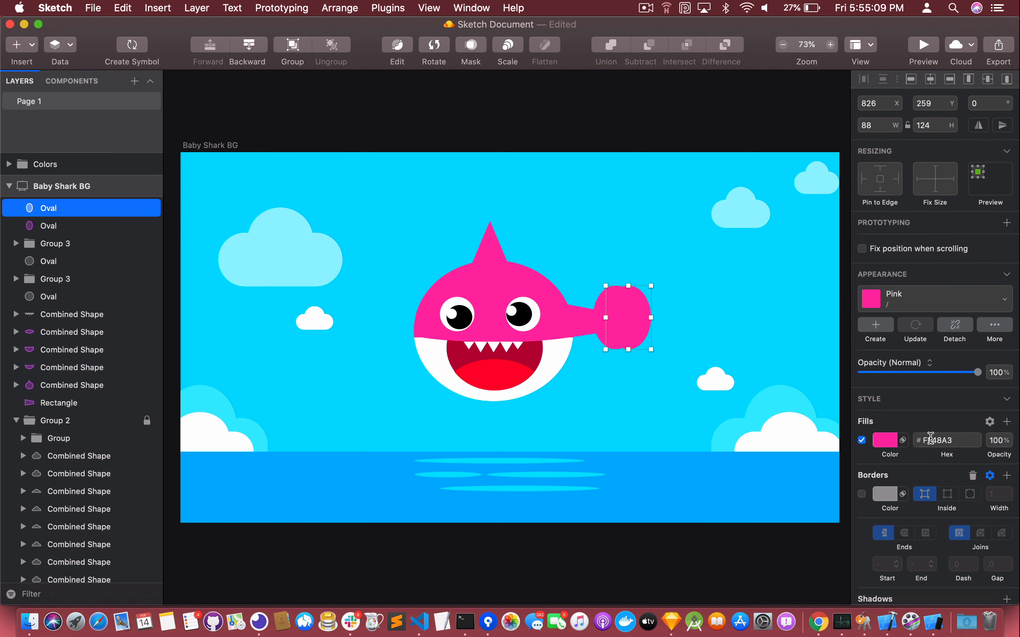
pyautogui.click(893, 303)
pyautogui.click(893, 383)
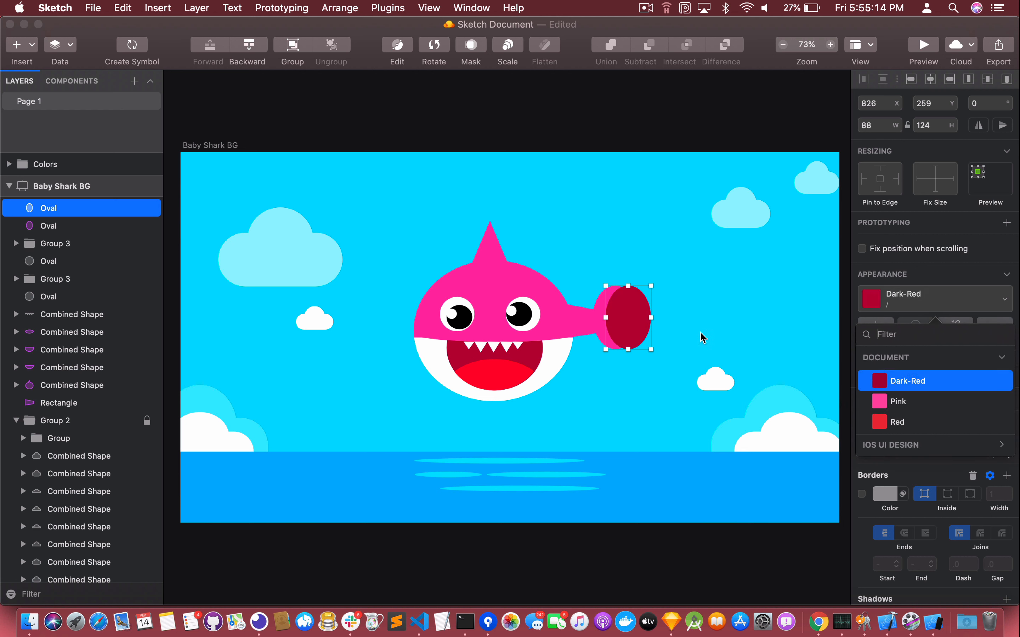
# Enlarge the dark-red oval to about 105 by 156 and position it at X 837, Y 237 over the pink oval's outer side.
pyautogui.click(650, 286)
pyautogui.moveTo(650, 286); pyautogui.dragTo(659, 269)
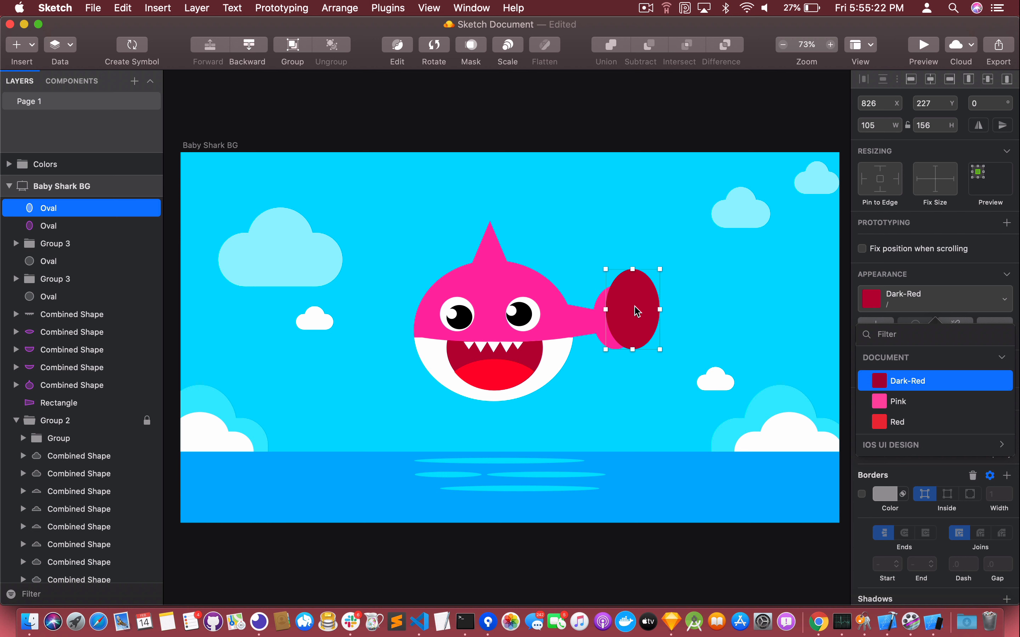
pyautogui.moveTo(637, 311); pyautogui.dragTo(638, 316)
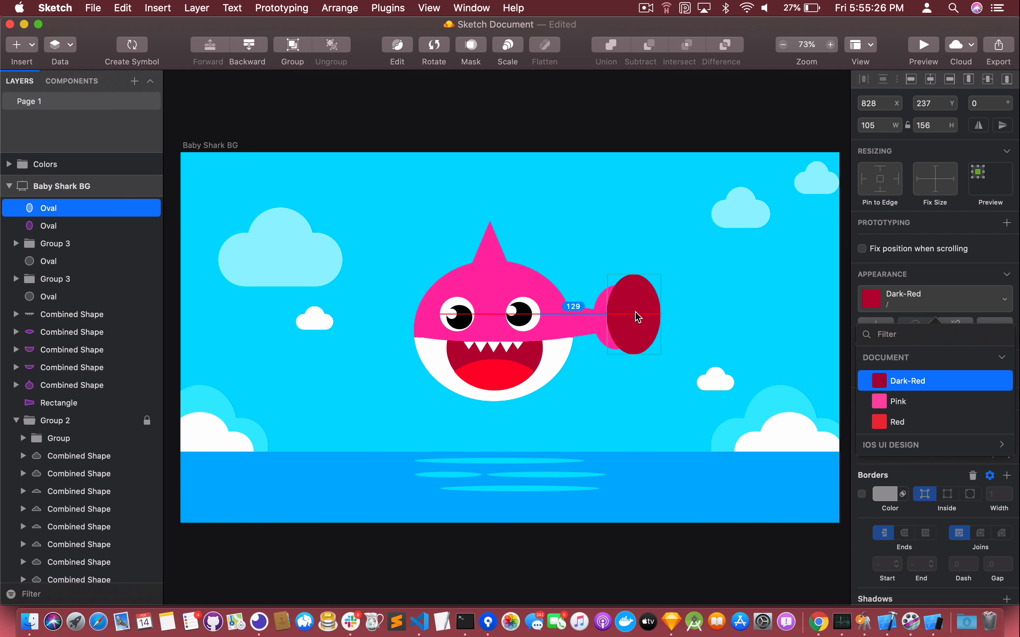
pyautogui.moveTo(638, 316); pyautogui.dragTo(639, 314)
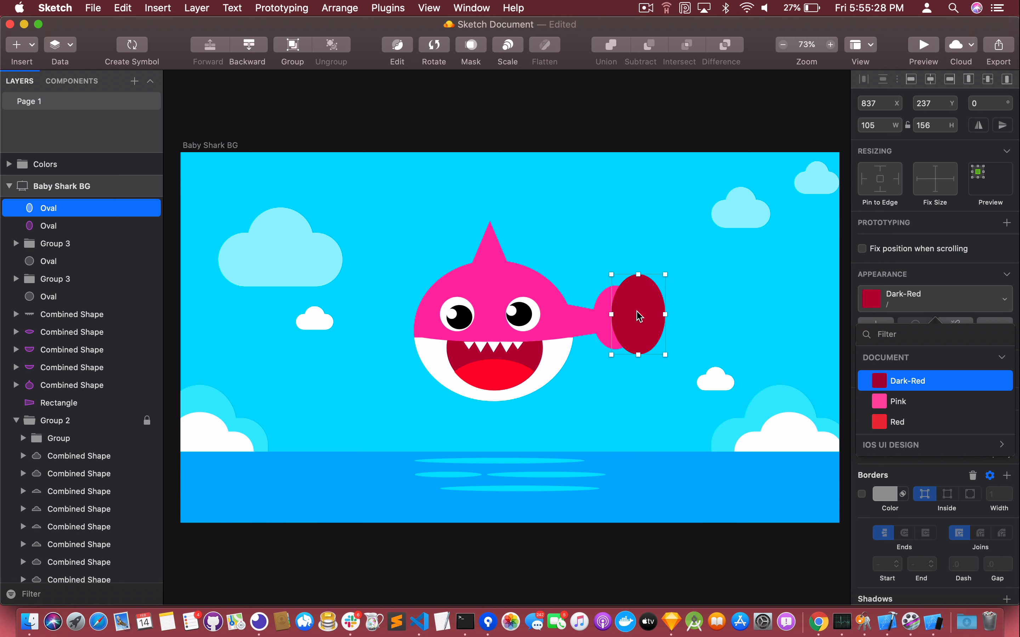
# Subtract the dark-red oval from the pink oval to form a crescent tail fin.
pyautogui.keyDown('shift'); pyautogui.click(603, 325); pyautogui.keyUp('shift')
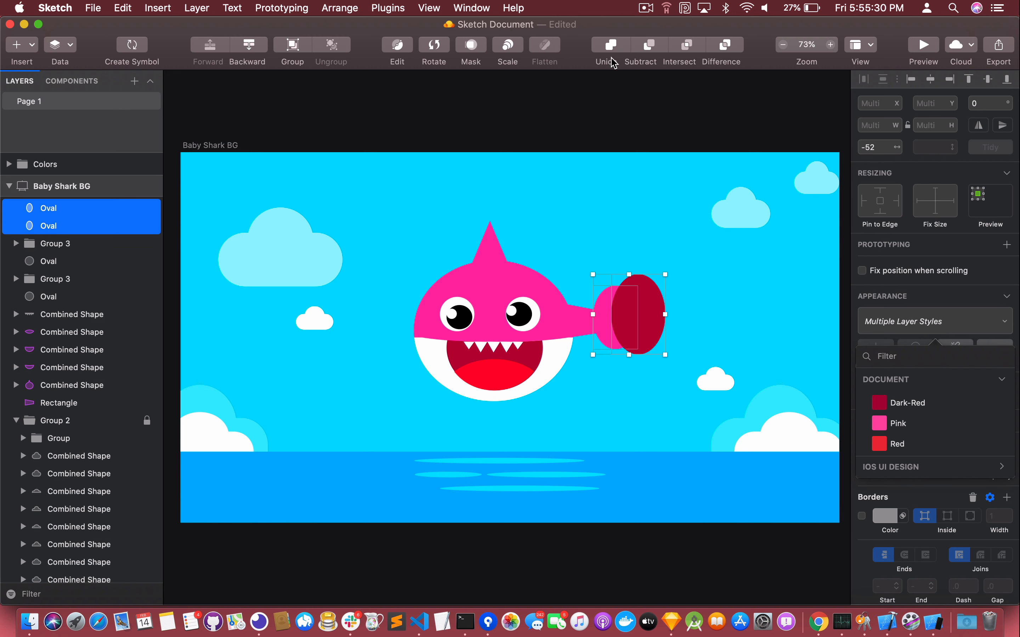
pyautogui.click(643, 50)
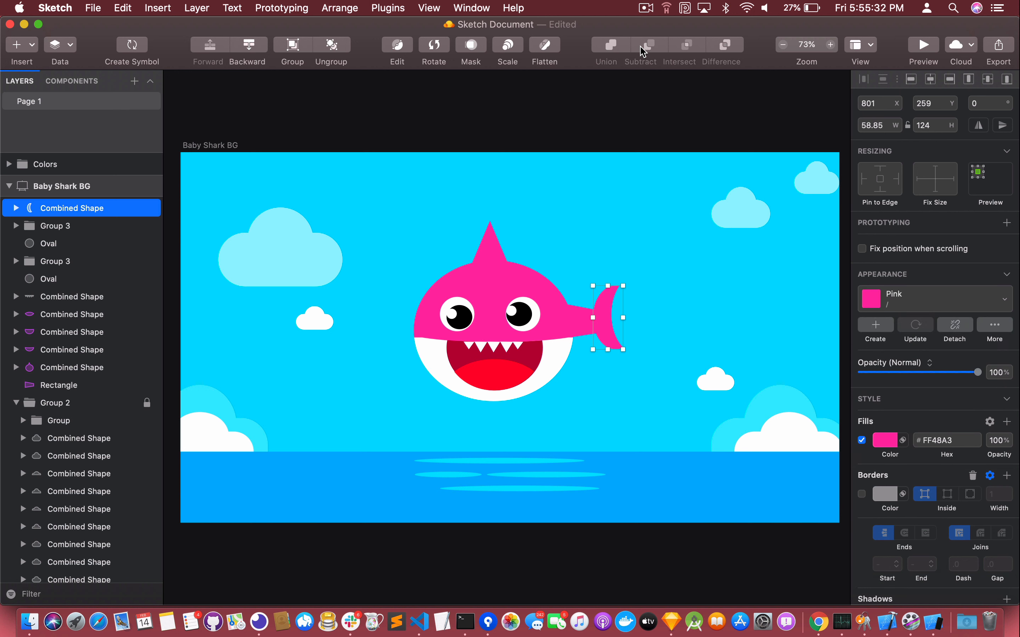
pyautogui.click(662, 275)
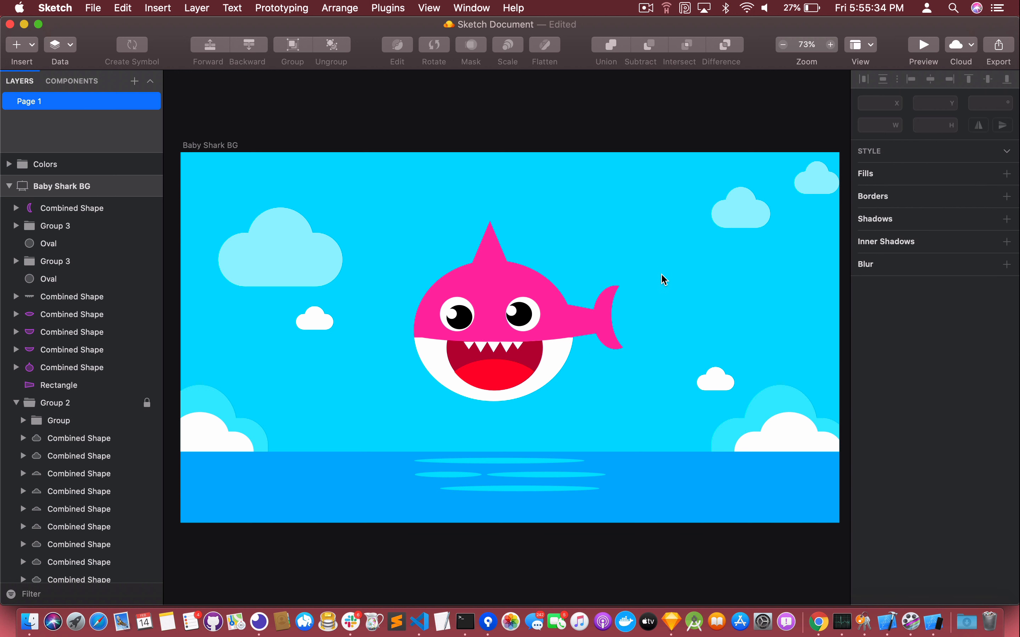
# Dismiss the malware alert and unite the crescent tail fin with the tapered tail base using Union.
pyautogui.click(580, 330)
pyautogui.keyDown('shift'); pyautogui.click(610, 314); pyautogui.keyUp('shift')
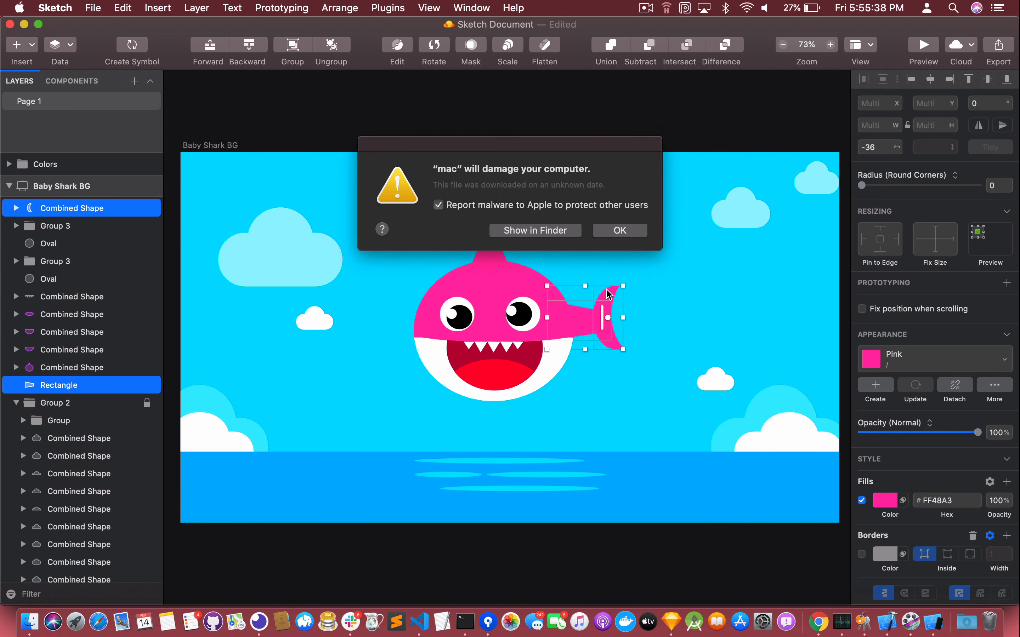
pyautogui.click(618, 230)
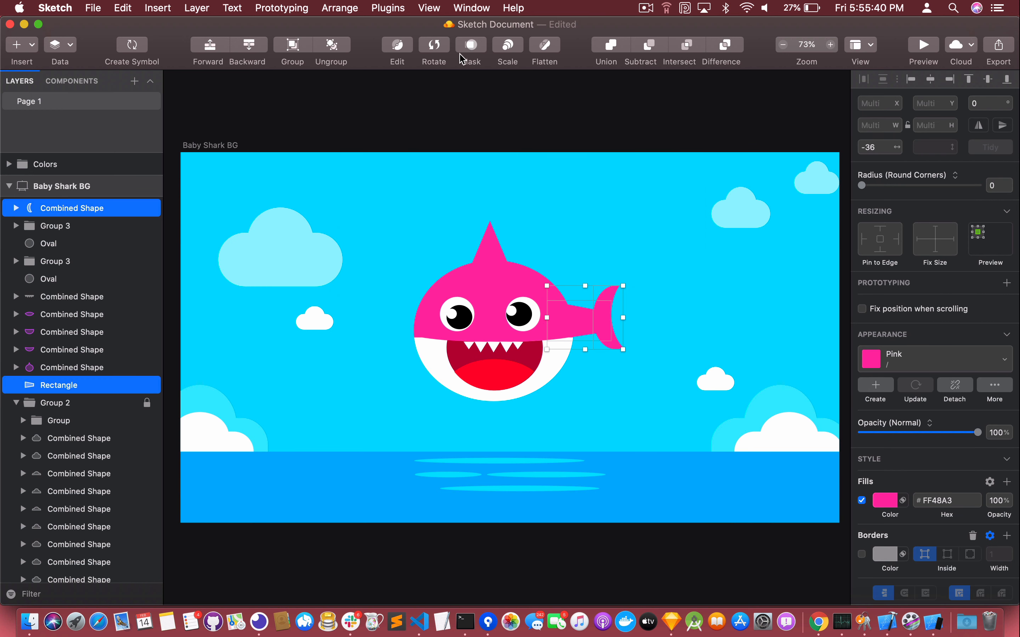
pyautogui.click(614, 49)
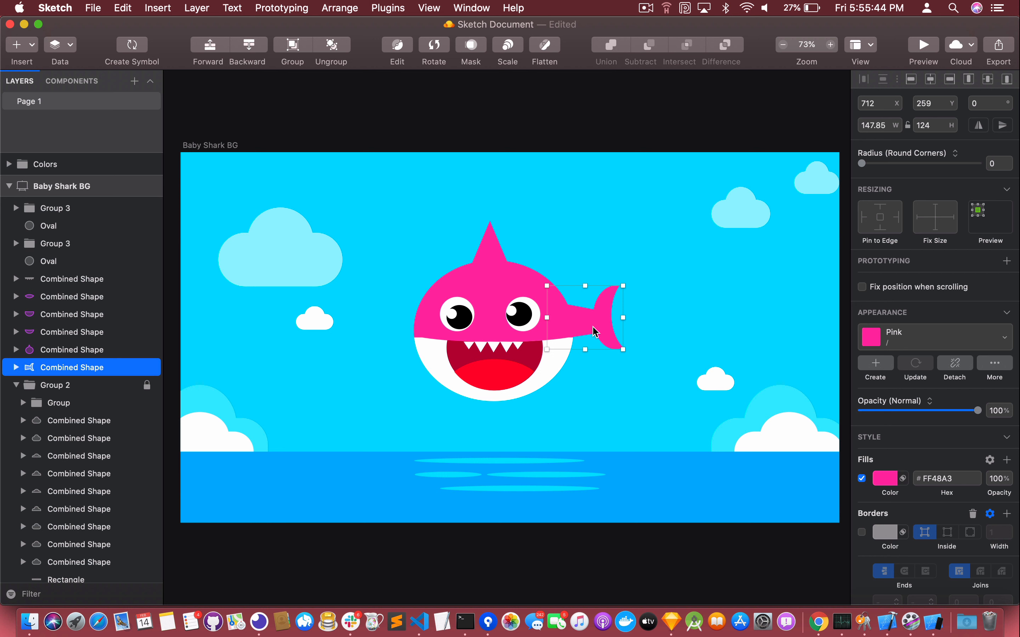
# Nudge the united pink tail toward the shark's body, to X 698, Y 262.
pyautogui.hotkey('shift', 'Left')
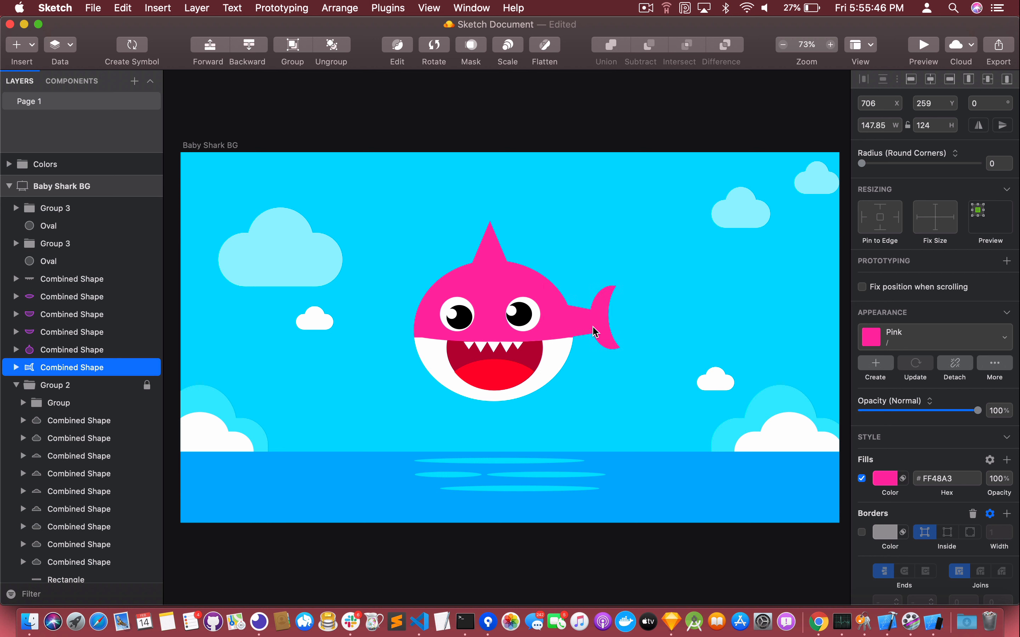
pyautogui.press('Left')
pyautogui.press('Left')
pyautogui.press('Left')
pyautogui.press('Left')
pyautogui.press('Down')
pyautogui.press('Down')
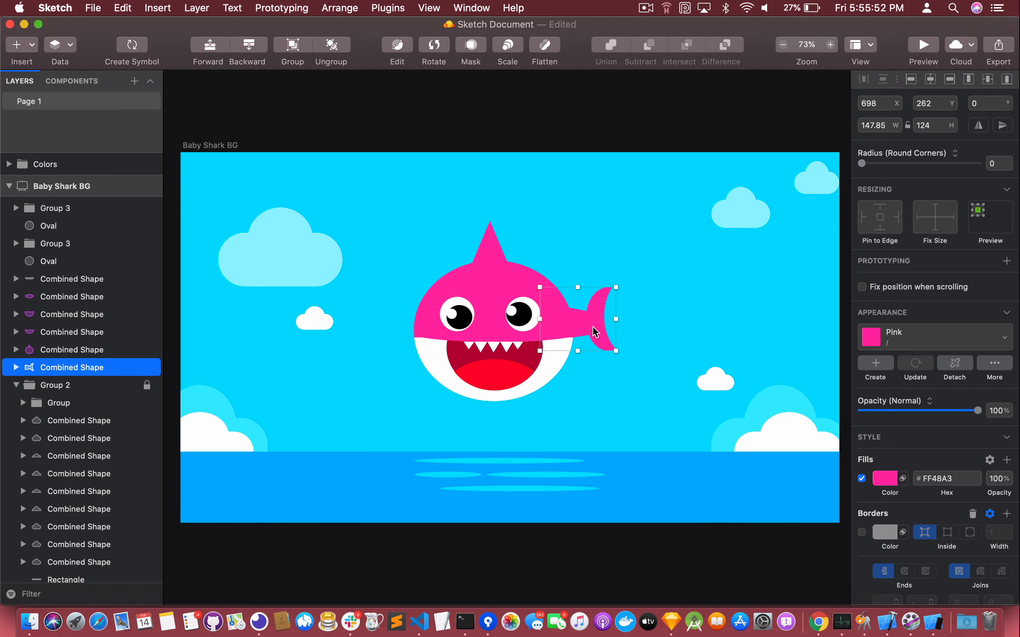
pyautogui.click(605, 200)
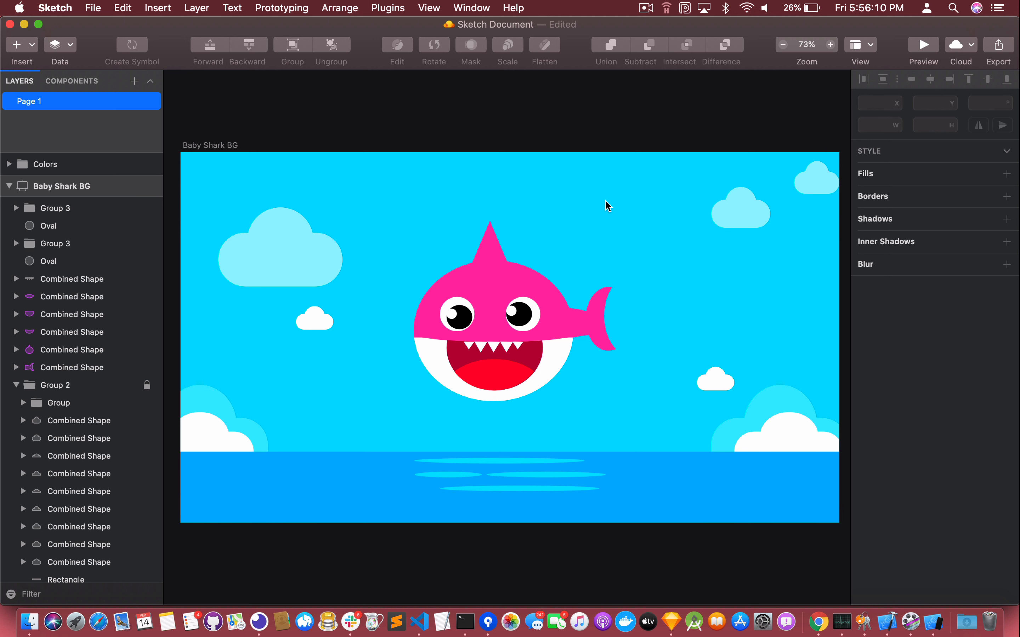
pyautogui.click(597, 303)
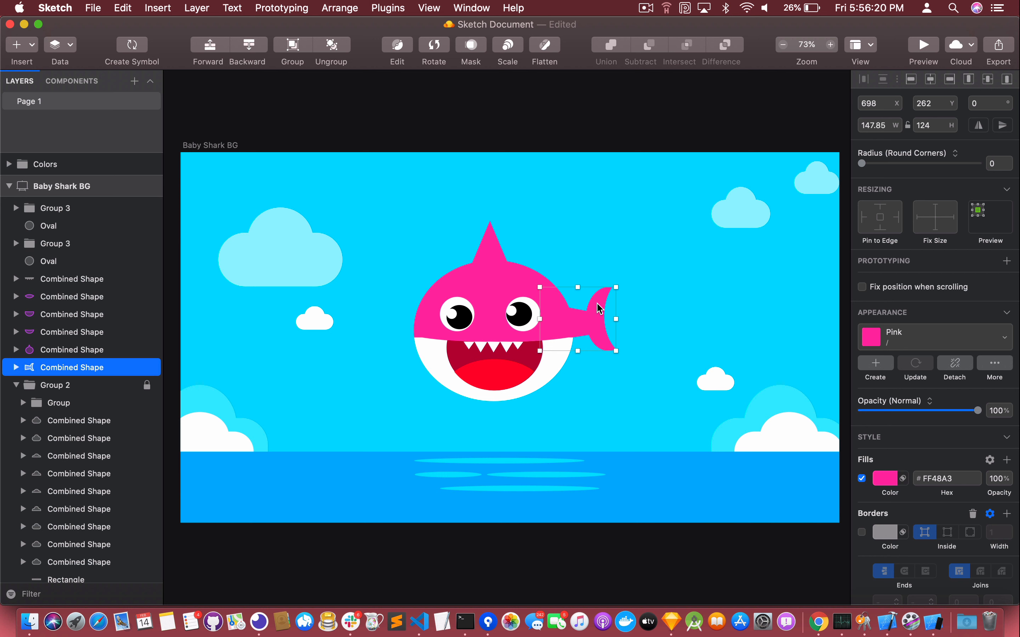
pyautogui.click(651, 254)
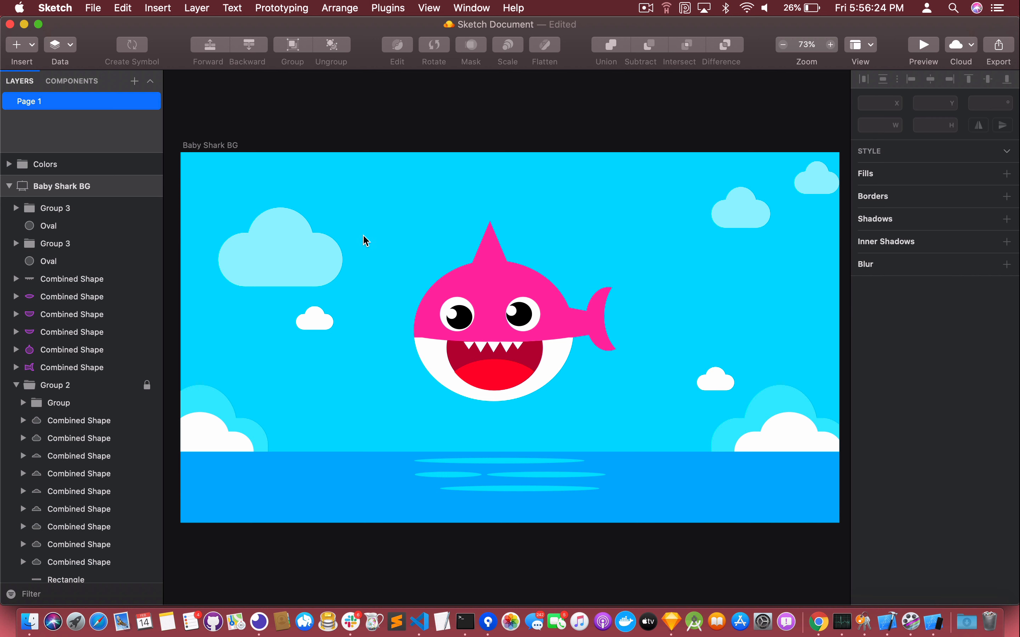
pyautogui.press('l')
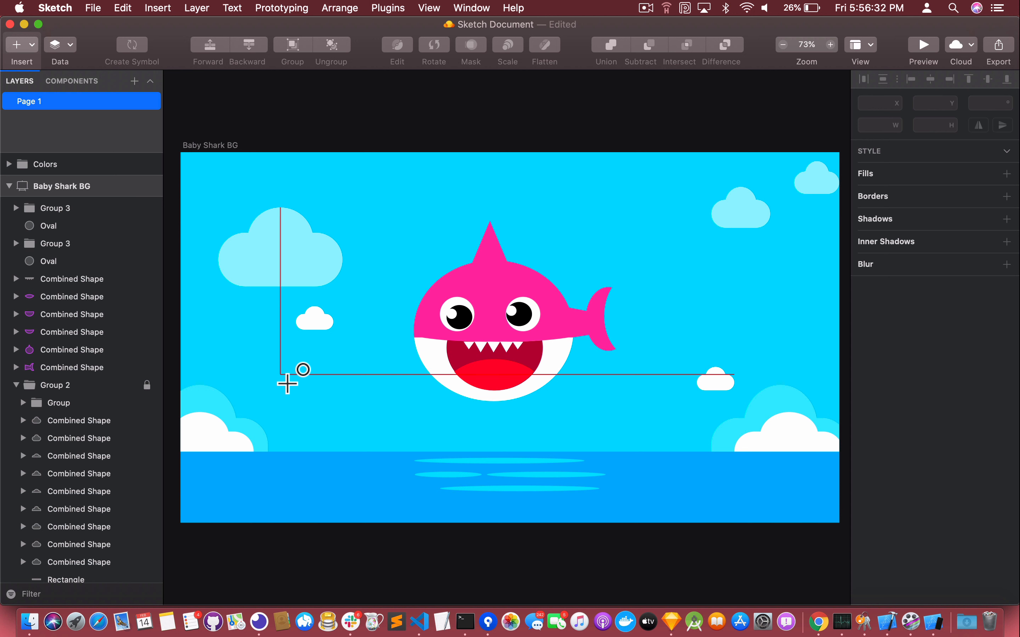
pyautogui.moveTo(286, 381); pyautogui.dragTo(394, 411)
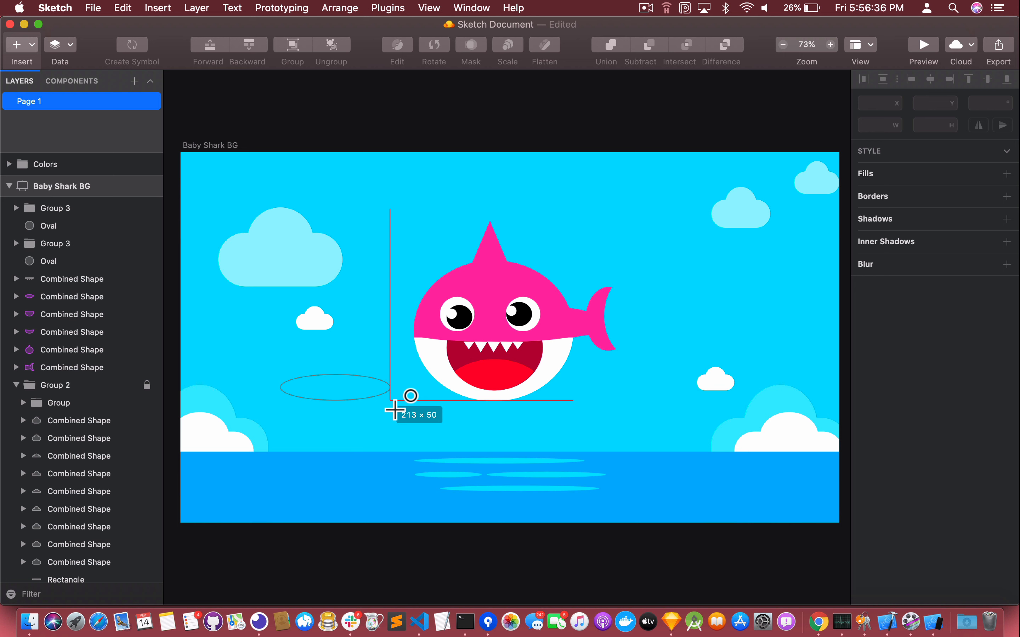
pyautogui.moveTo(394, 411); pyautogui.dragTo(387, 397)
pyautogui.click(387, 397)
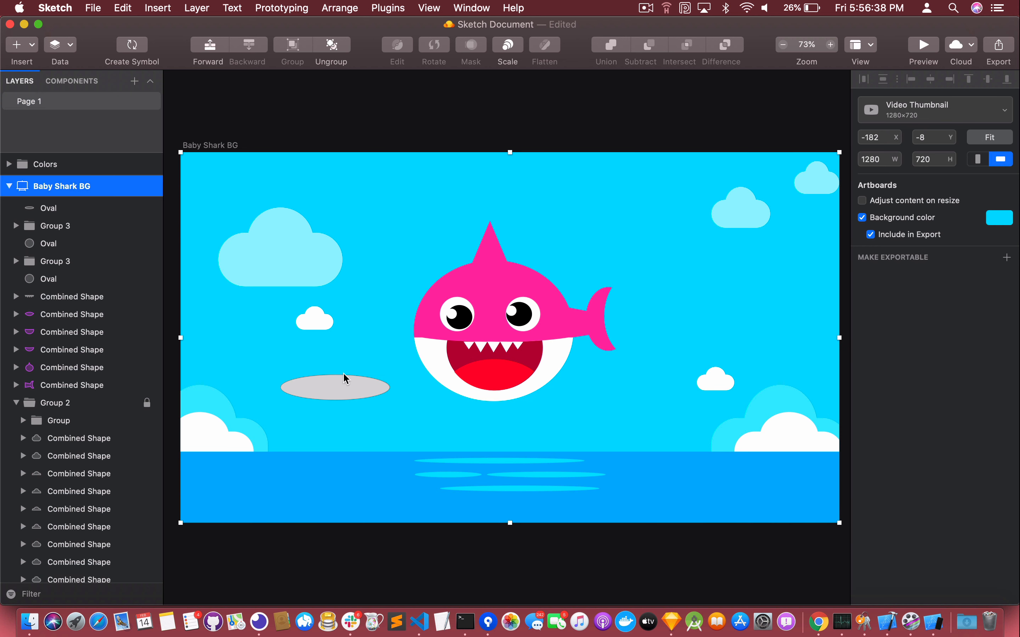
pyautogui.press('super+z')
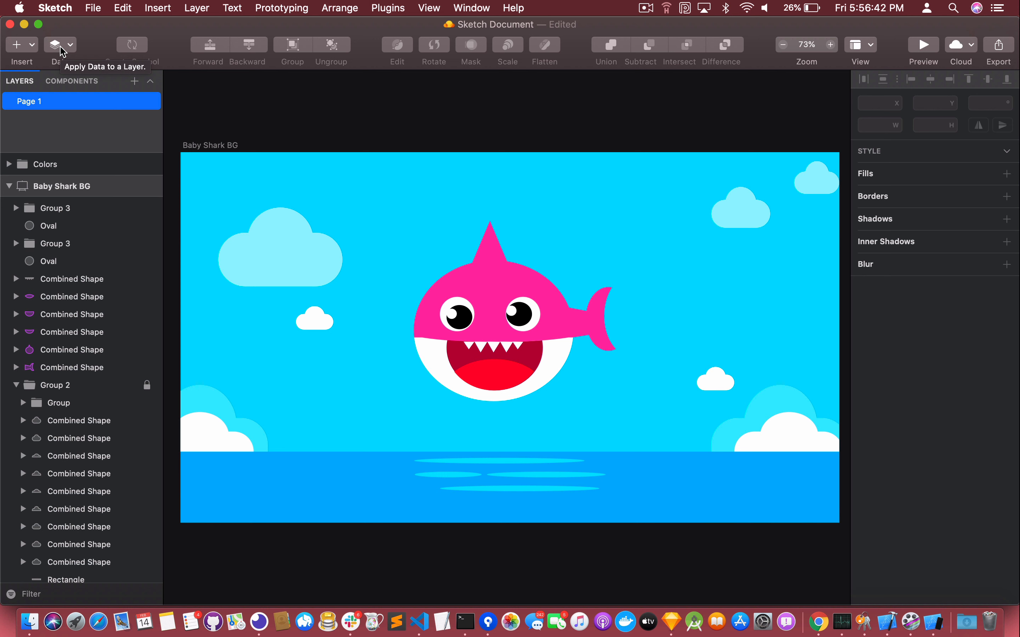
pyautogui.click(32, 44)
pyautogui.moveTo(126, 64)
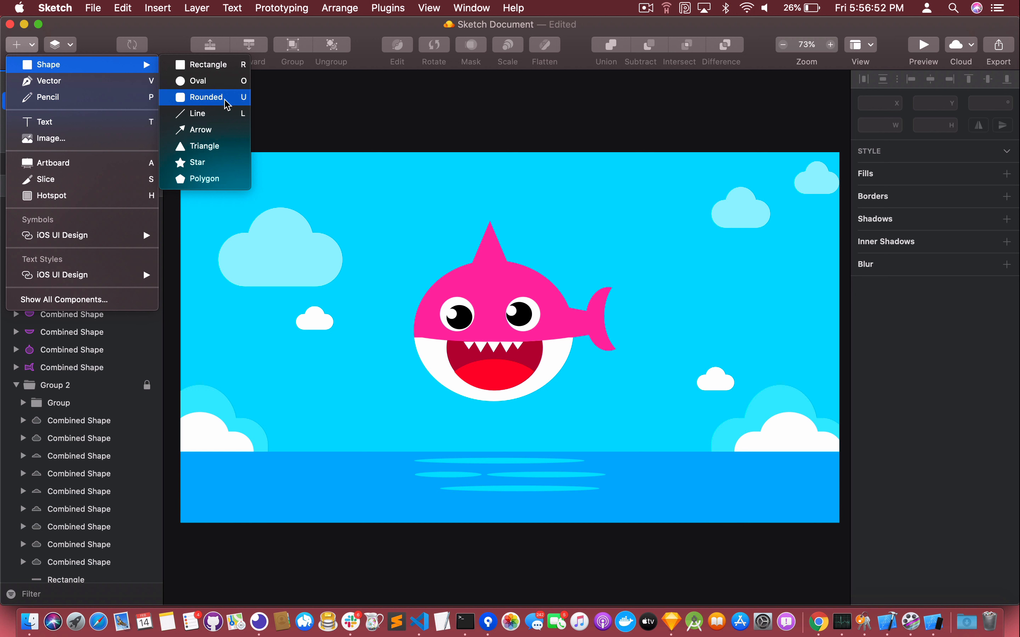
pyautogui.click(214, 147)
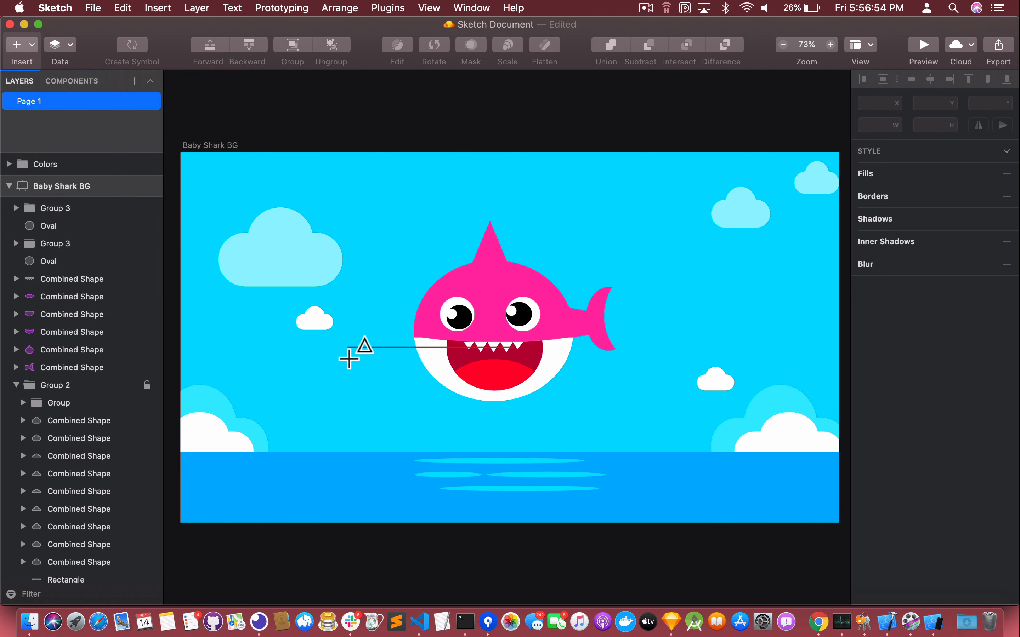
pyautogui.moveTo(328, 360); pyautogui.dragTo(415, 360)
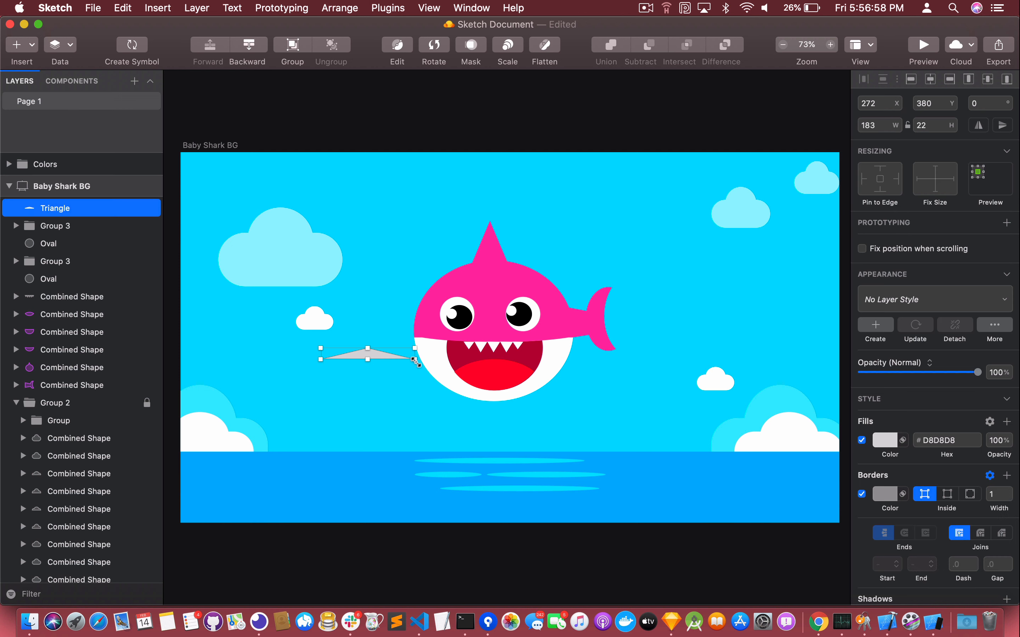
pyautogui.press('Delete')
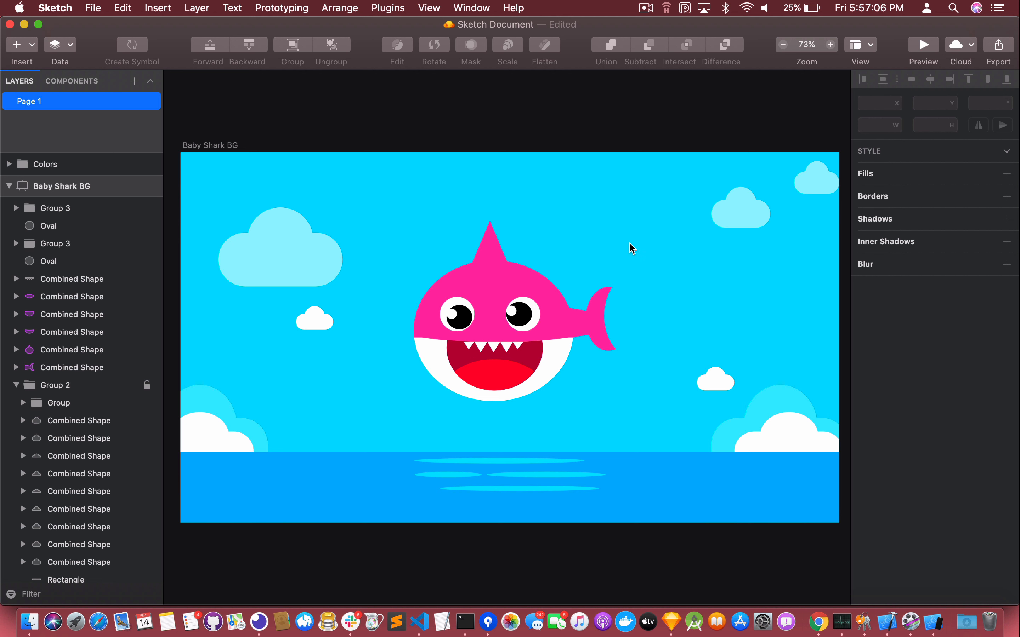
# Duplicate the pink tail above the original and delete the copy's tapered rectangle, leaving only the crescent.
pyautogui.click(601, 323)
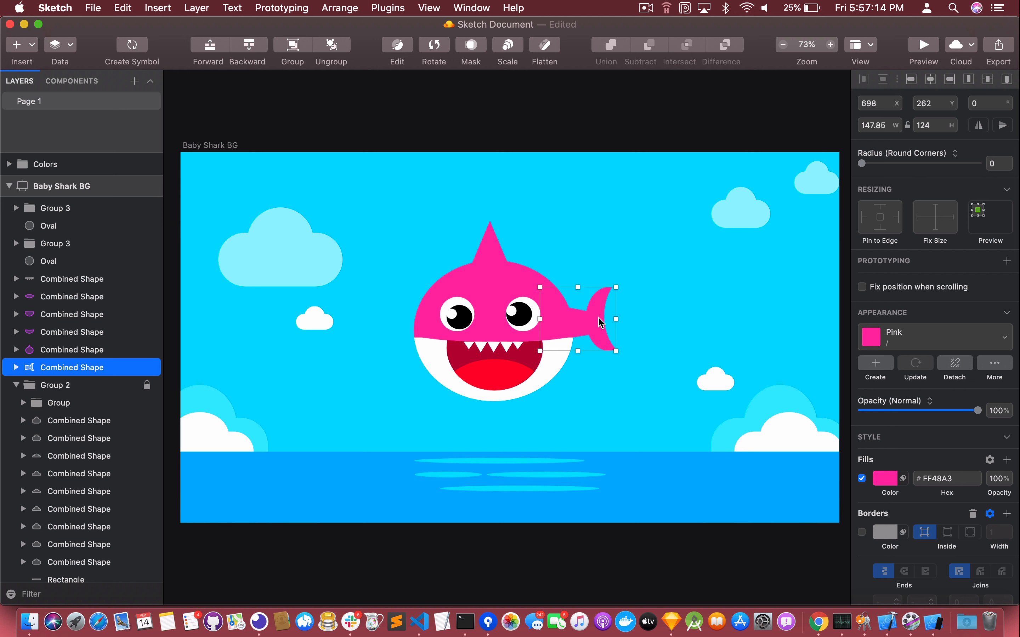
pyautogui.moveTo(601, 323); pyautogui.dragTo(631, 248)
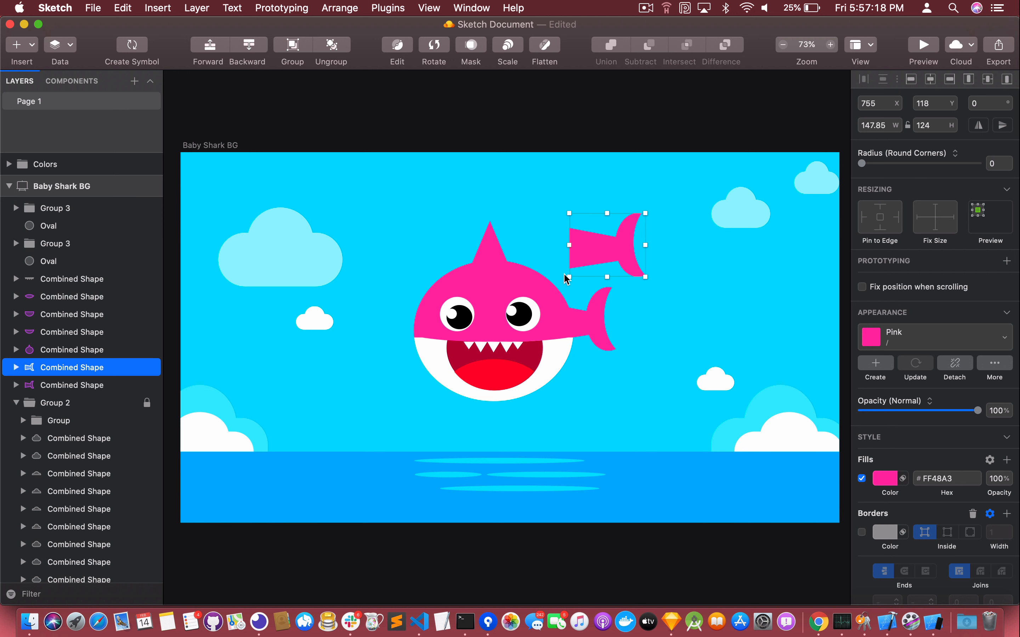
pyautogui.click(16, 368)
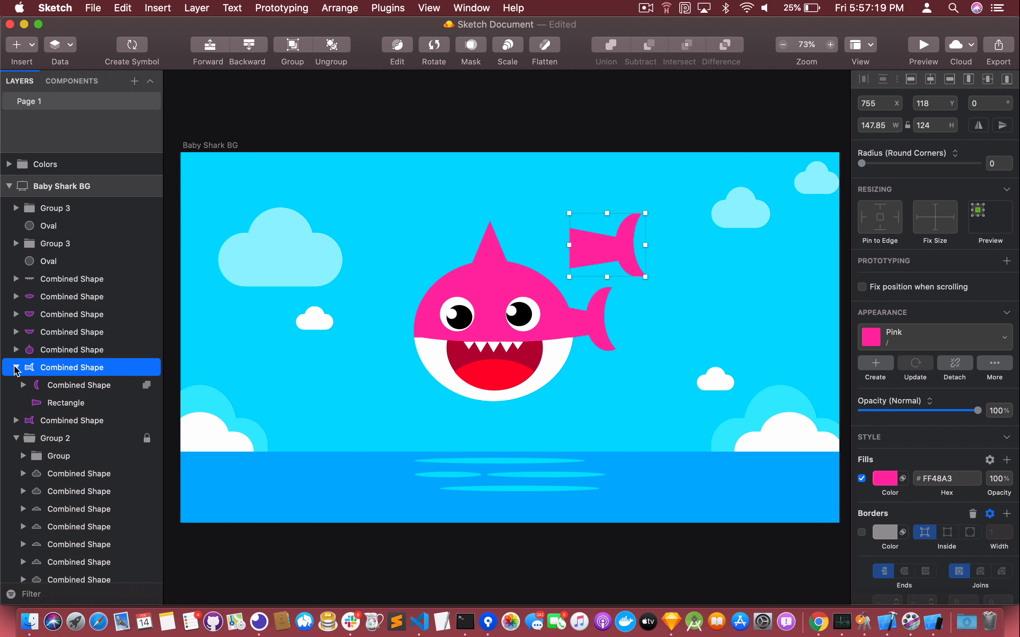
pyautogui.click(75, 407)
pyautogui.press('BackSpace')
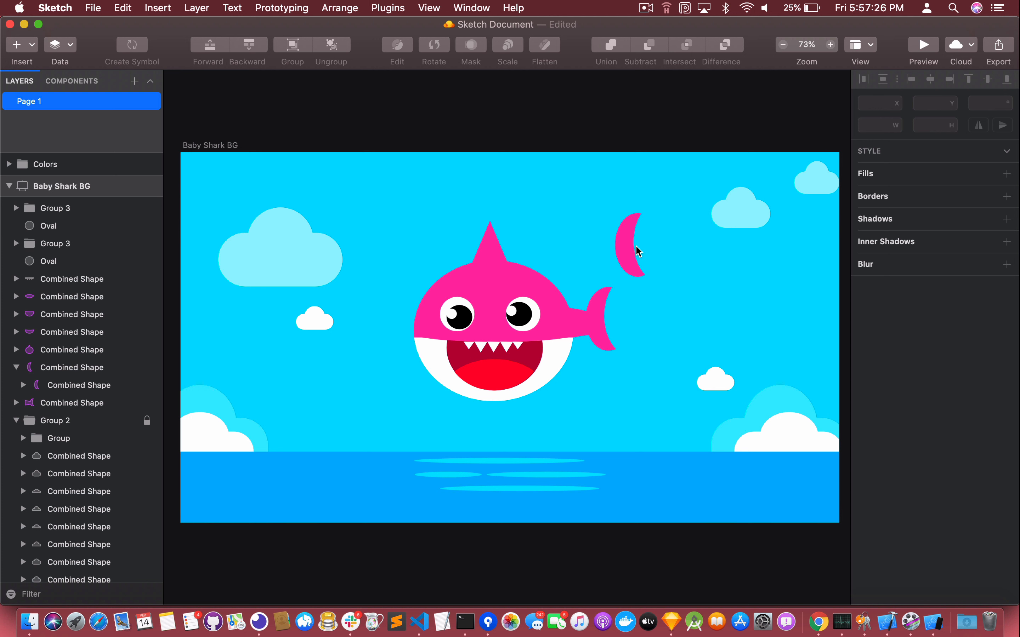
# Move the crescent to X 393, Y 306 at the body's left side and rotate both its ovals to -113° as a side fin.
pyautogui.moveTo(629, 251); pyautogui.dragTo(572, 253)
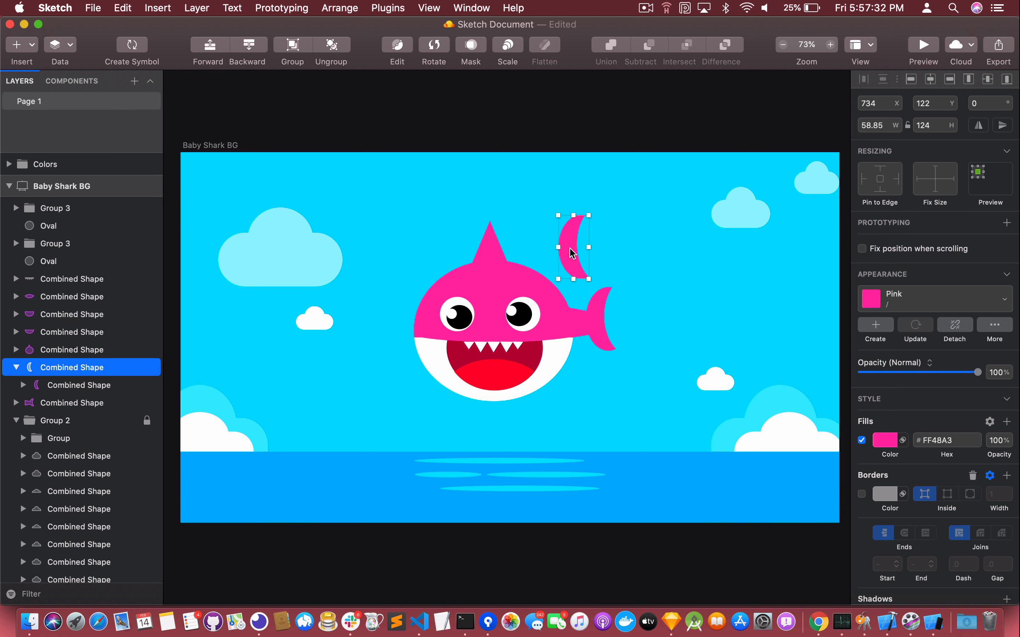
pyautogui.moveTo(572, 253); pyautogui.dragTo(397, 348)
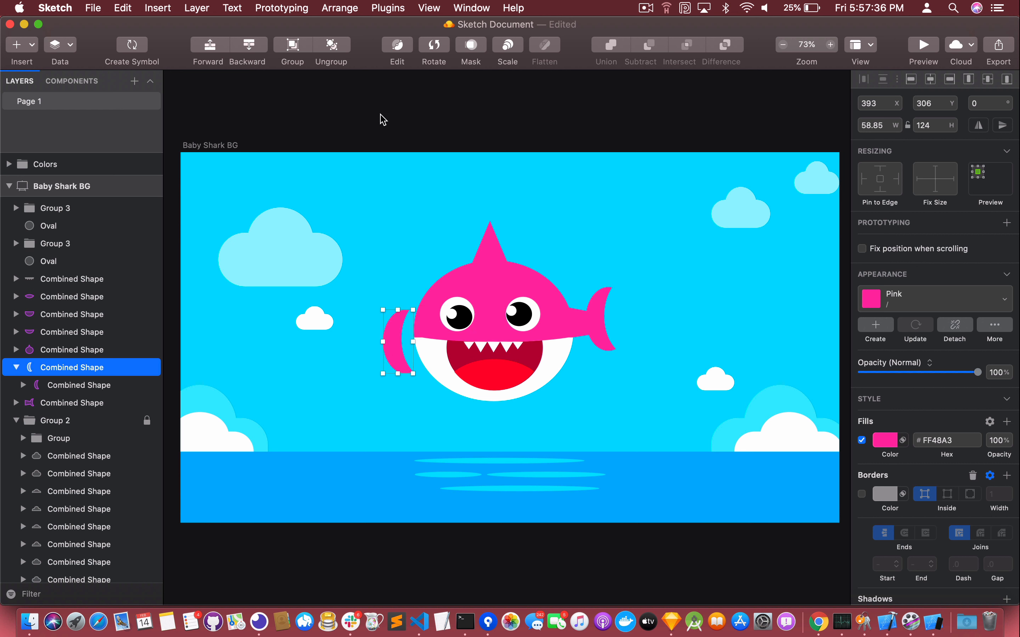
pyautogui.click(397, 45)
pyautogui.click(411, 243)
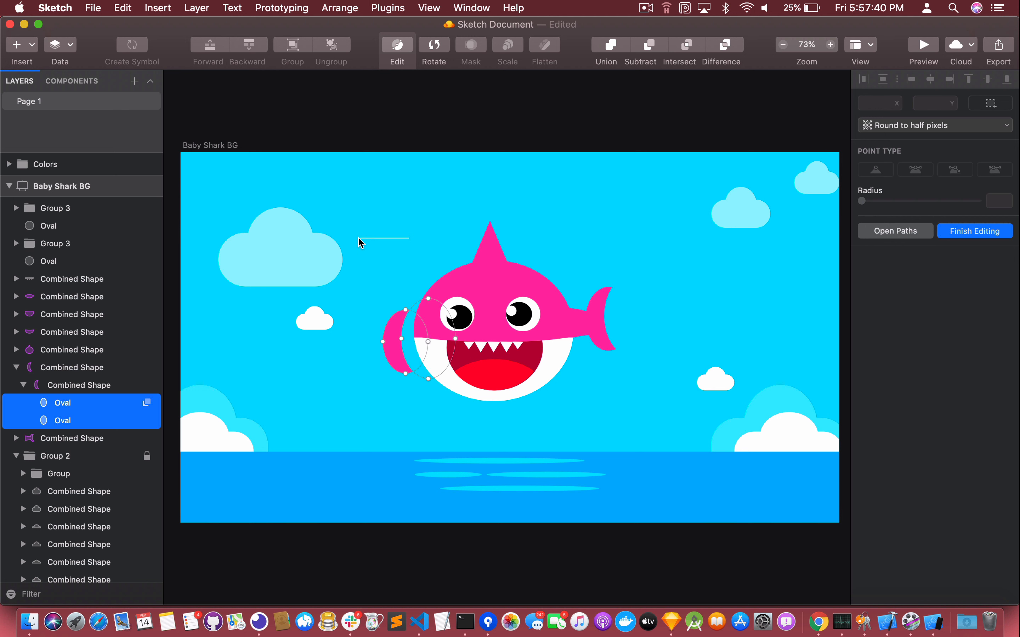
pyautogui.click(443, 50)
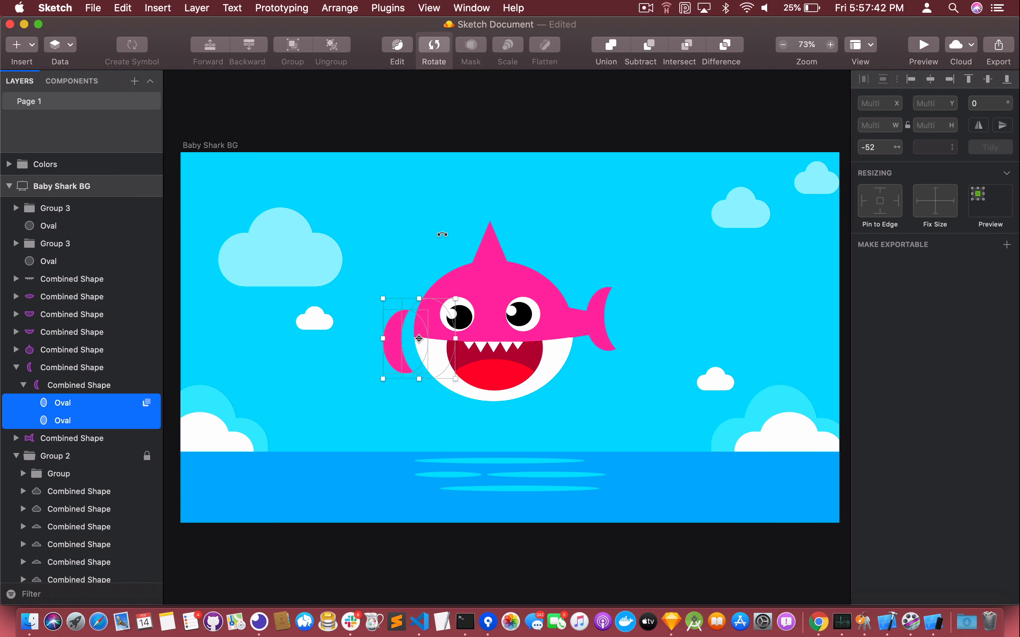
pyautogui.moveTo(439, 234); pyautogui.dragTo(256, 344)
pyautogui.moveTo(502, 260); pyautogui.dragTo(502, 261)
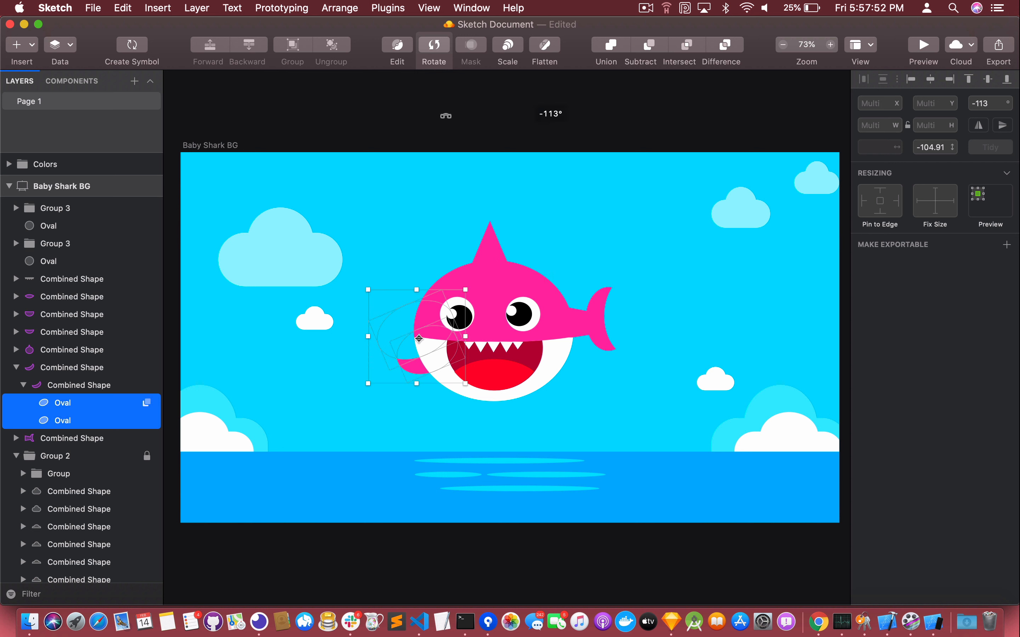
pyautogui.press('Escape')
pyautogui.click(370, 113)
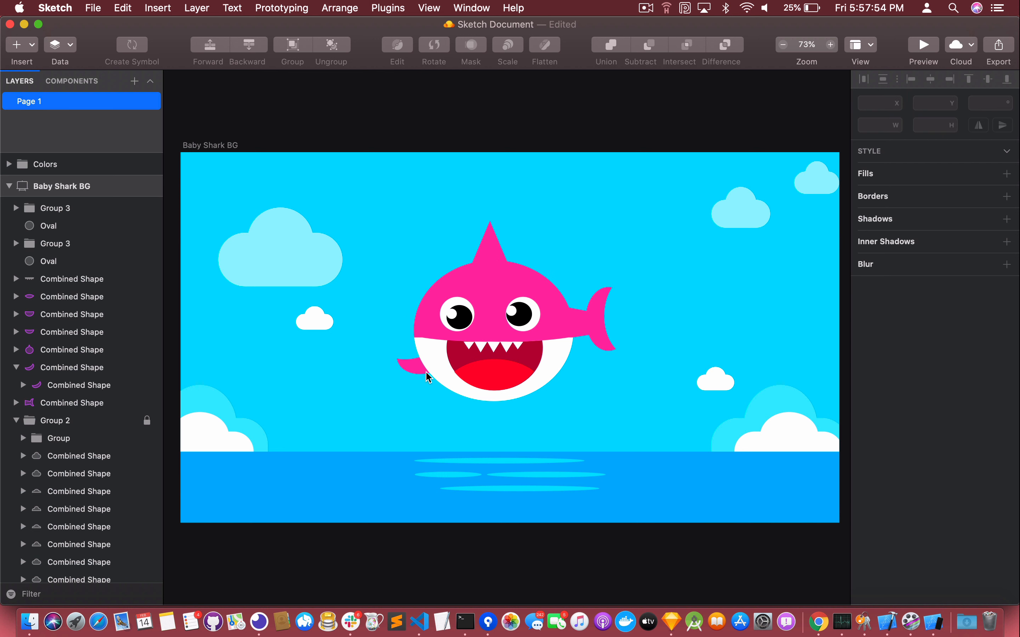
# Nudge the left side fin down and outward to X 410.22, Y 357.57.
pyautogui.click(407, 370)
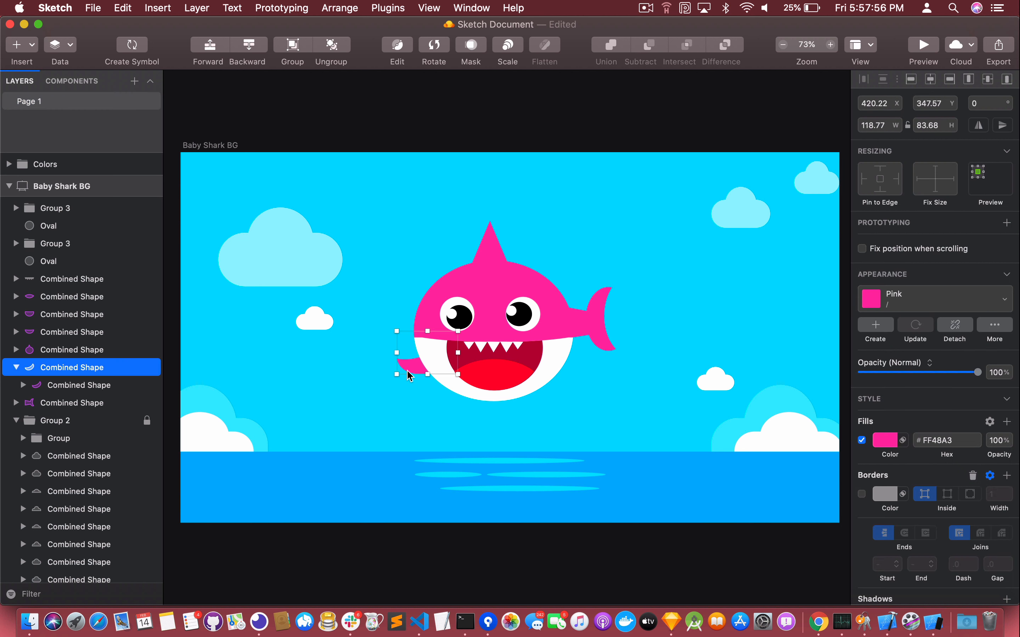
pyautogui.hotkey('shift', 'Down')
pyautogui.hotkey('shift', 'Down')
pyautogui.hotkey('shift', 'Left')
pyautogui.hotkey('shift', 'Up')
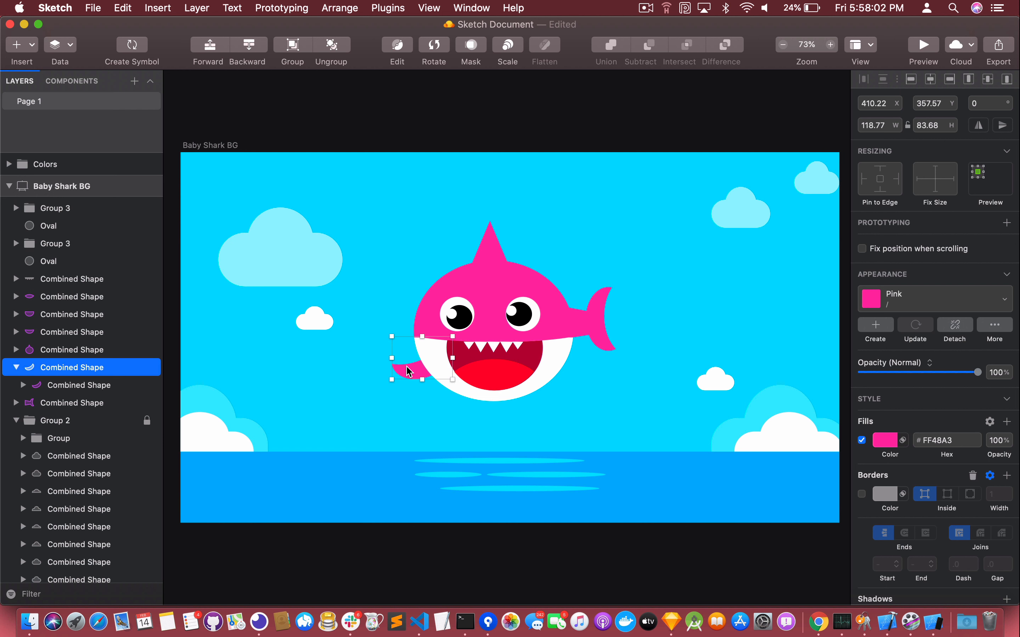
# Duplicate the left side fin, place the copy at X 666, Y 360 on the body's right side, and rotate it to 70°.
pyautogui.press('super+d')
pyautogui.moveTo(530, 361)
pyautogui.mouseDown()
pyautogui.moveTo(550, 359)
pyautogui.moveTo(538, 372)
pyautogui.mouseUp()
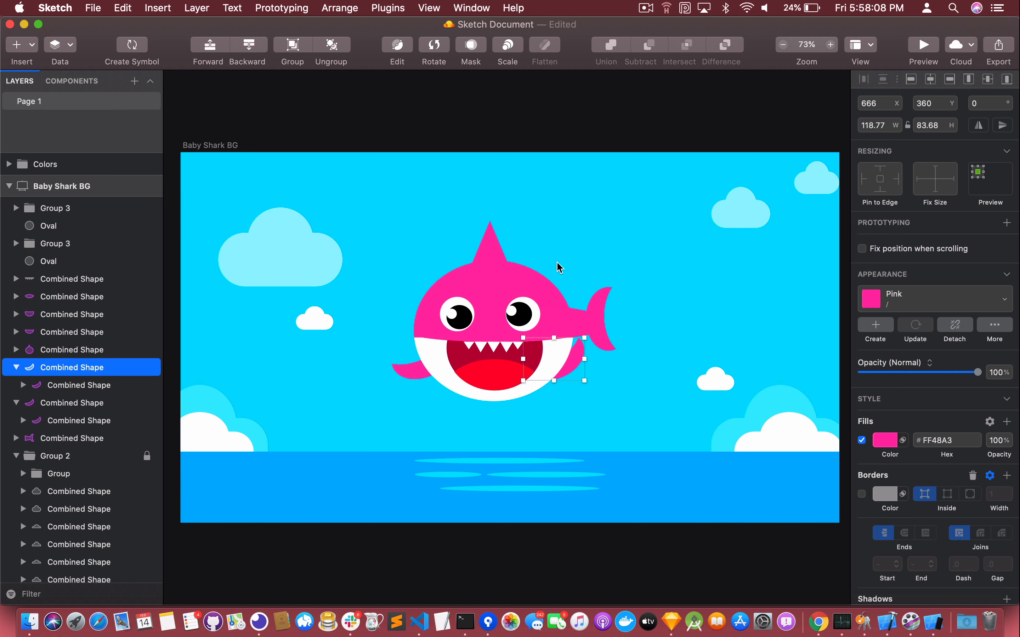
pyautogui.click(434, 49)
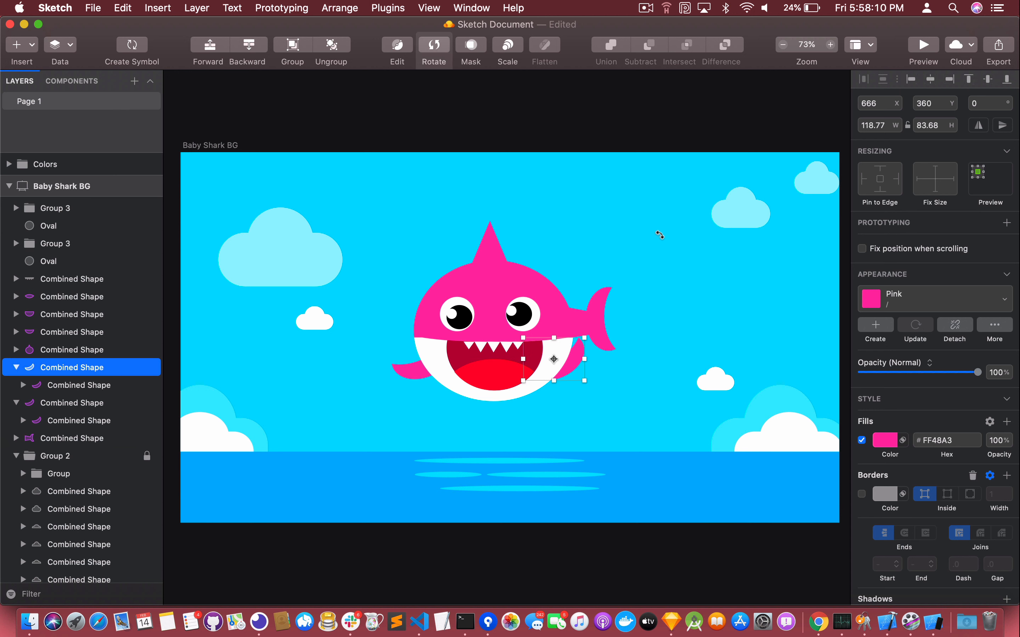
pyautogui.moveTo(663, 239); pyautogui.dragTo(686, 303)
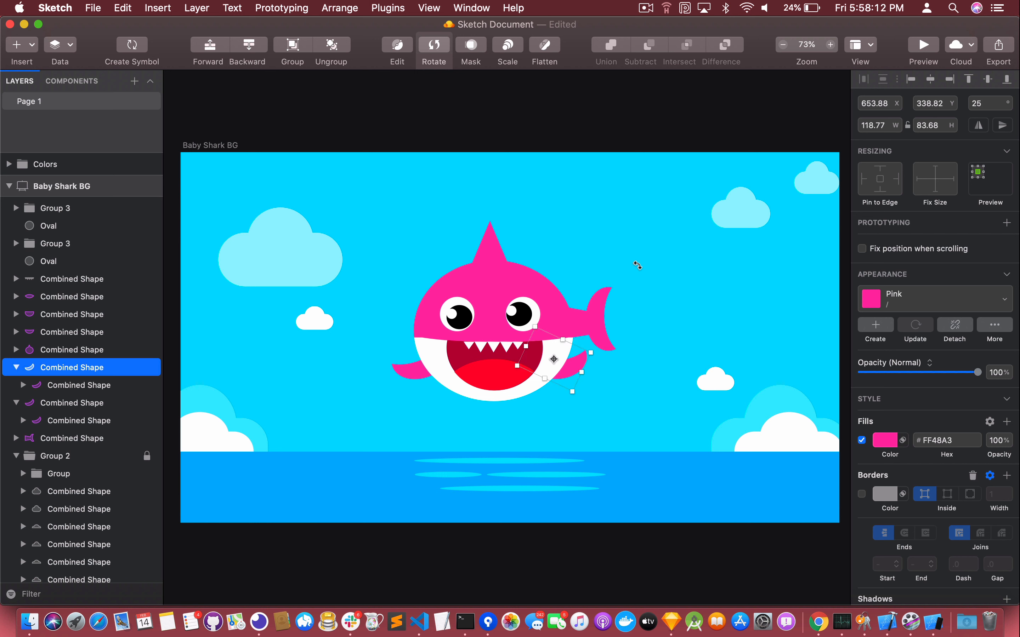
pyautogui.moveTo(638, 262); pyautogui.dragTo(679, 322)
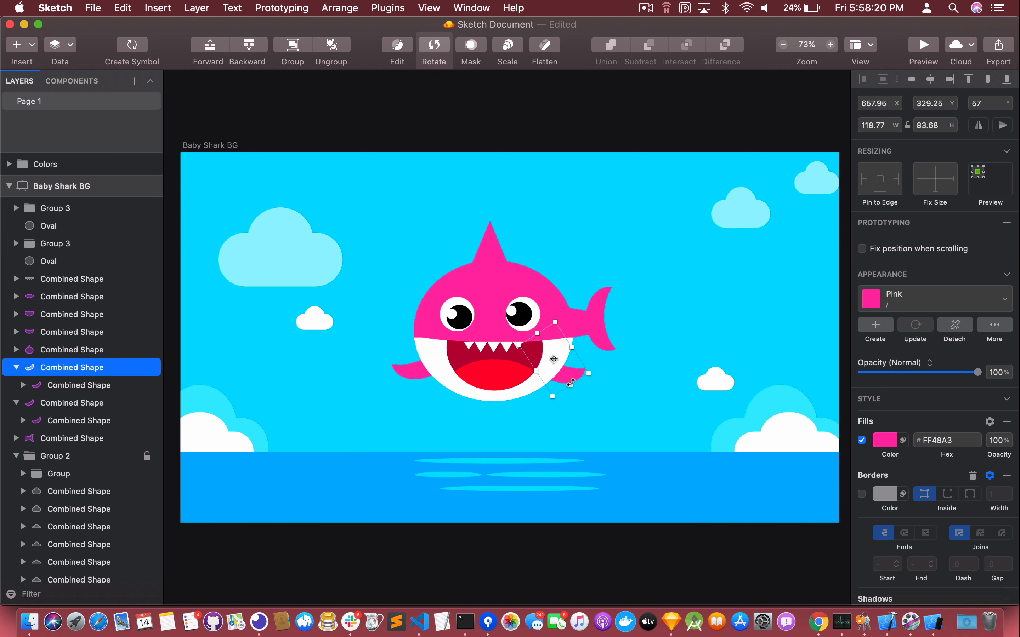
pyautogui.moveTo(578, 317); pyautogui.dragTo(595, 336)
pyautogui.press('Escape')
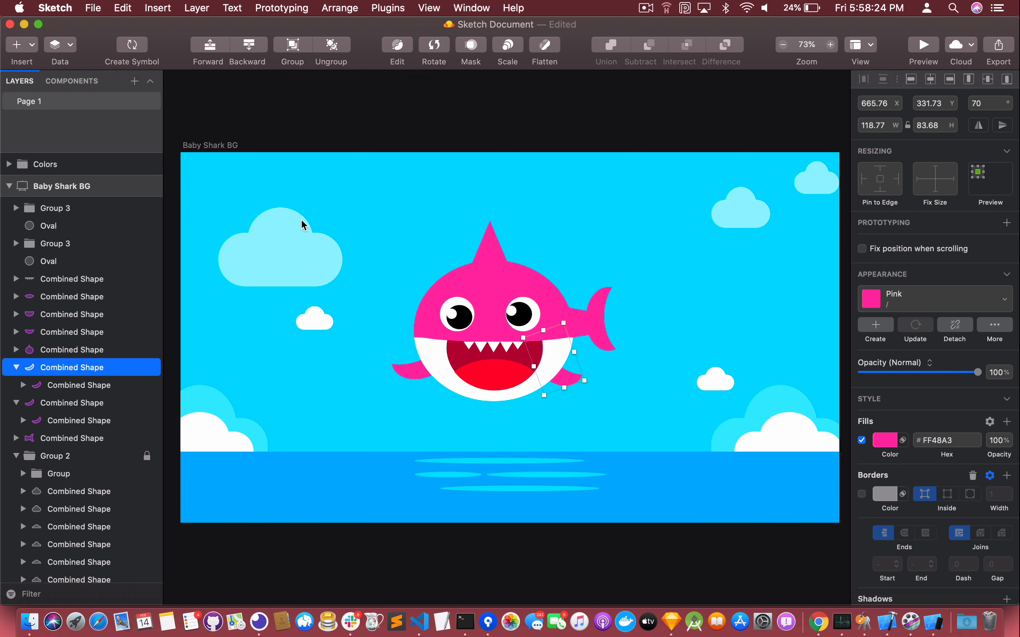
# Nudge the rotated fin outward and slightly up along the body's right side.
pyautogui.click(610, 103)
pyautogui.click(569, 382)
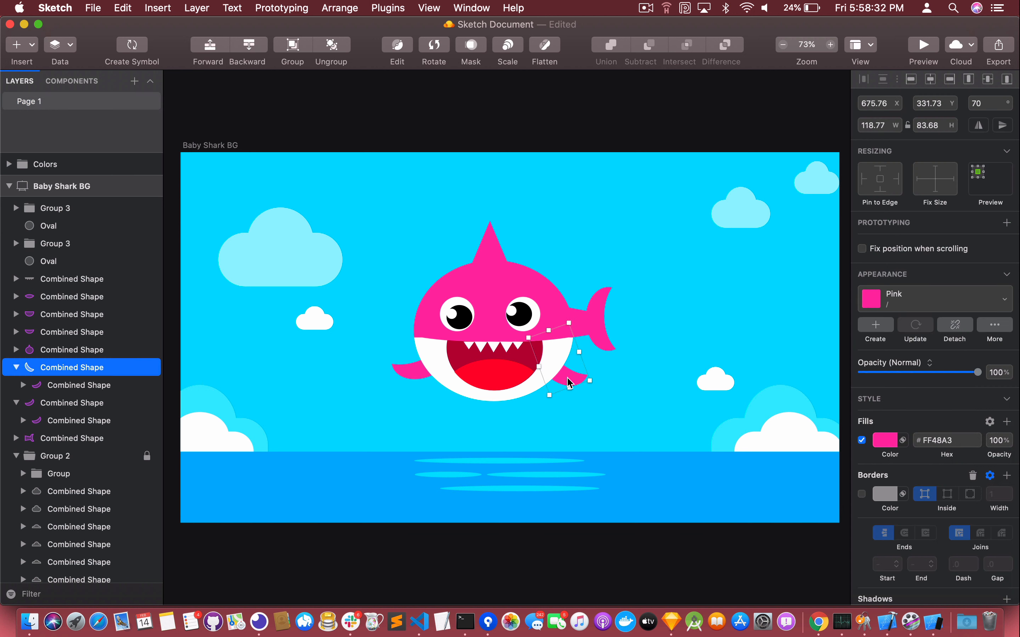
pyautogui.hotkey('shift', 'Right')
pyautogui.press('Up')
pyautogui.press('Up')
pyautogui.press('Down')
pyautogui.press('Up')
pyautogui.press('Up')
pyautogui.click(507, 127)
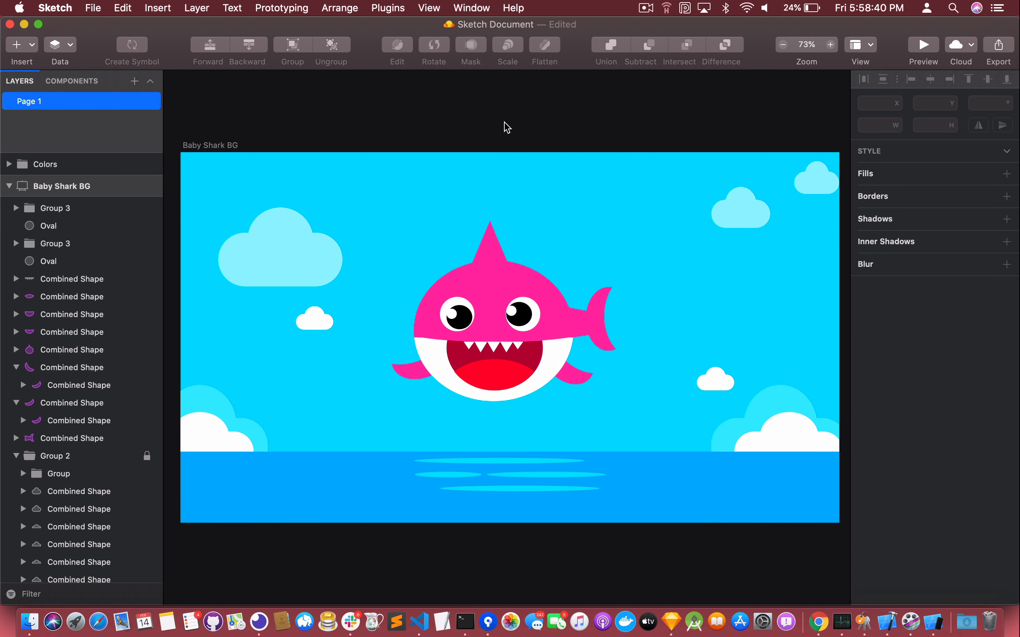